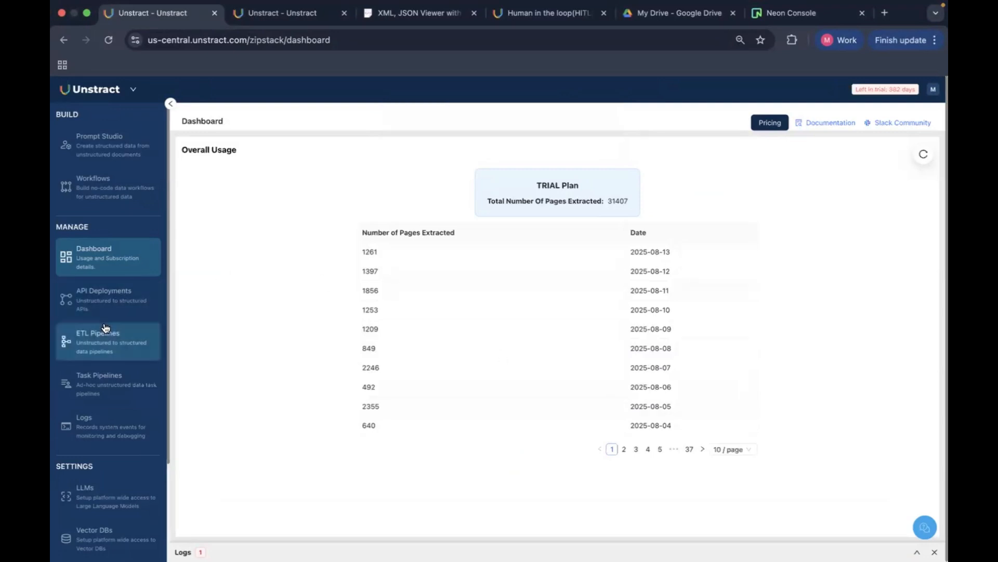
Review the configured LLM profiles and the LLM providers available for a new profile, without adding one.
scroll(92, 385, down, 2)
scroll(92, 387, down, 2)
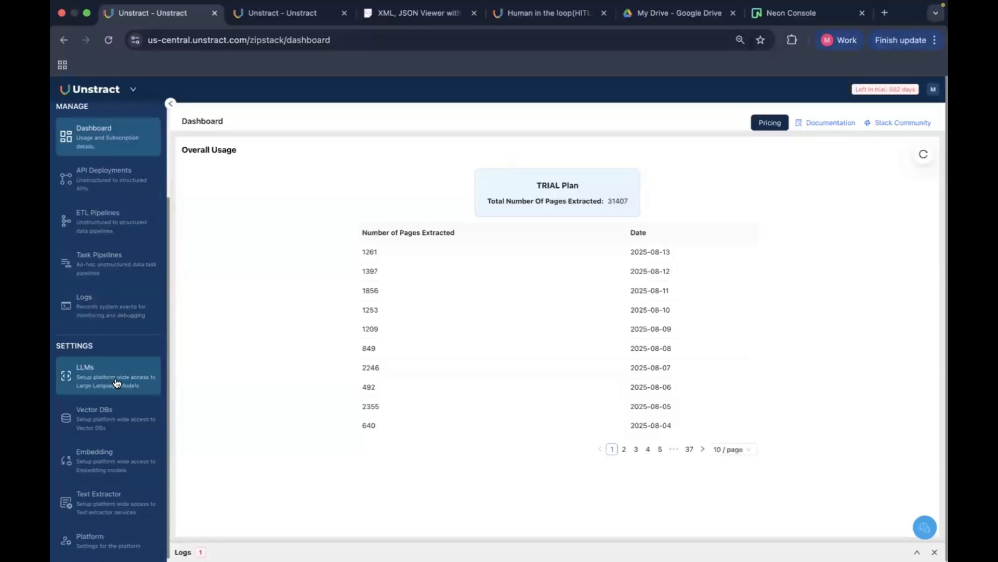
scroll(116, 383, down, 1)
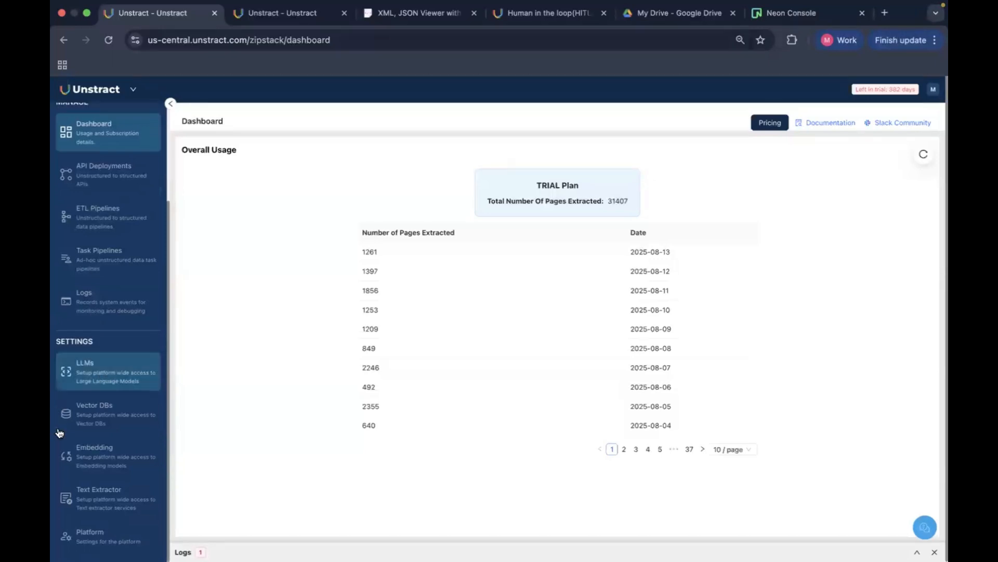
click(114, 373)
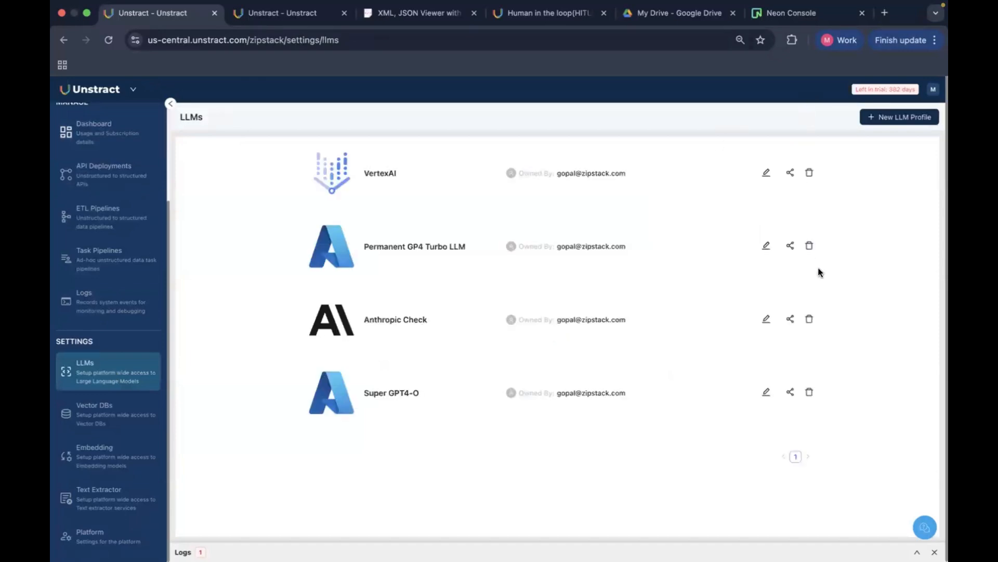
click(891, 119)
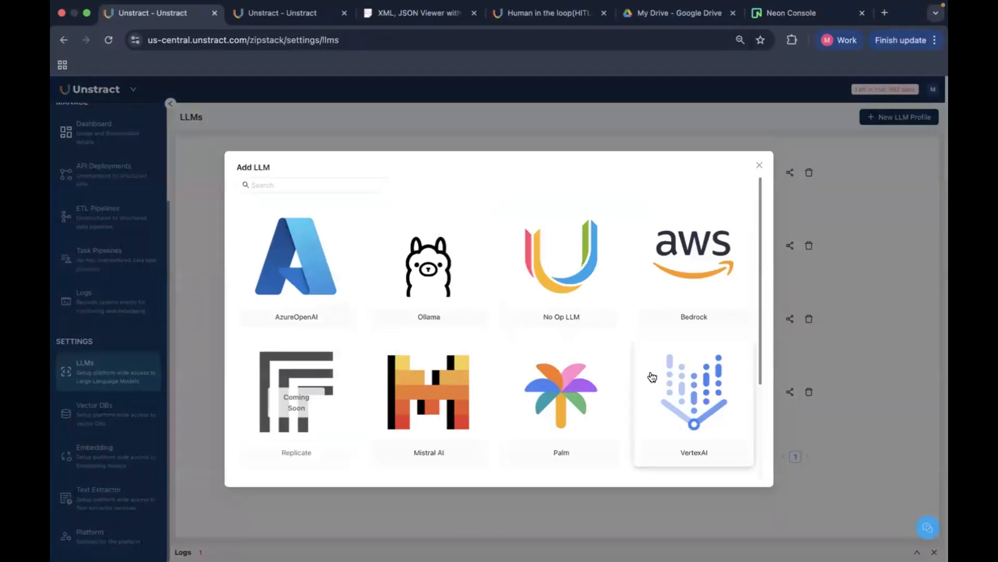
scroll(648, 374, down, 3)
scroll(661, 359, up, 3)
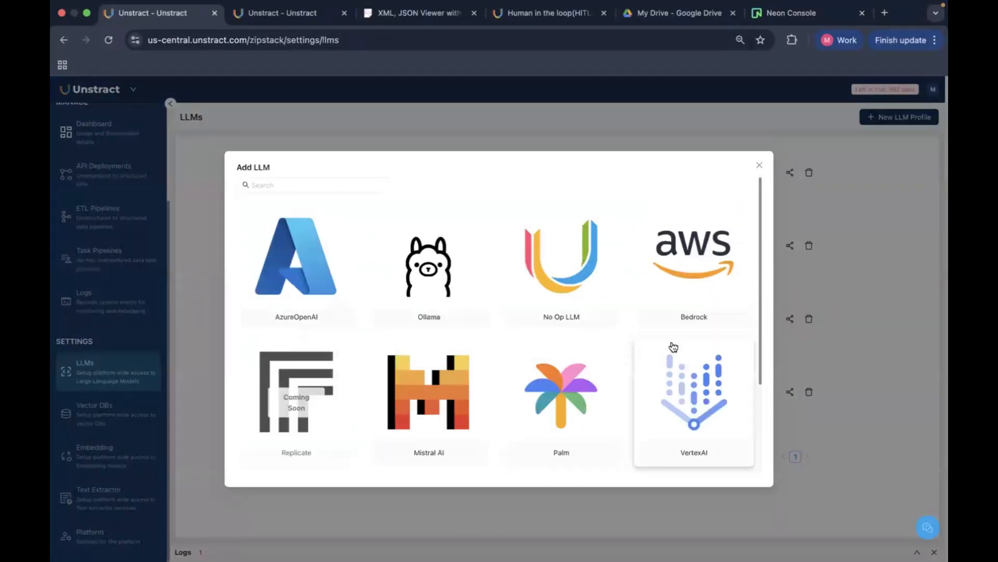
click(760, 165)
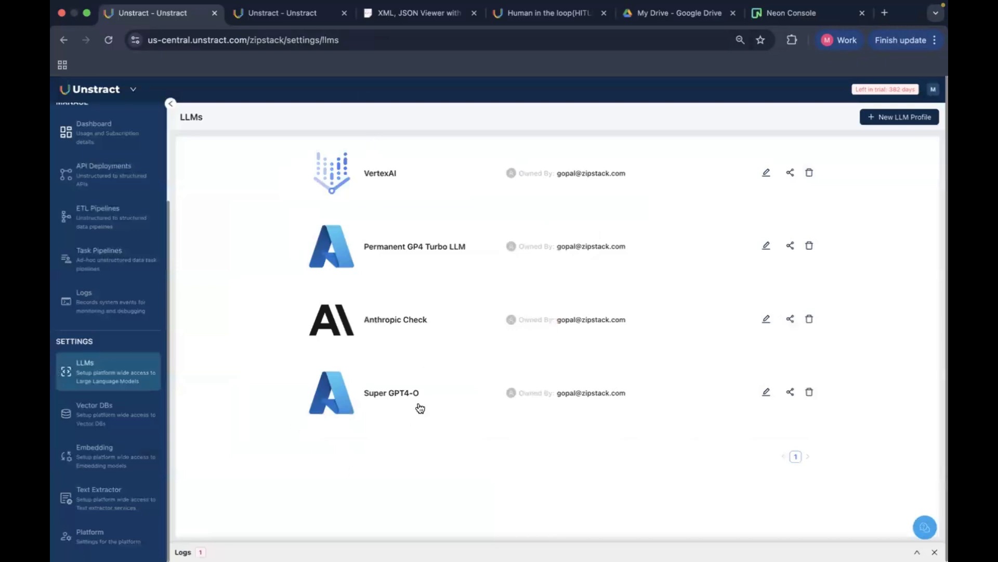
Review the vector database, embedding and text extractor settings, including the extractor services offered for a new text extractor.
click(93, 427)
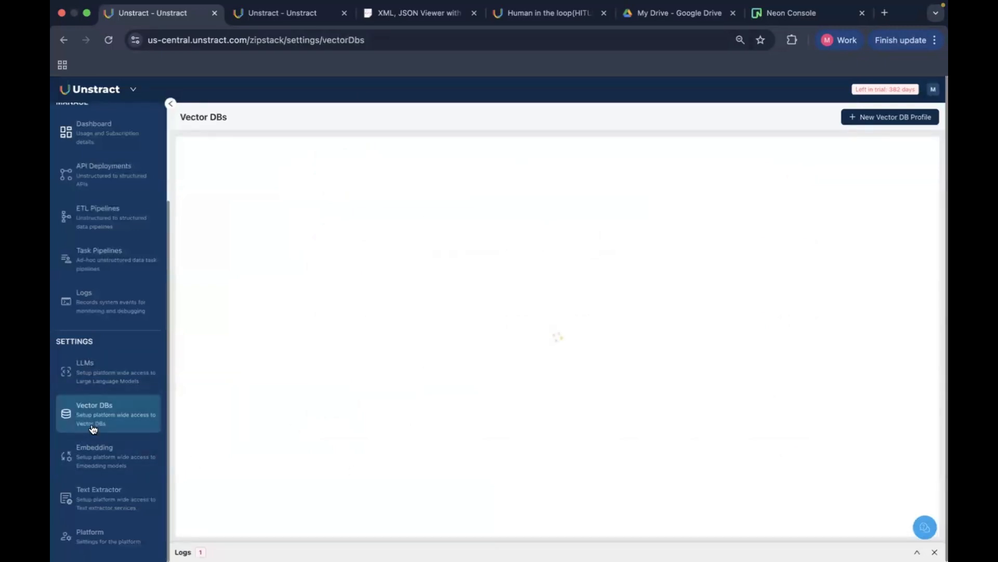
click(101, 471)
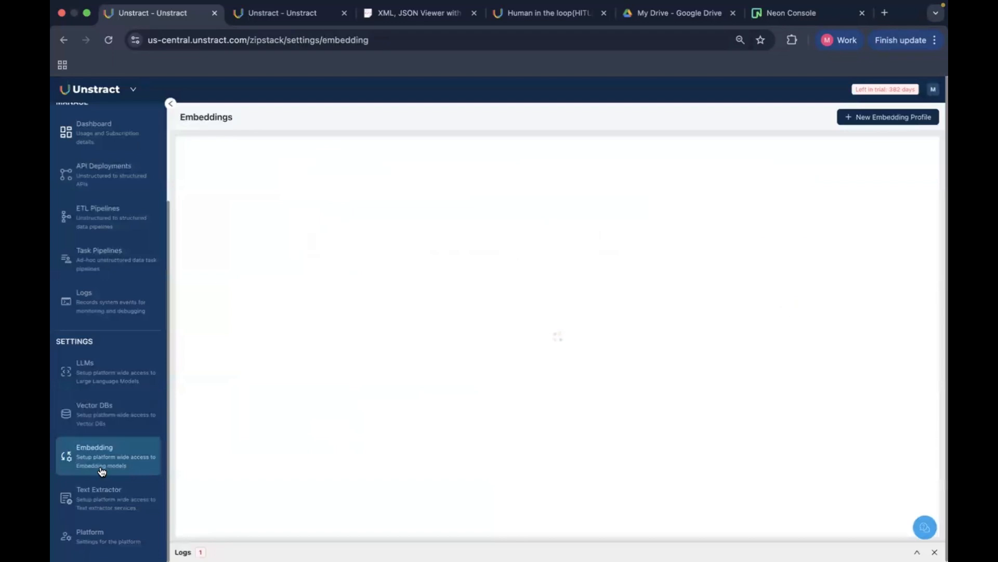
click(108, 503)
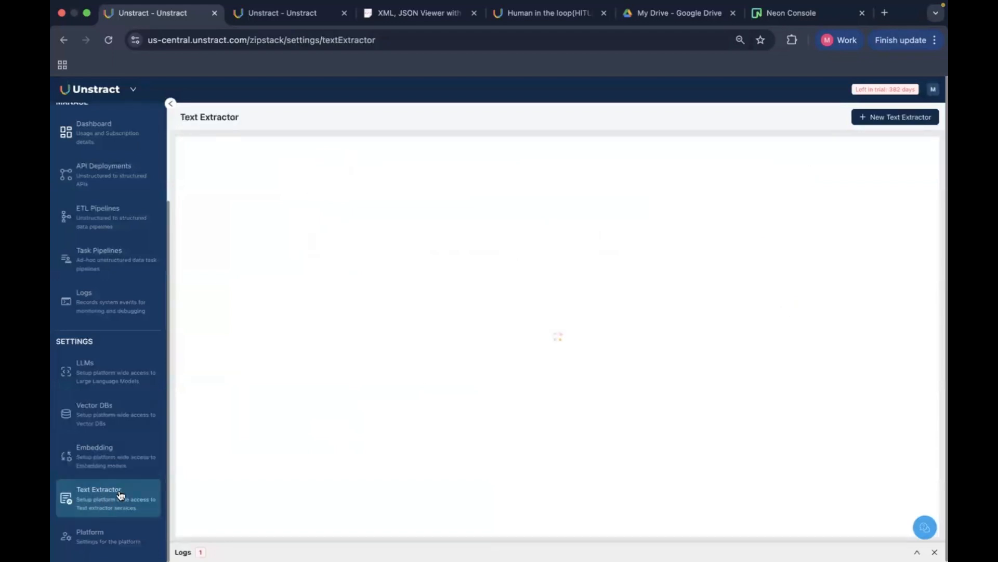
click(869, 118)
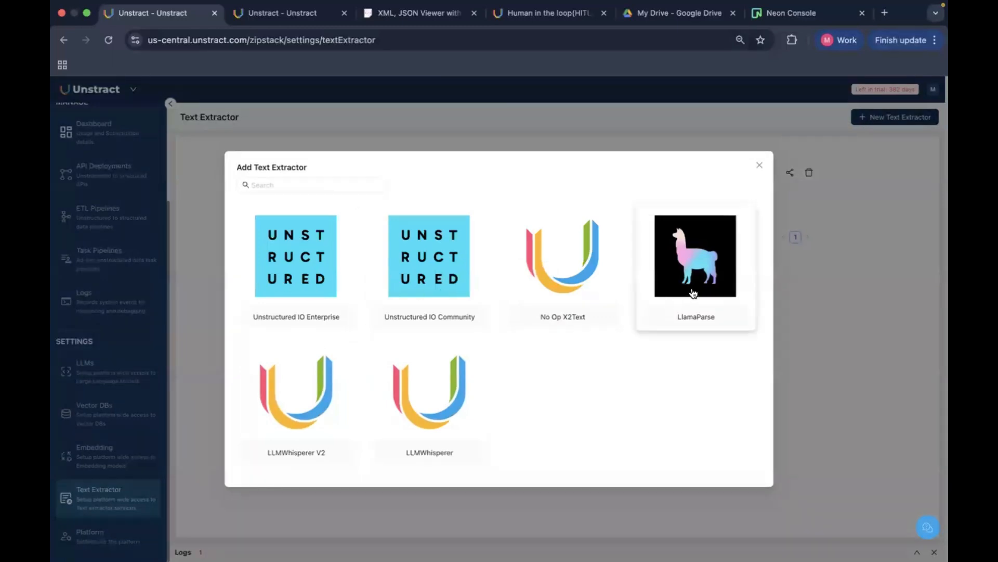
click(759, 168)
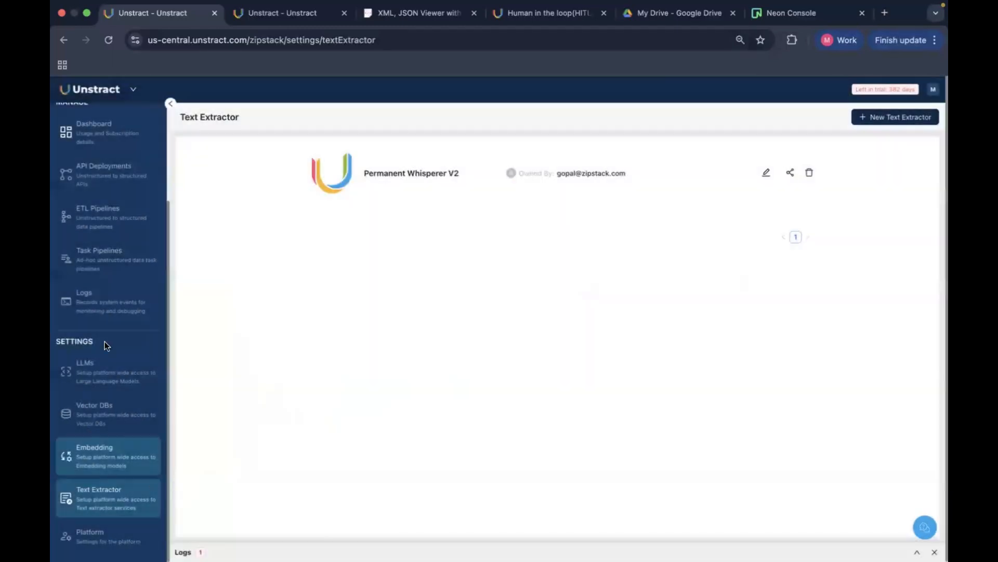
Open the Loan Application Parser project from the second page of the Prompt Studio project list.
scroll(123, 424, up, 3)
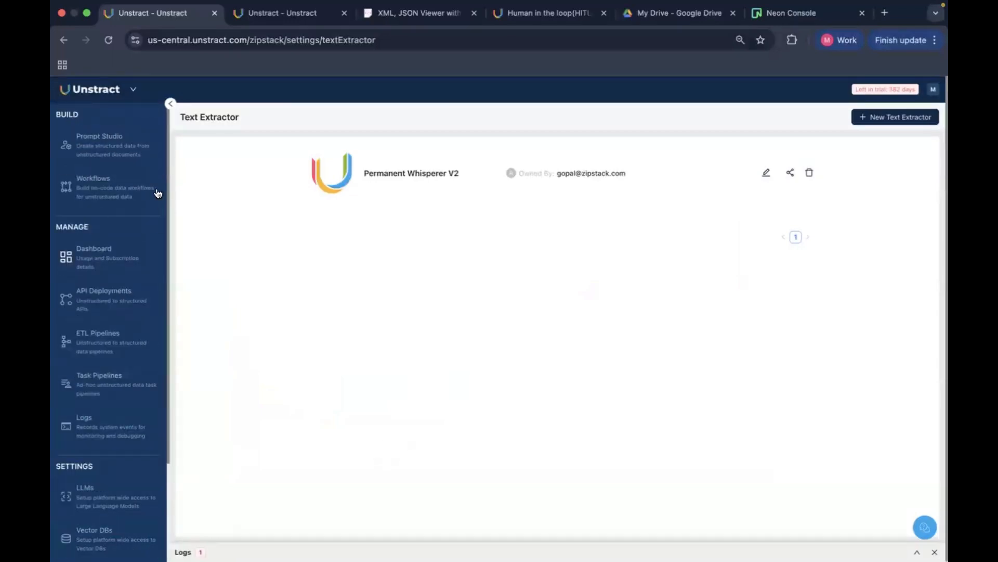
click(132, 155)
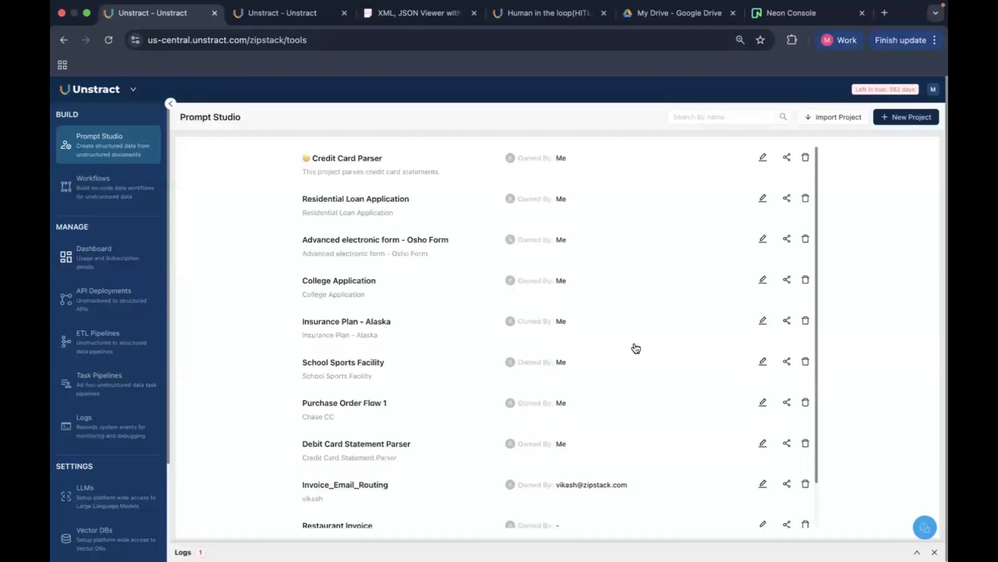
scroll(673, 398, down, 2)
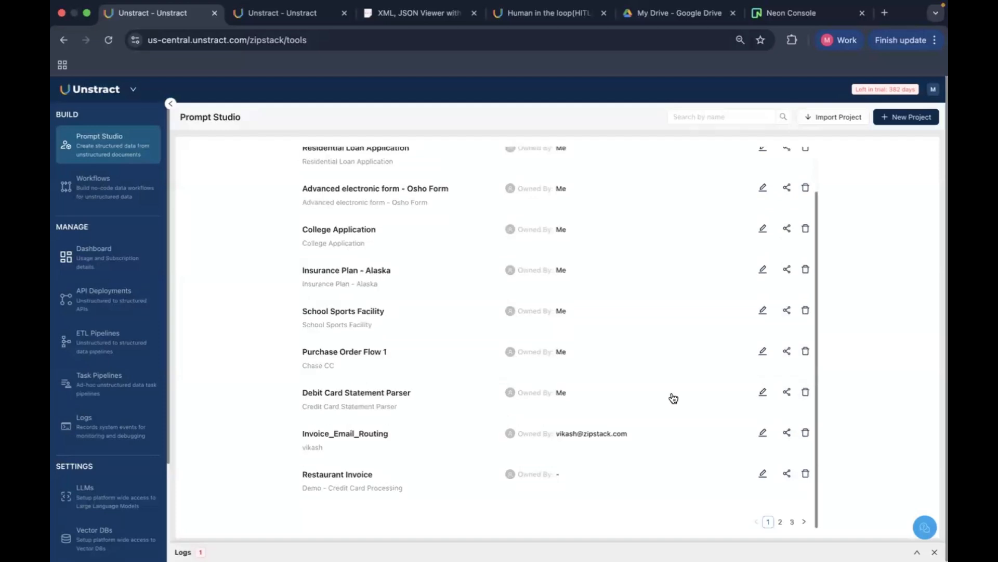
click(780, 521)
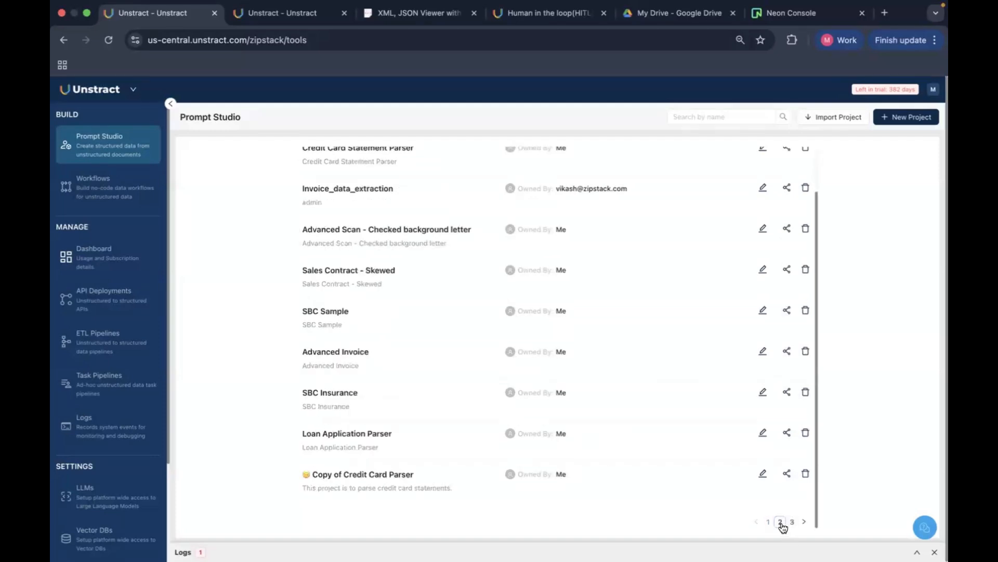
click(376, 438)
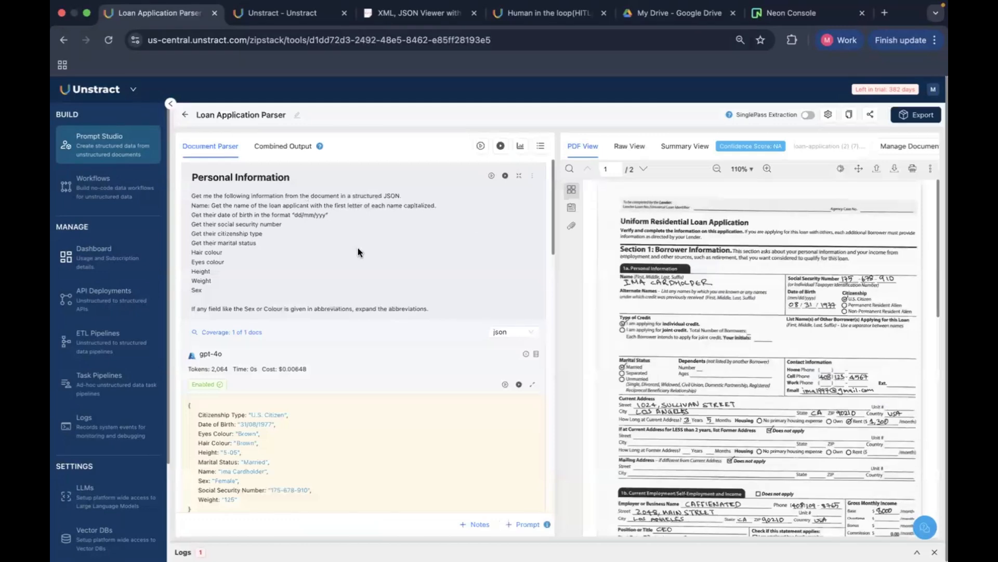
Look through the Loan Application Parser's prompts and their extracted outputs, from Personal Information to Income & Rent.
scroll(402, 323, down, 3)
scroll(402, 329, down, 15)
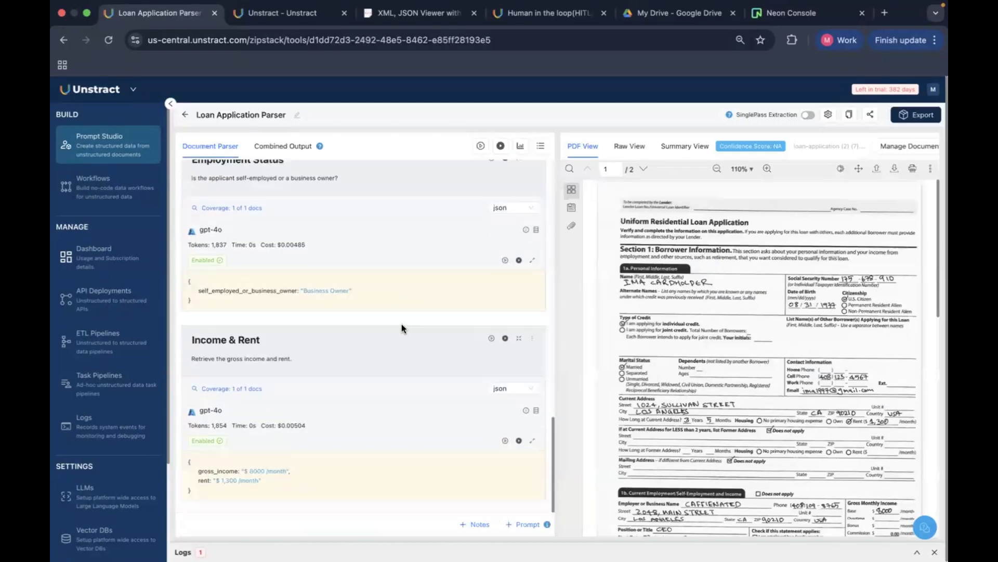
scroll(402, 328, up, 18)
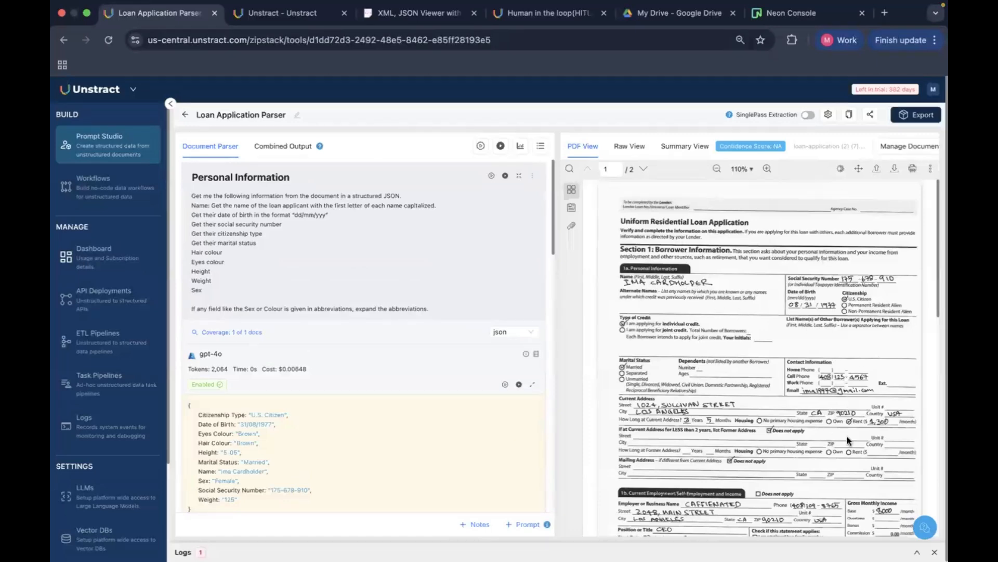
Examine both pages of the source loan application PDF, including the scanned driver license.
scroll(849, 441, down, 3)
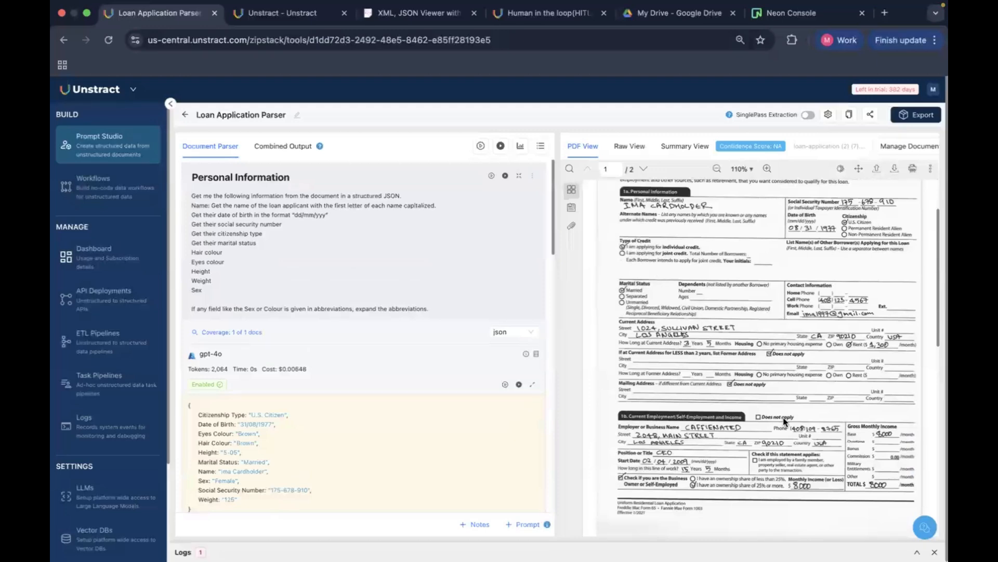
scroll(783, 417, down, 10)
scroll(783, 417, down, 4)
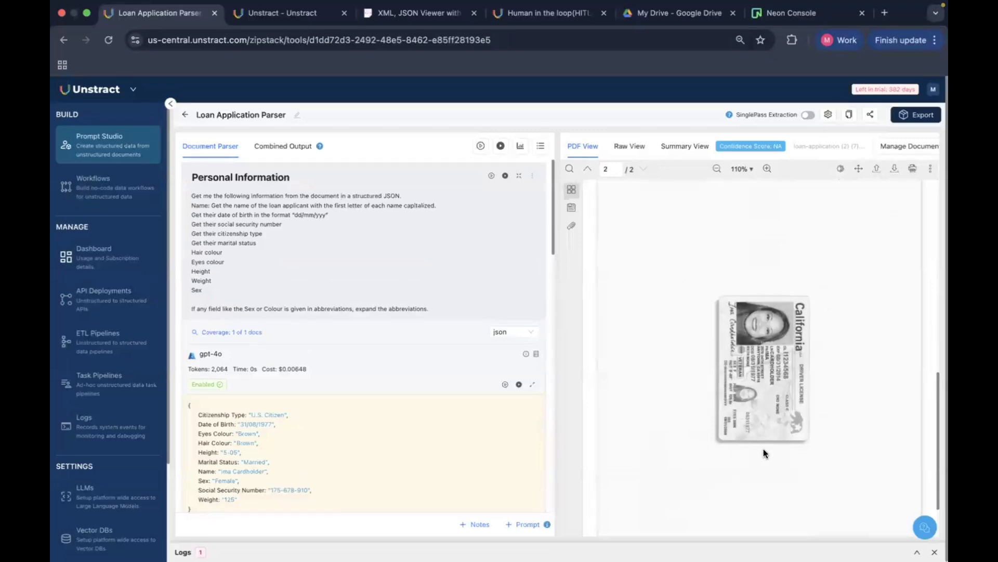
scroll(791, 307, up, 15)
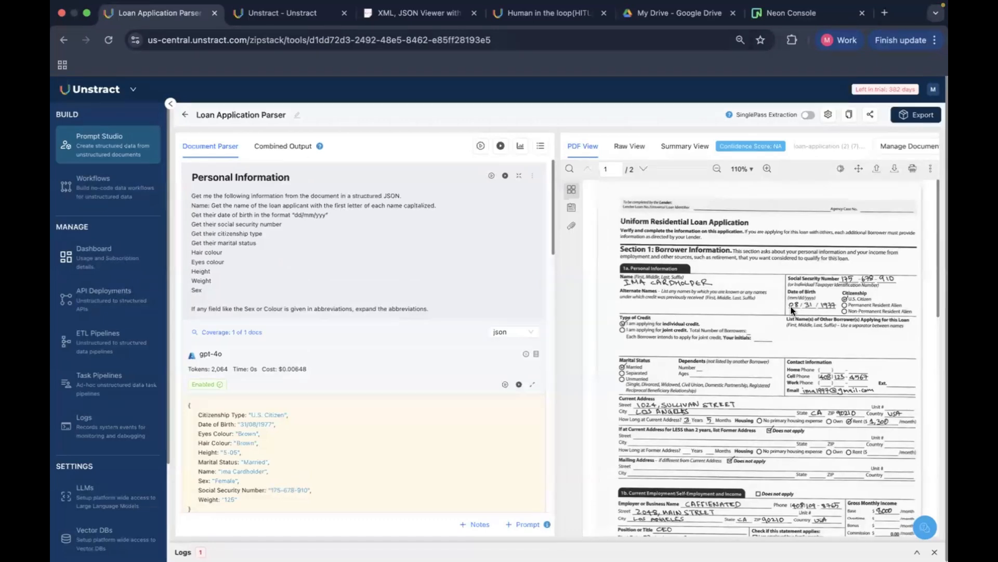
Examine the raw extracted text of the loan application across its full width and compare its layout with the PDF.
click(628, 147)
scroll(780, 328, right, 3)
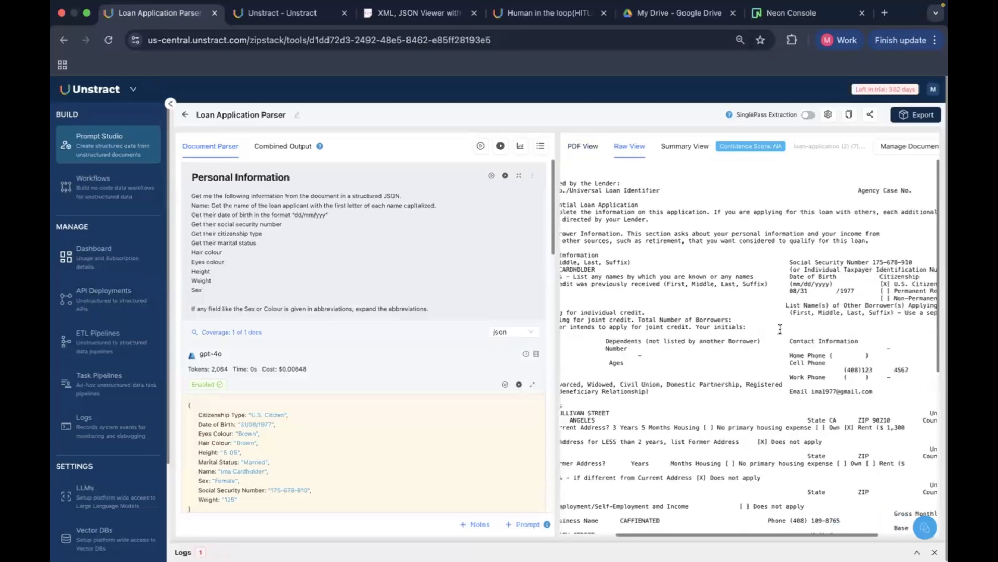
scroll(779, 328, left, 5)
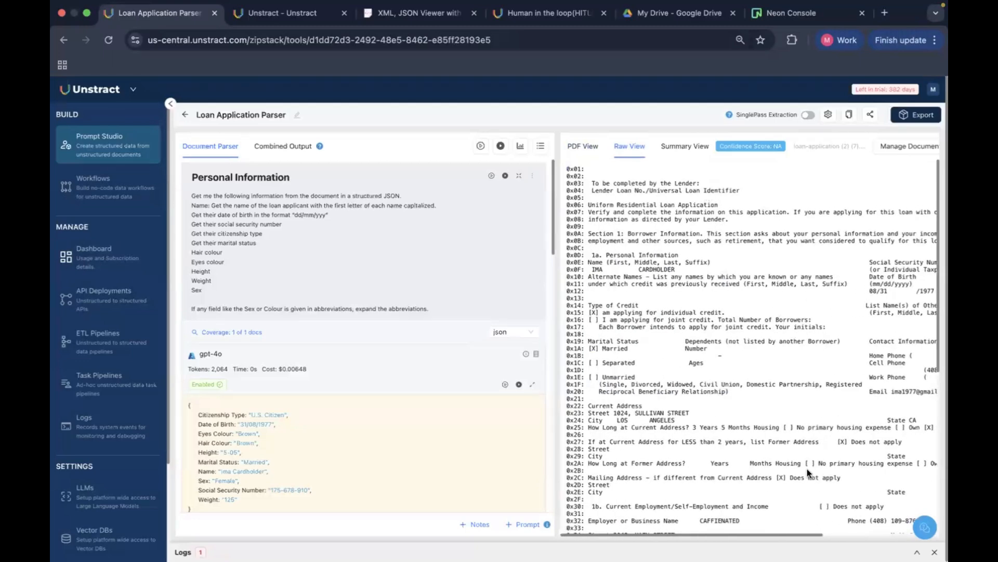
scroll(807, 469, down, 5)
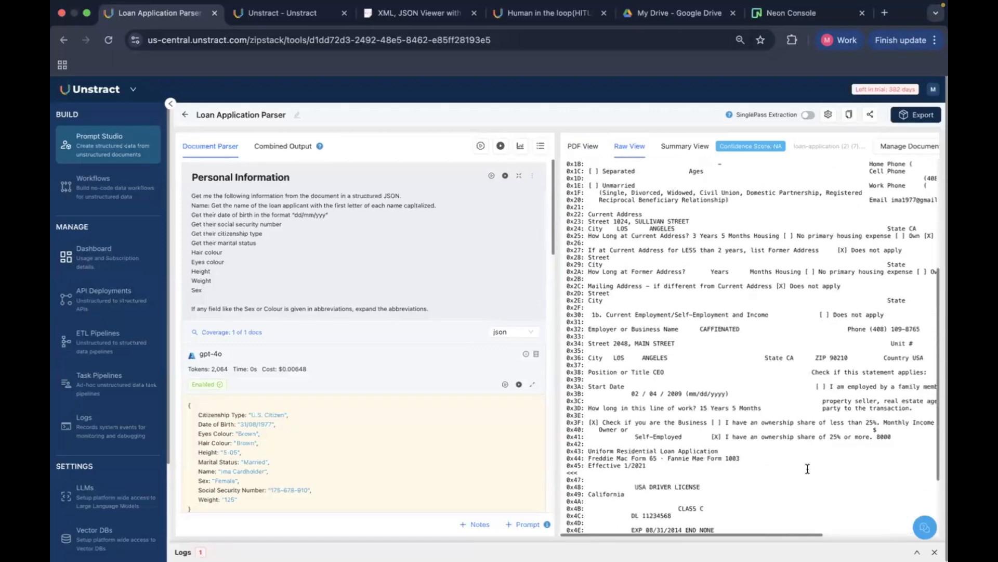
scroll(807, 469, up, 5)
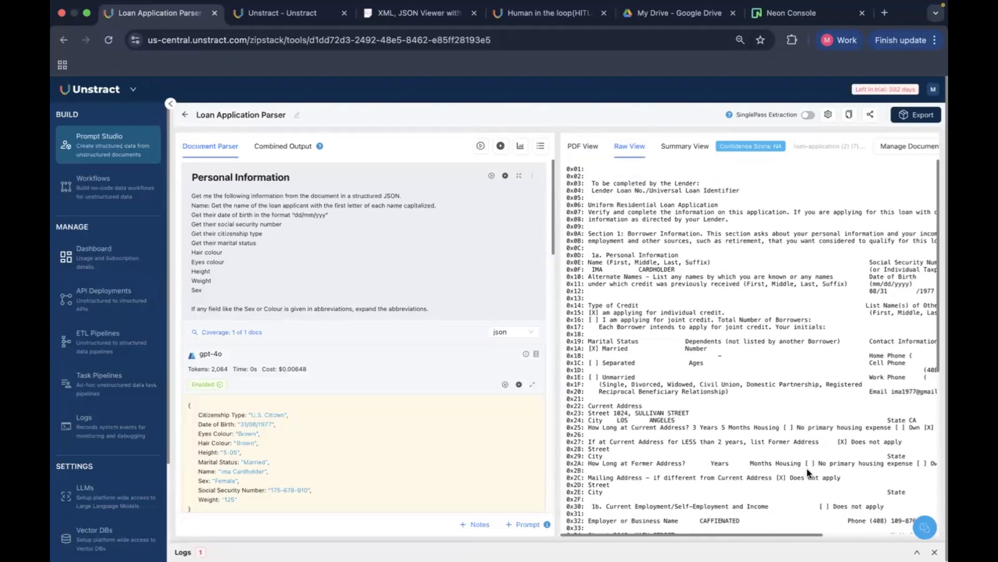
scroll(807, 469, right, 2)
click(573, 149)
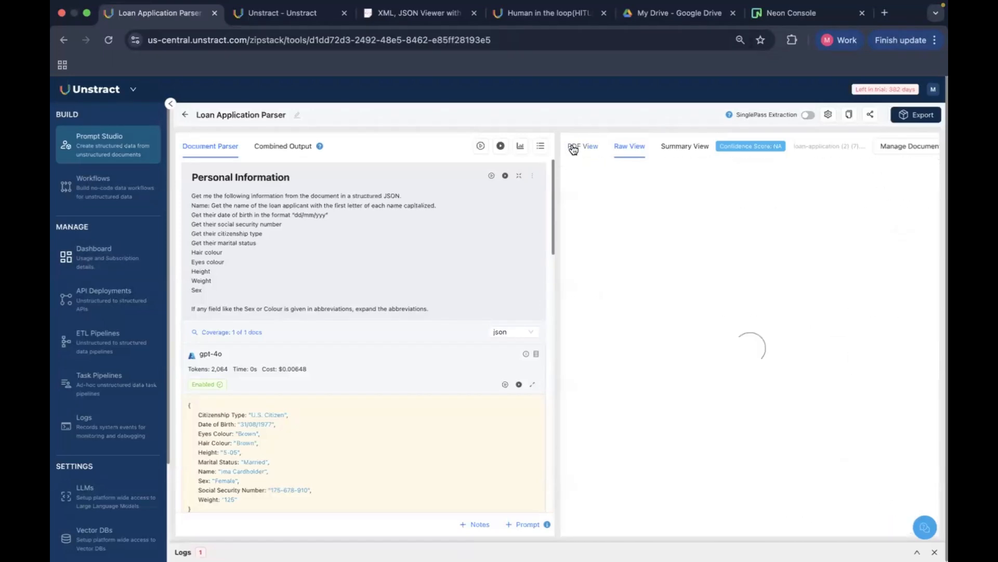
click(618, 146)
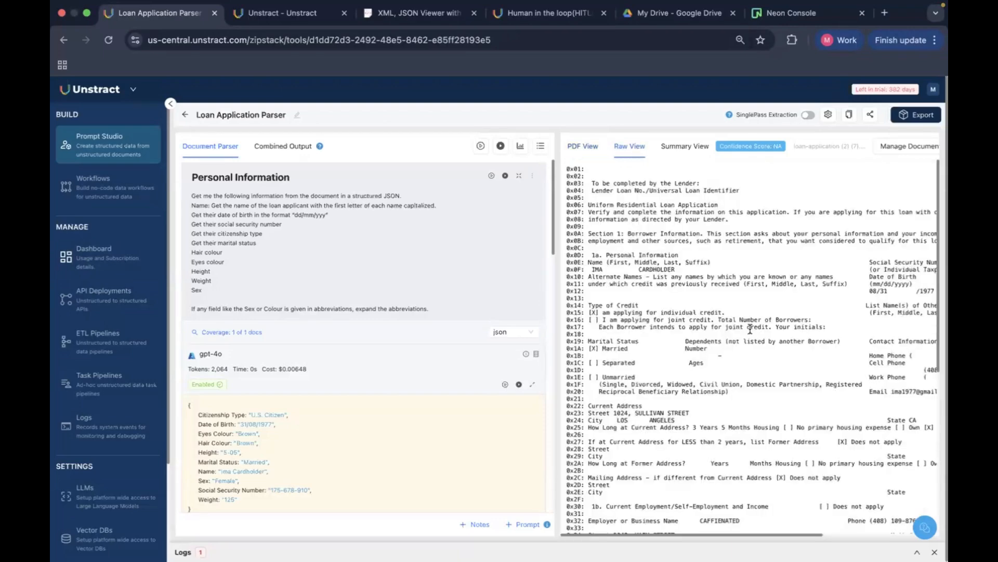
scroll(750, 329, right, 3)
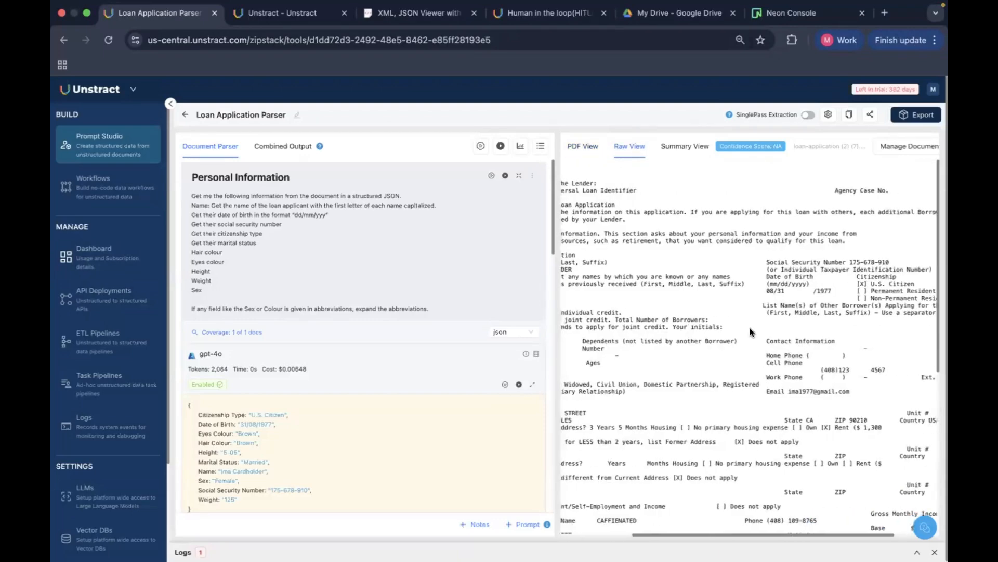
scroll(750, 331, left, 3)
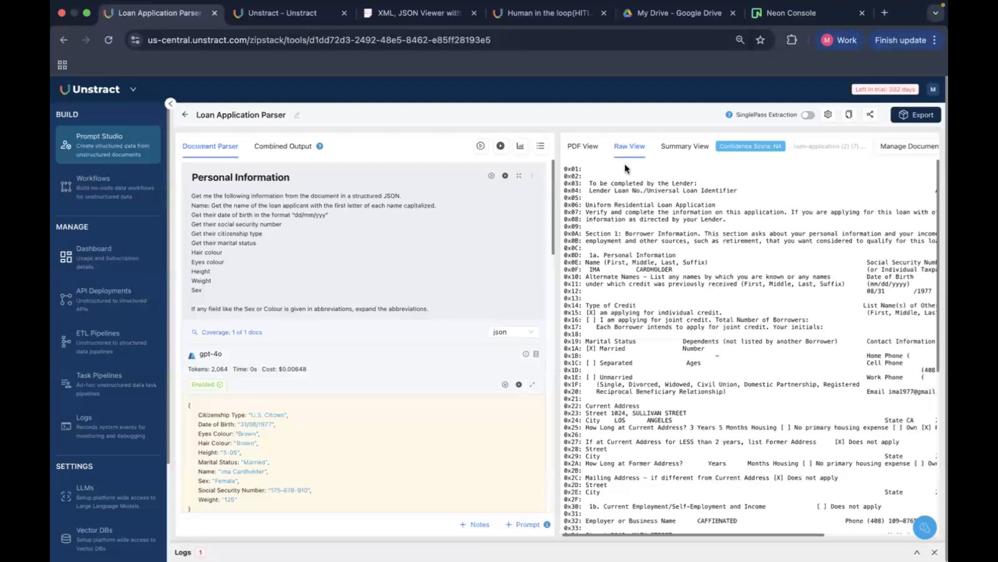
Highlight the applicant name, the checked credit and marital status options, and the driver license block in the raw text, then clear the selection.
drag(591, 269, 704, 267)
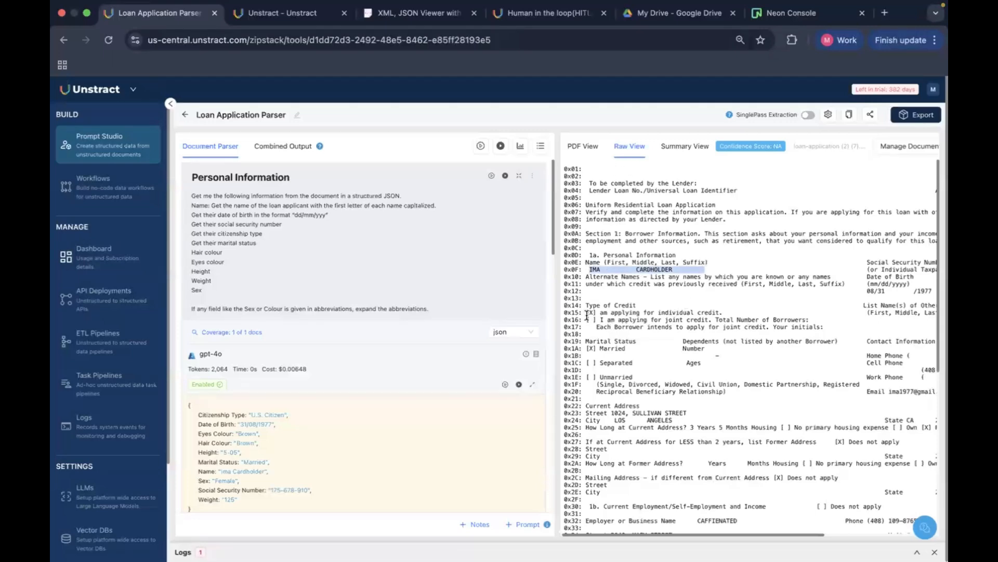
drag(586, 312, 722, 312)
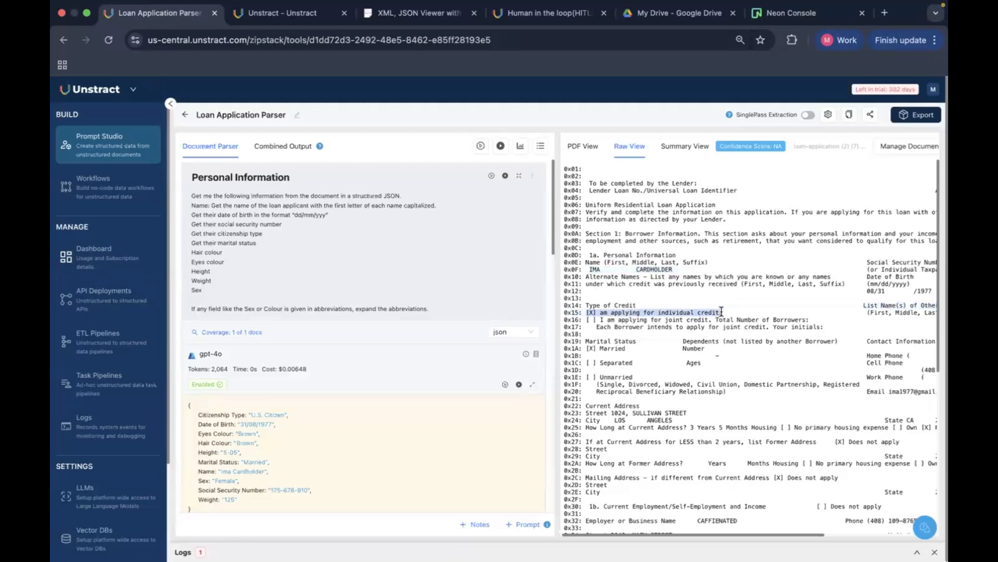
drag(650, 349, 574, 349)
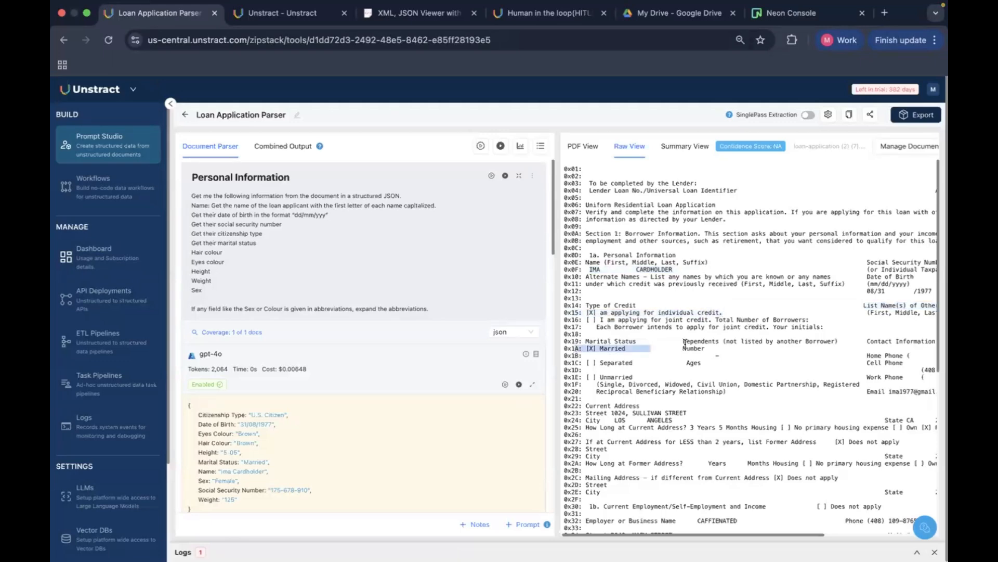
scroll(801, 390, down, 8)
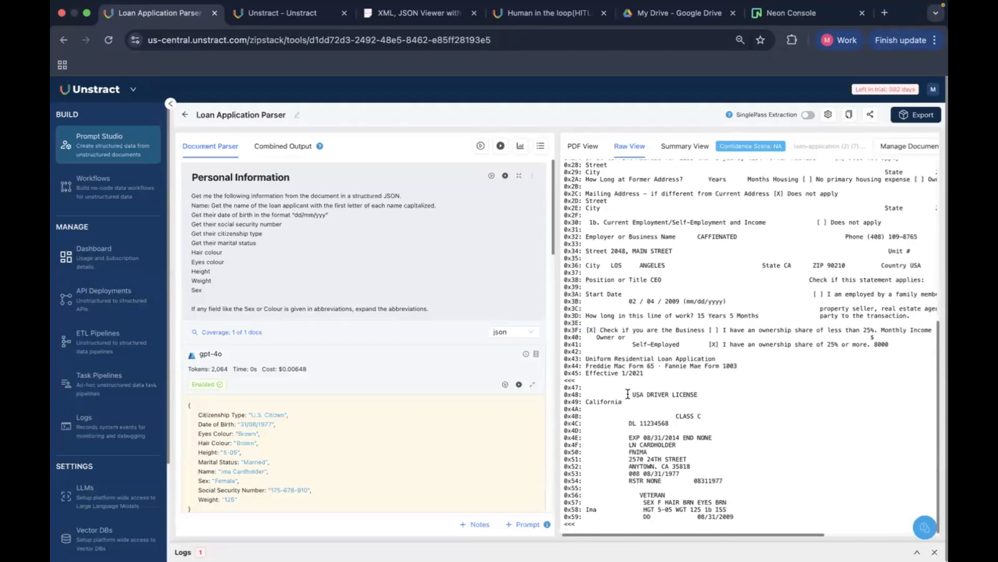
drag(627, 393, 764, 528)
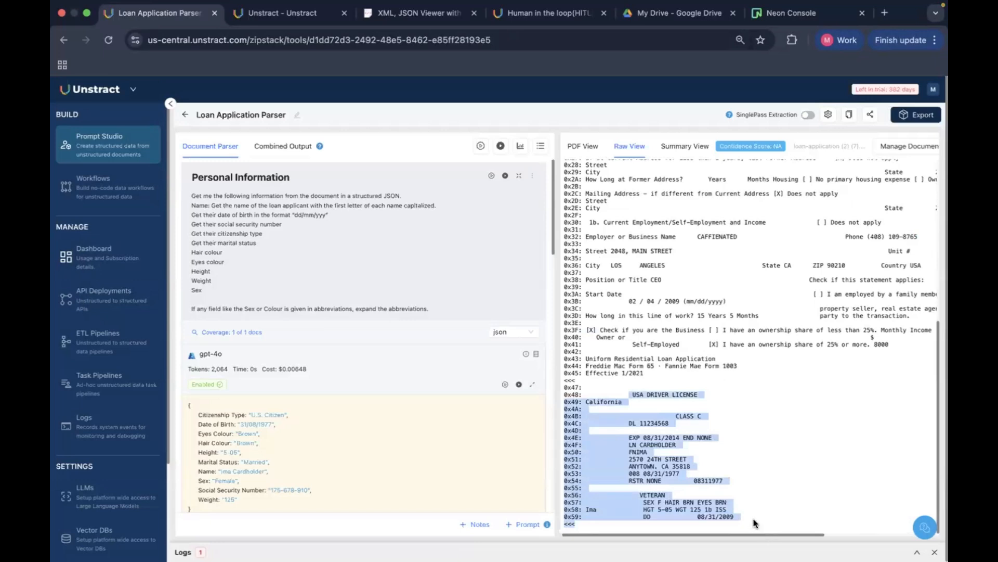
click(751, 519)
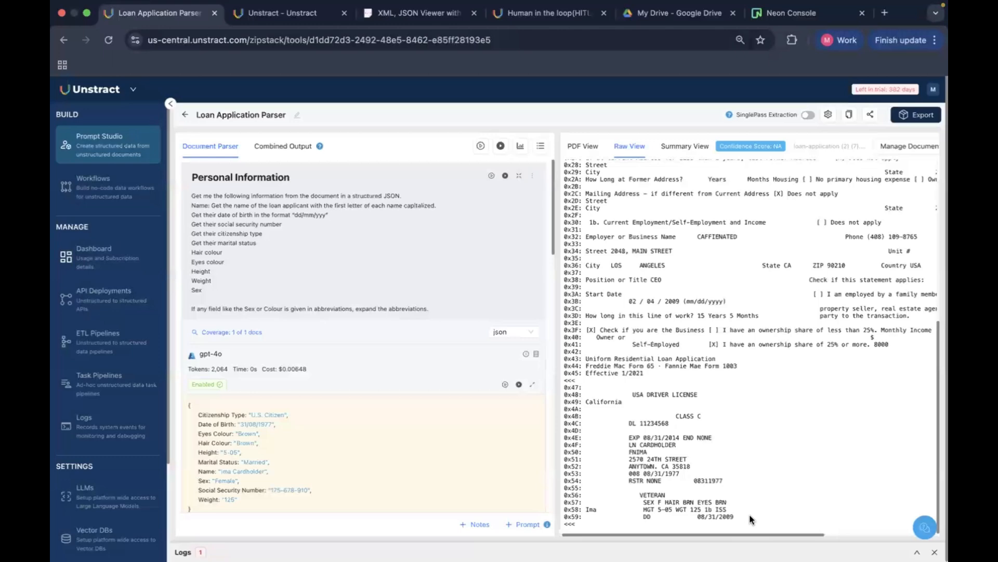
Review the raw extracted text from the lender header to the driver license, then bring back the PDF of the loan application.
scroll(791, 373, up, 5)
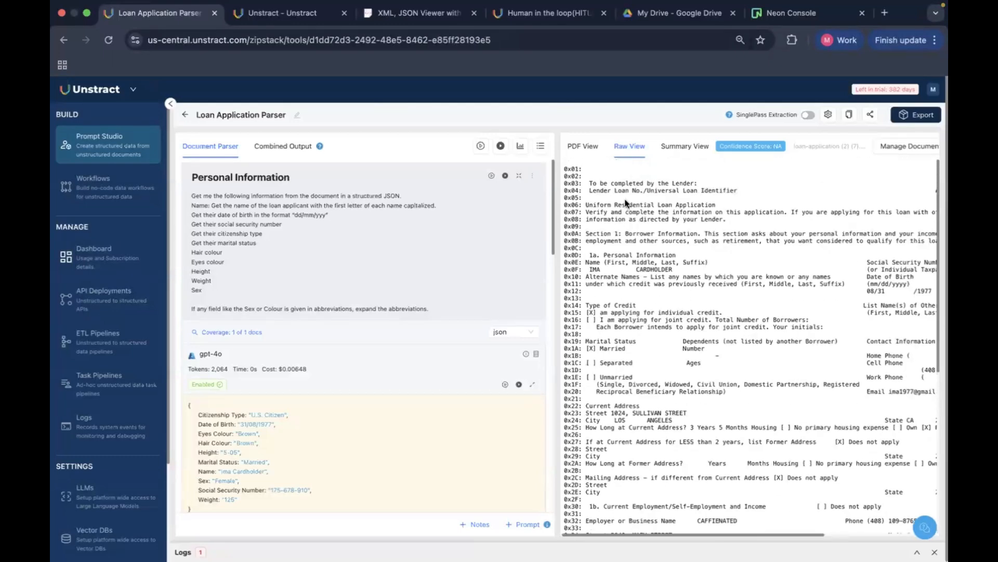
drag(614, 190, 670, 190)
click(700, 207)
scroll(792, 371, down, 5)
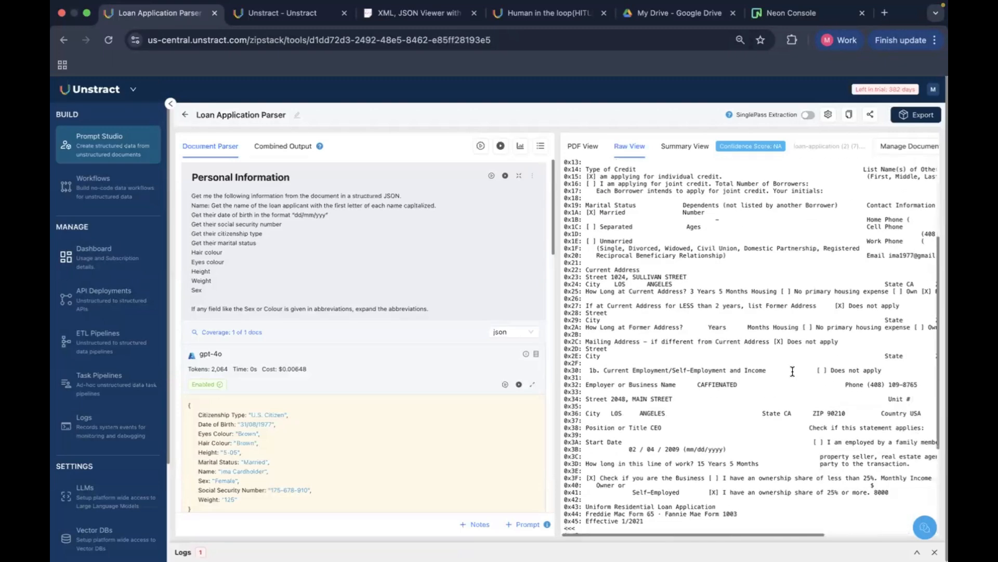
scroll(792, 371, down, 1)
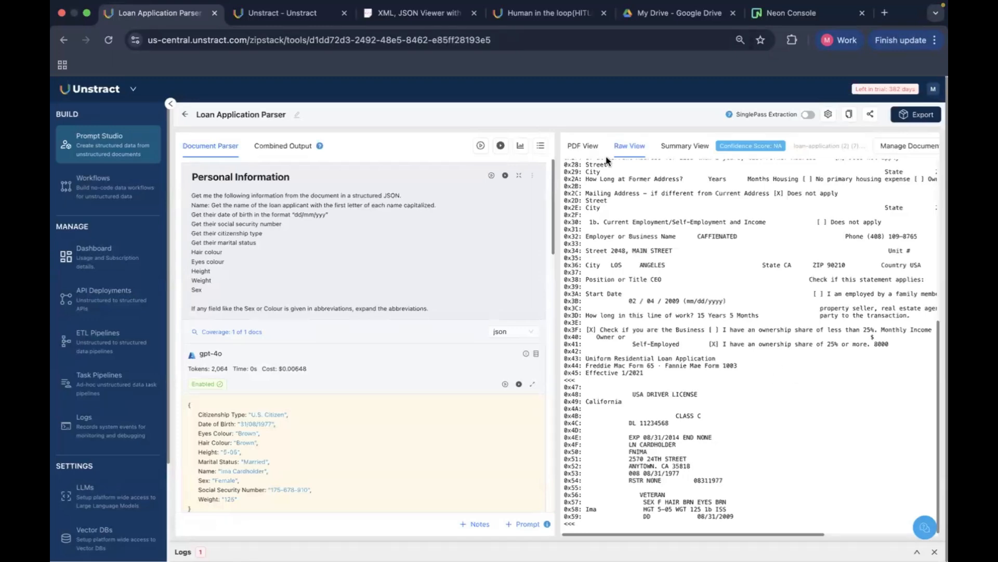
click(583, 146)
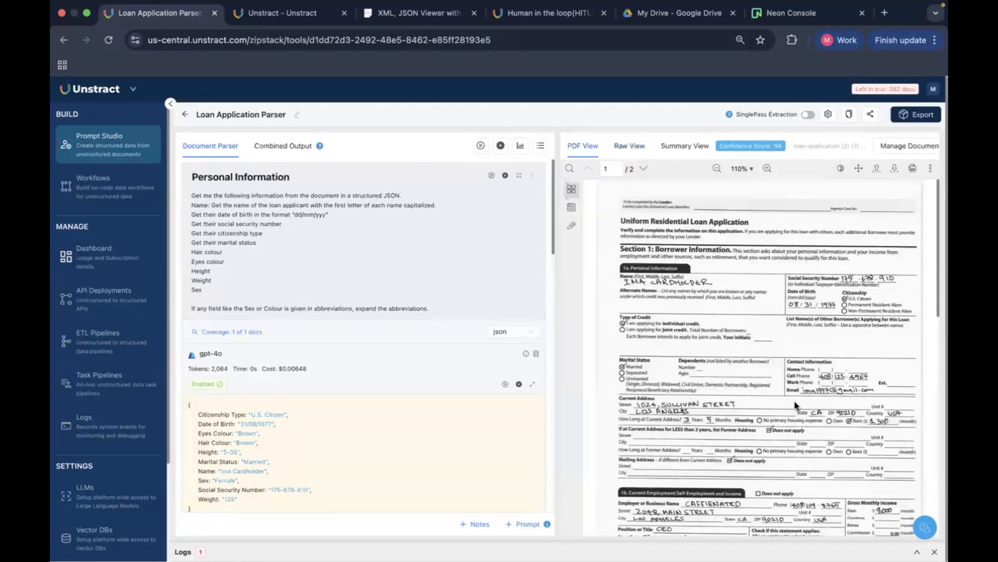
Switch to Postman, check the body and query parameters of the "Retrieve the text of the document." request, and enlarge the window to full screen.
key(ctrl+Up)
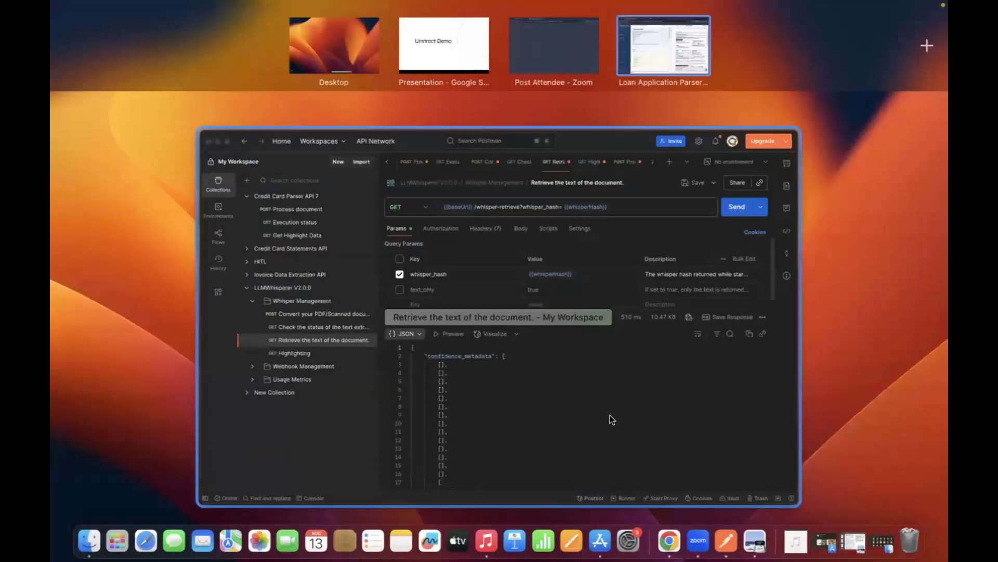
click(610, 415)
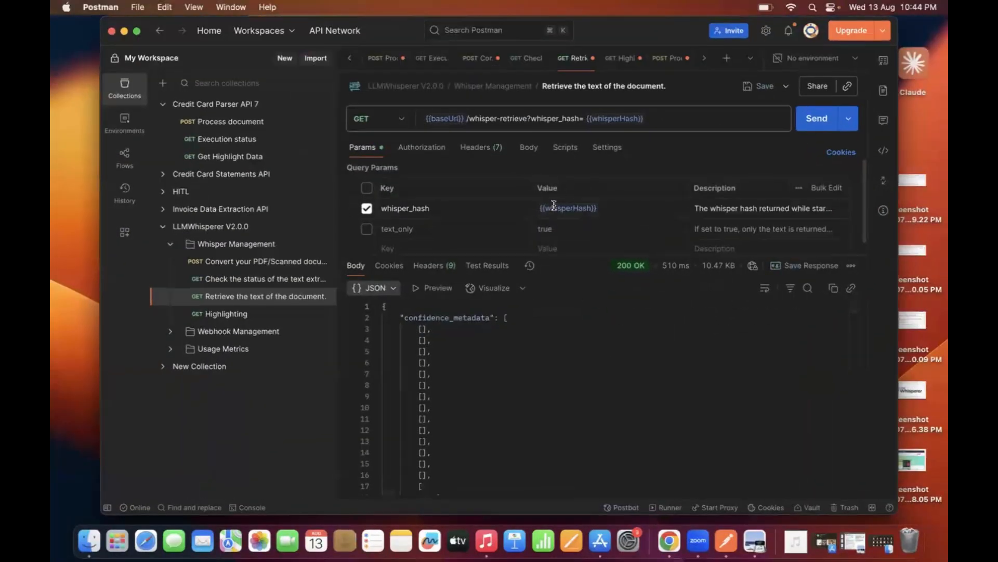
click(494, 148)
click(529, 148)
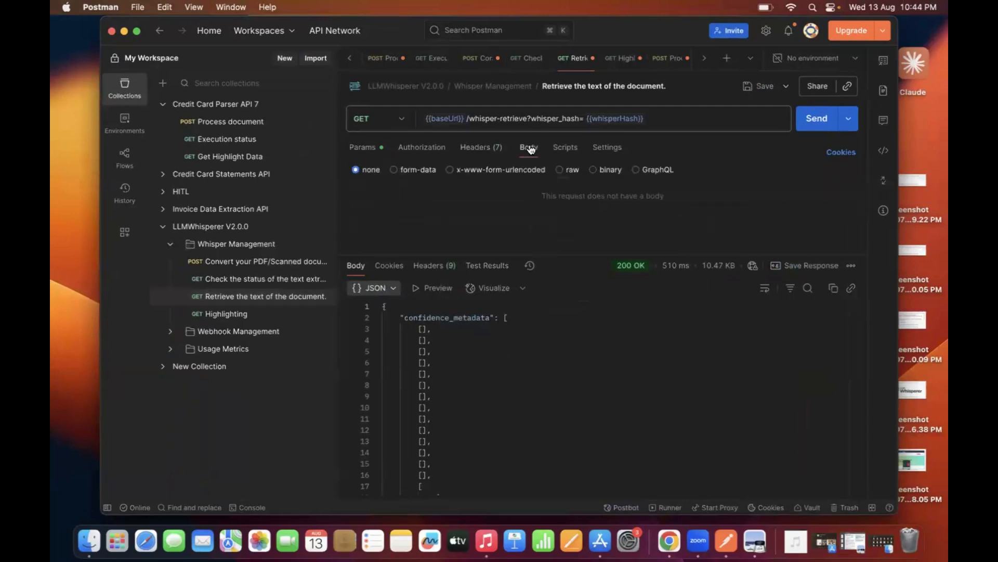
click(364, 147)
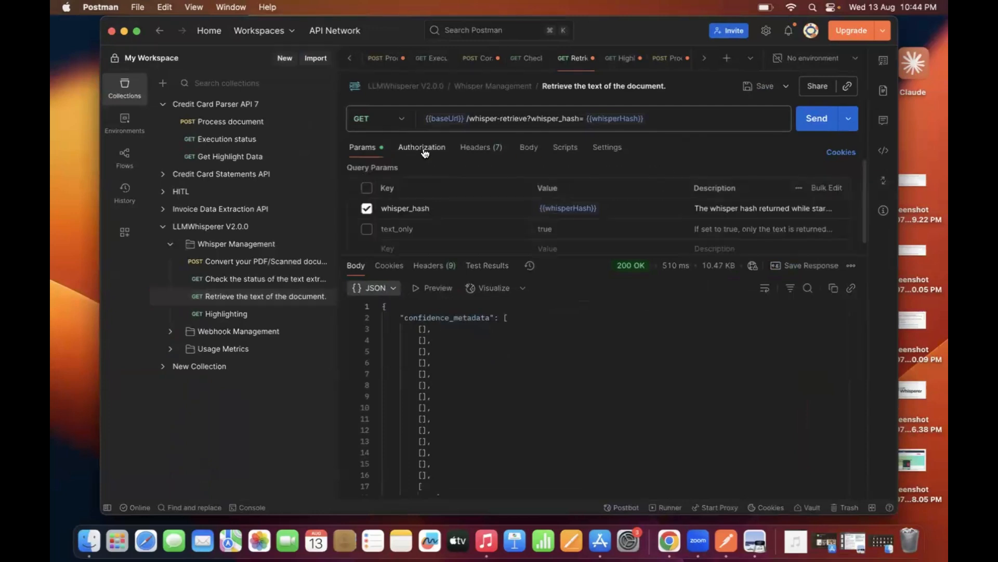
scroll(488, 205, down, 1)
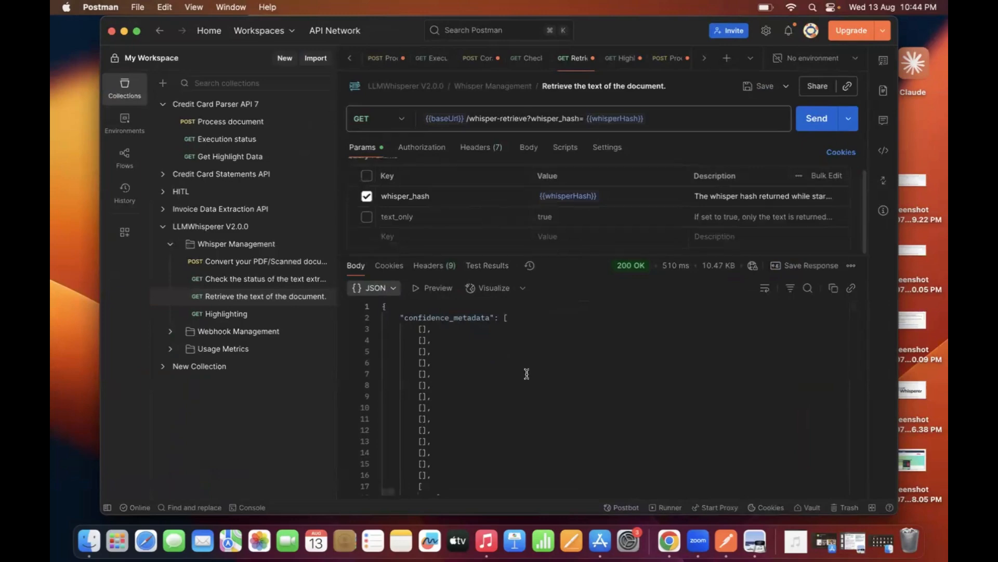
click(137, 31)
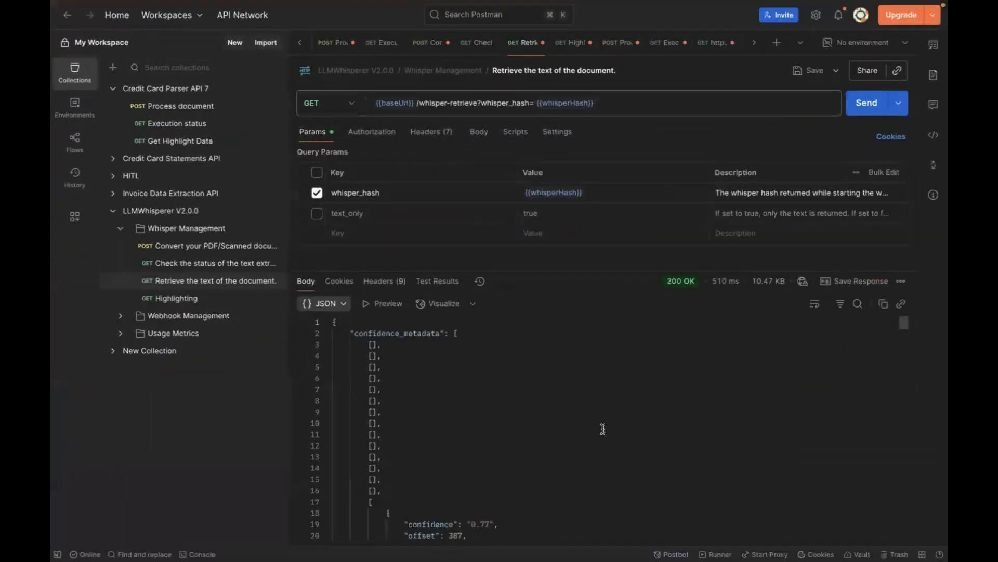
Examine the first populated confidence_metadata entry in the response, highlighting its text, offset, width and confidence values.
scroll(603, 428, down, 5)
scroll(603, 428, up, 1)
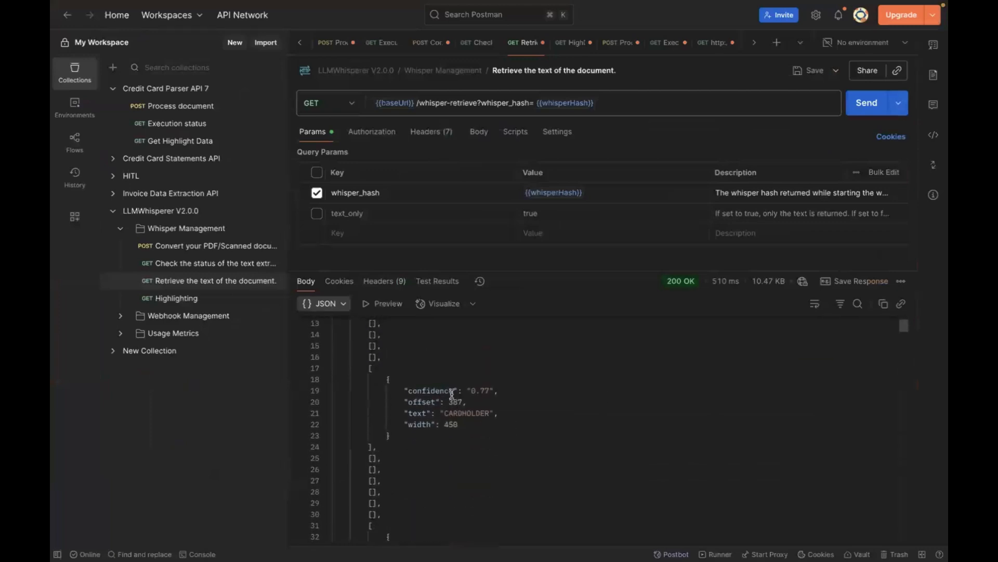
drag(465, 391, 417, 413)
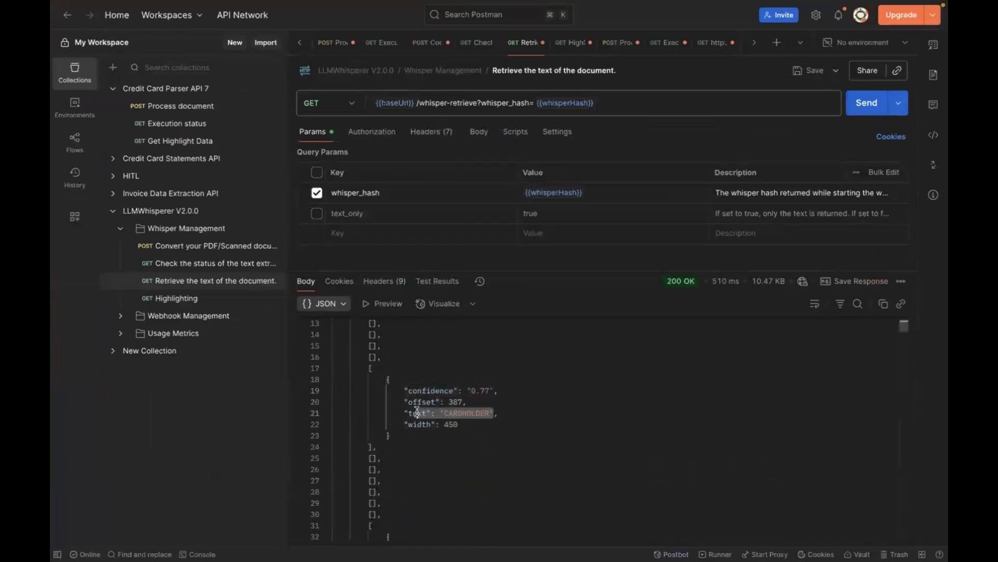
click(497, 413)
scroll(498, 413, down, 1)
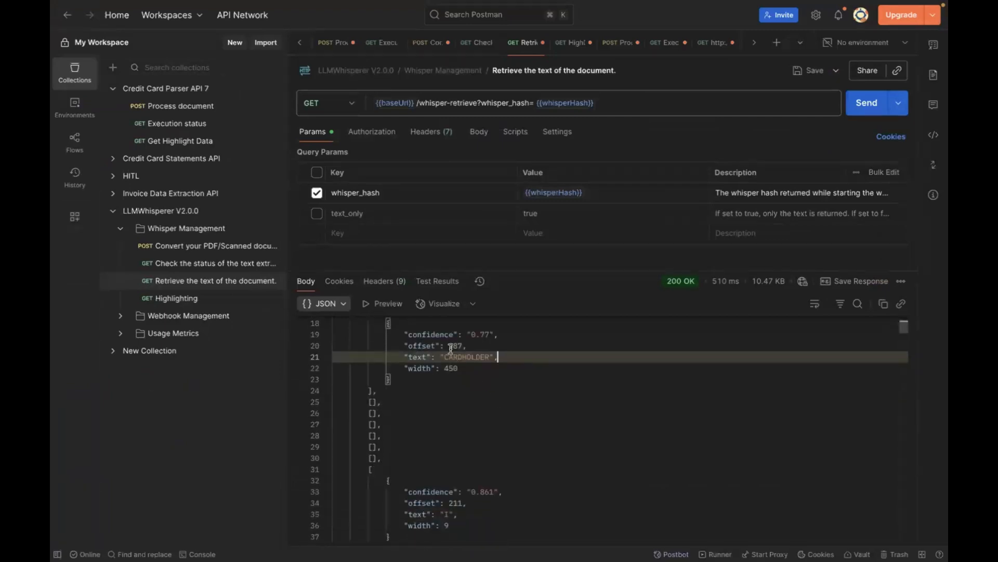
drag(448, 345, 462, 370)
scroll(462, 371, up, 1)
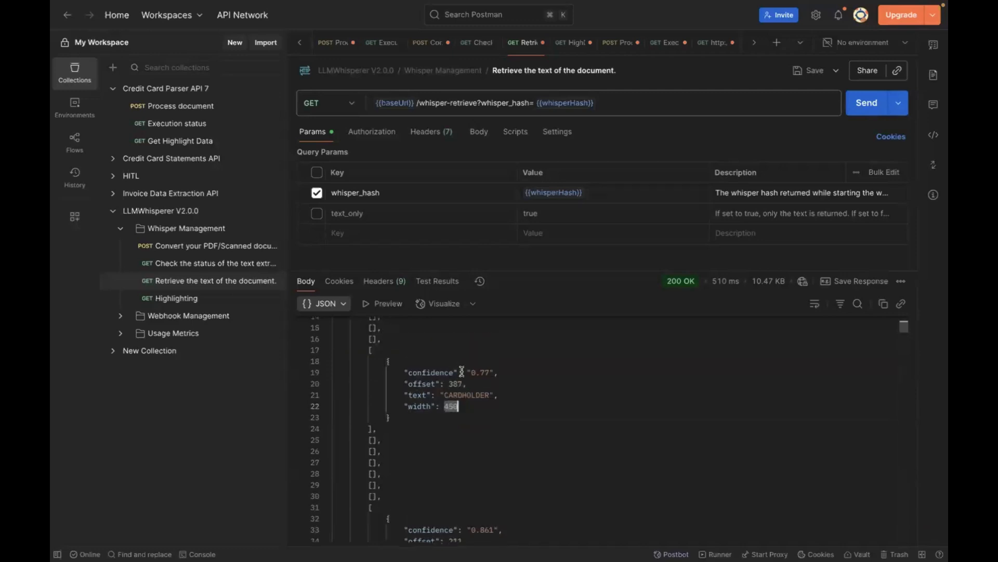
click(495, 395)
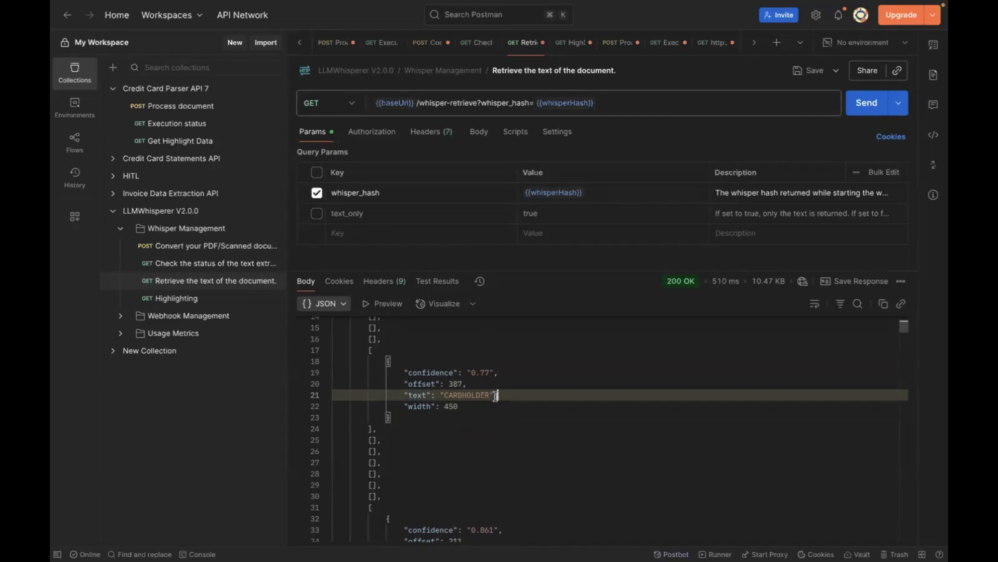
drag(493, 372, 466, 372)
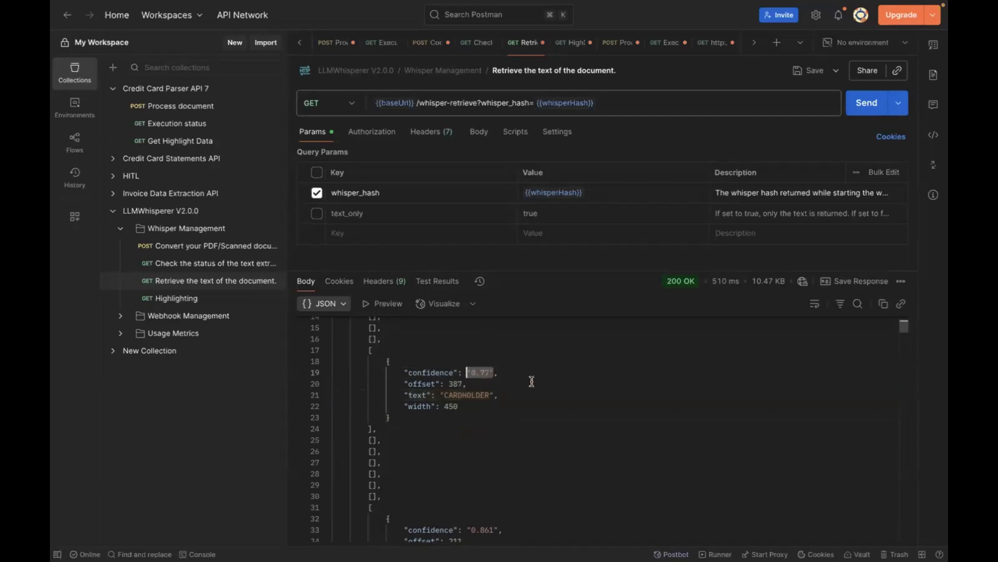
click(509, 400)
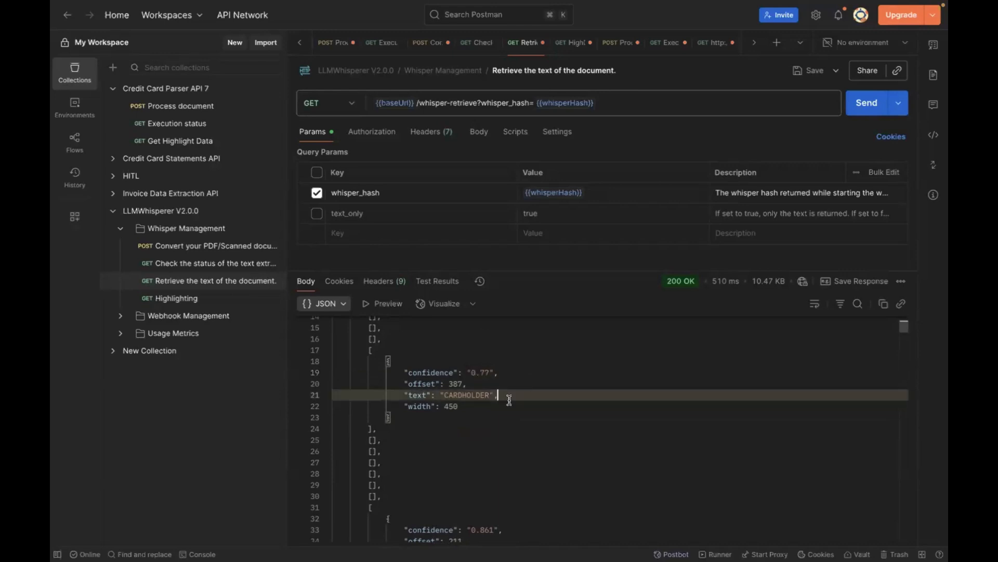
Examine the remaining confidence_metadata entries in the response and continue into the line_metadata coordinates.
scroll(509, 399, down, 5)
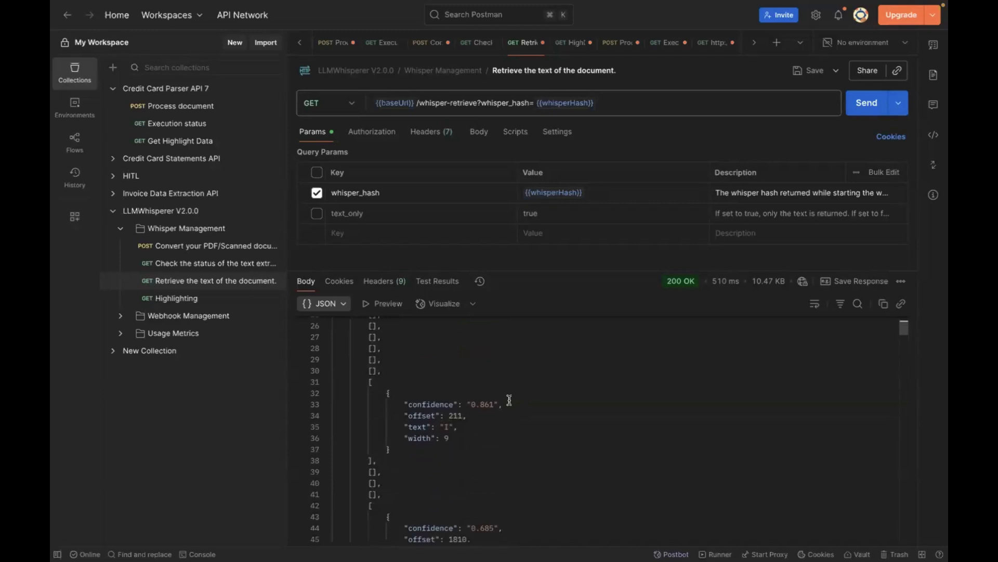
scroll(510, 399, down, 3)
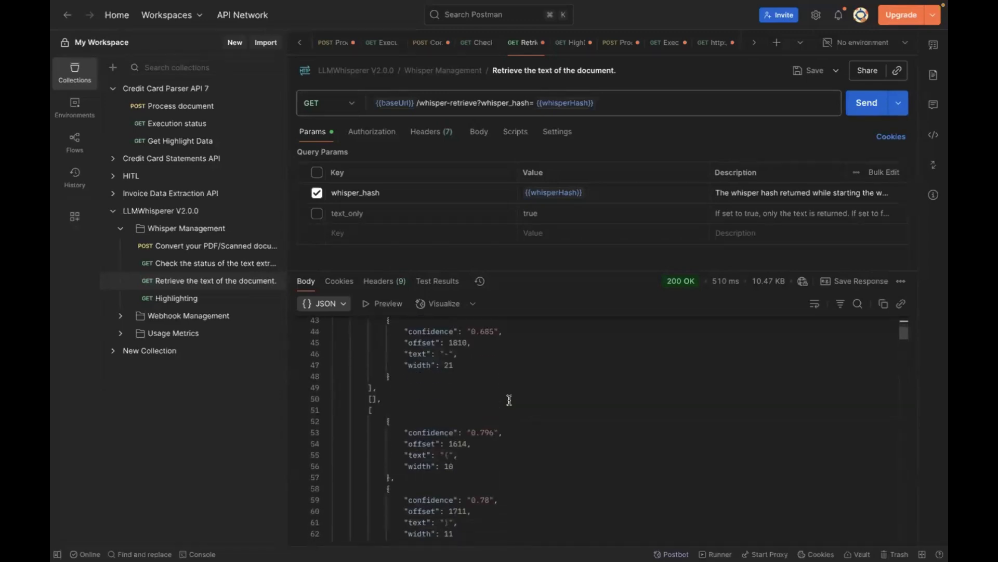
scroll(509, 399, down, 9)
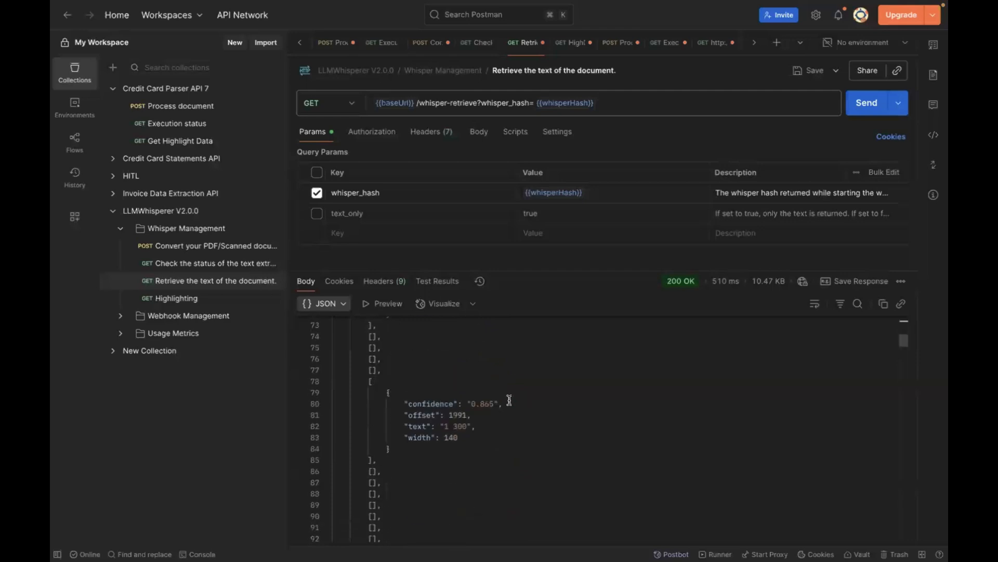
scroll(509, 399, down, 12)
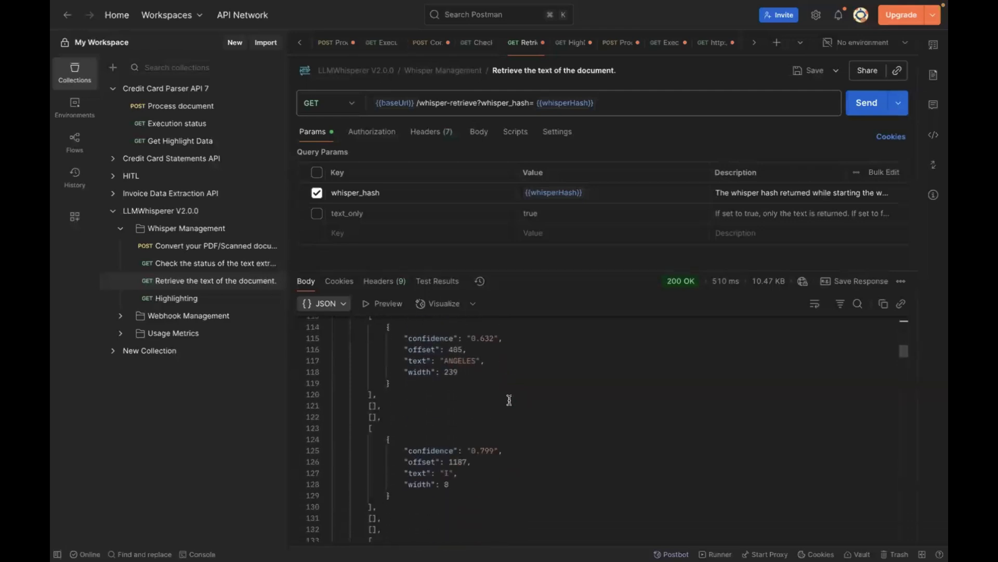
scroll(509, 399, down, 20)
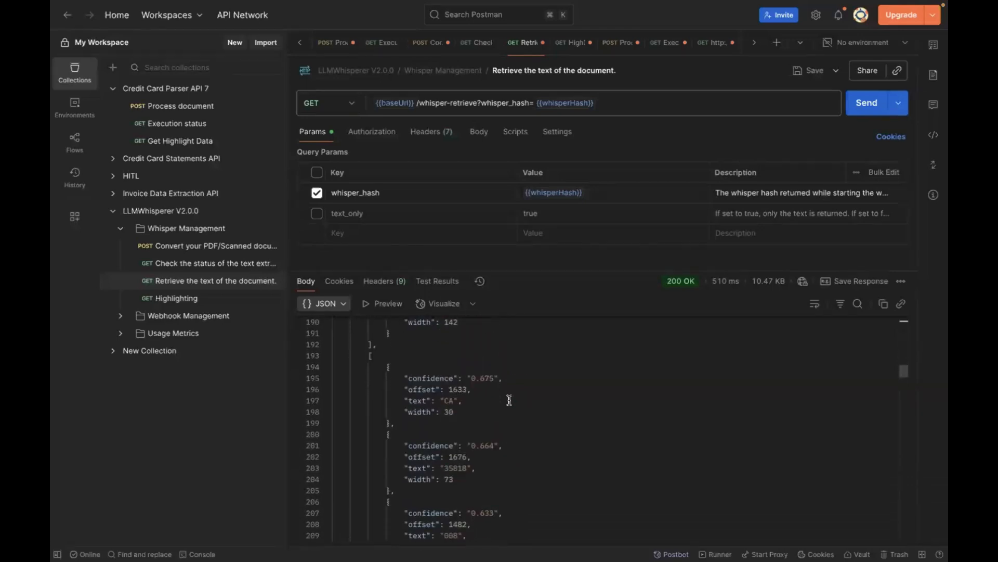
scroll(509, 400, down, 13)
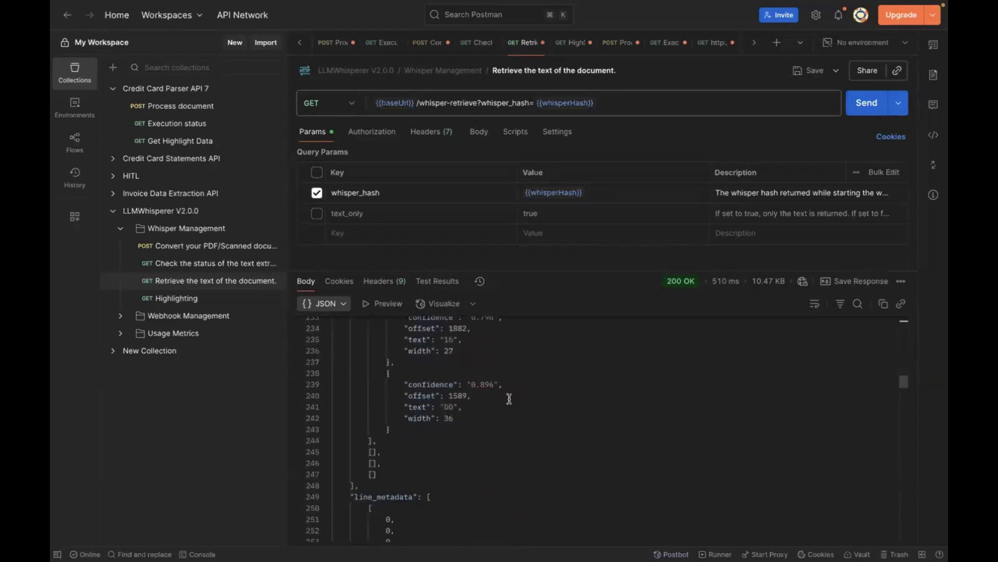
scroll(509, 400, down, 6)
scroll(509, 399, up, 3)
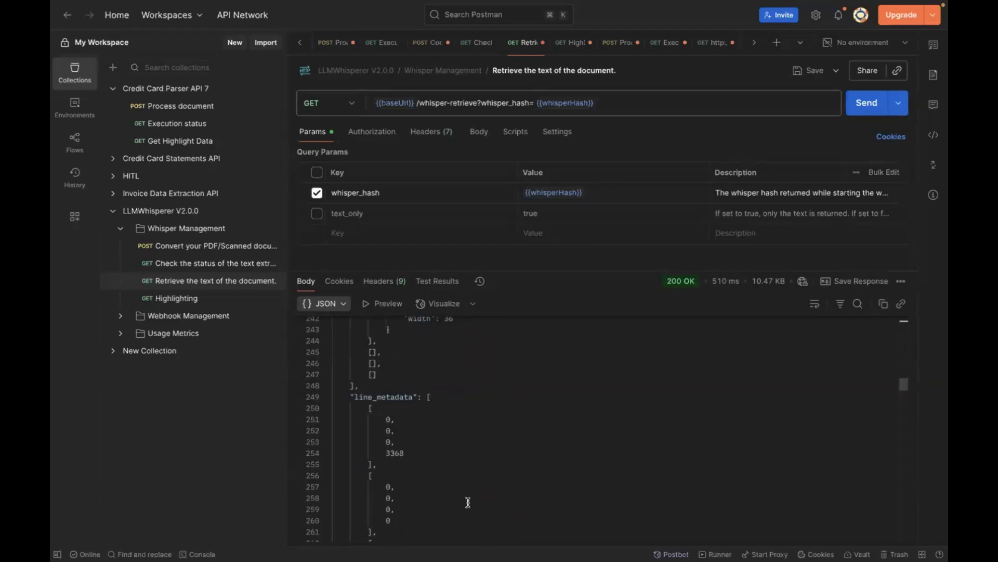
scroll(468, 502, down, 2)
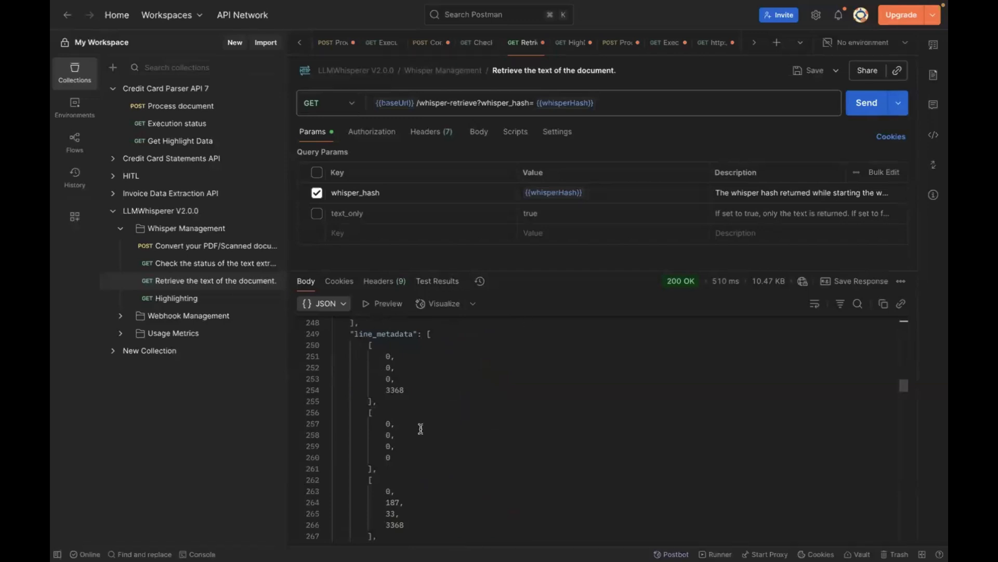
scroll(421, 428, down, 8)
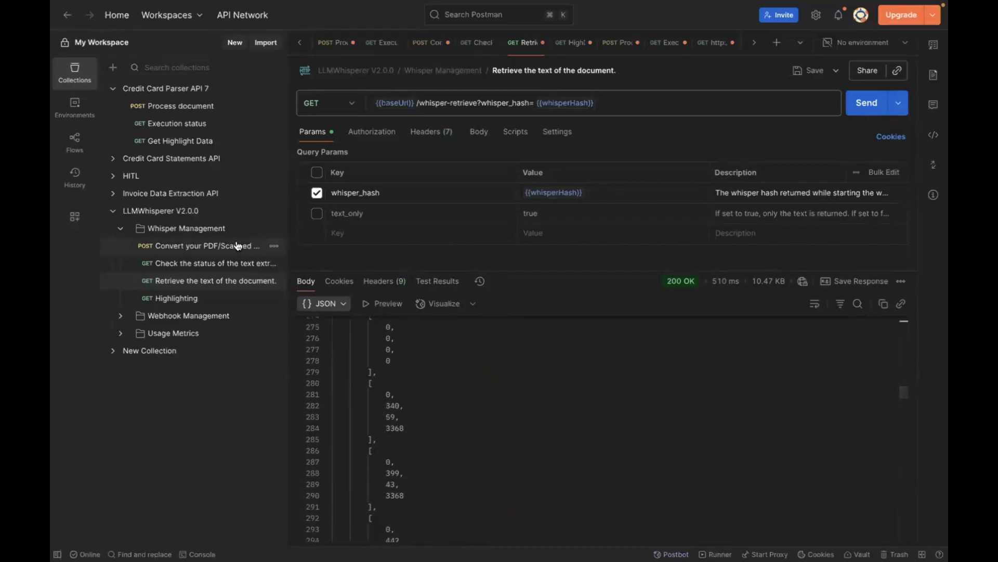
Check the PDF attached to the "Convert your PDF/Scanned documents" request, then switch back to the Loan Application Parser in the browser.
click(264, 246)
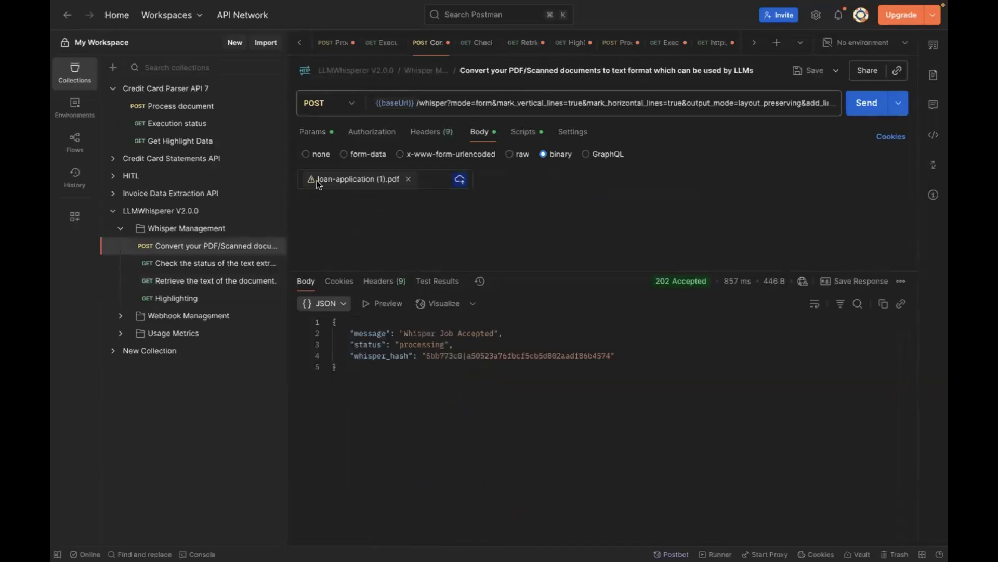
mouse_move(384, 179)
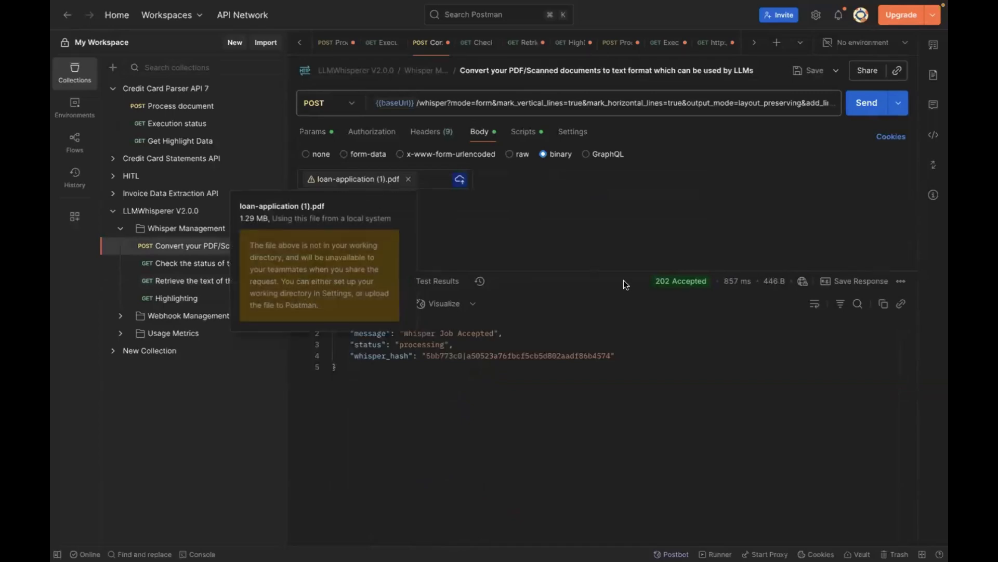
key(ctrl+Up)
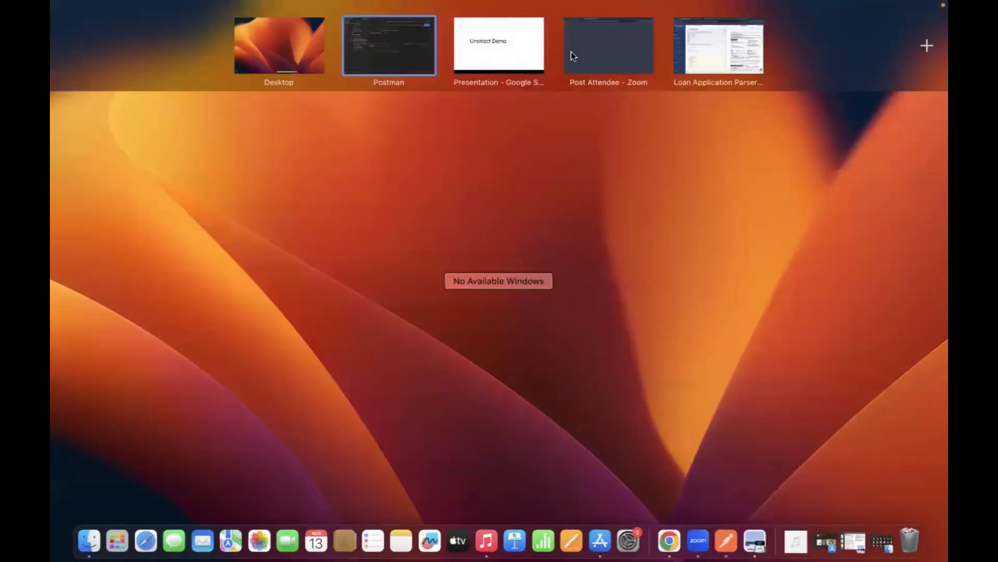
click(754, 48)
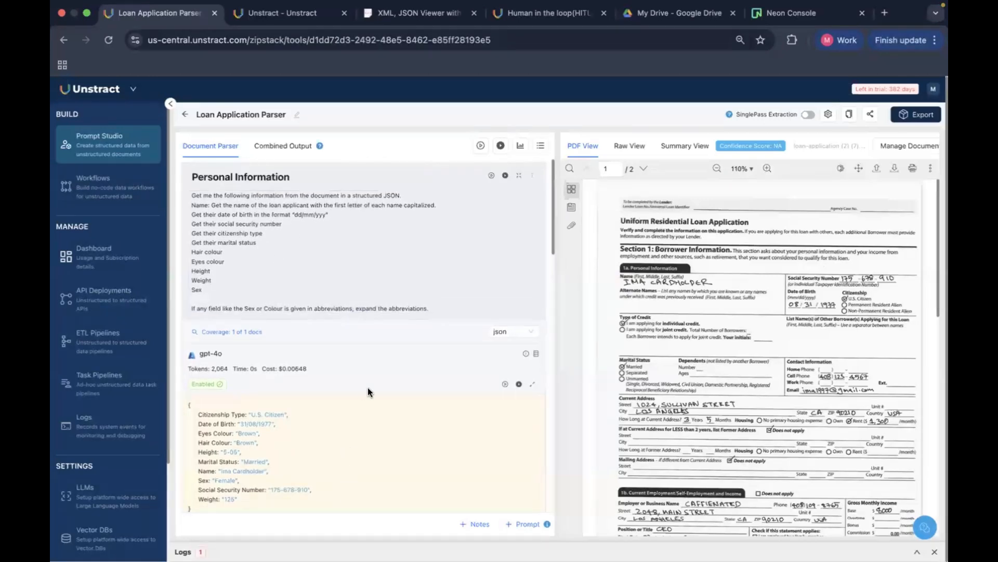
Highlight the abbreviation instruction in the Personal Information prompt, keep its output type as json, and review the output down to Customer Contact Information.
drag(429, 308, 172, 308)
click(402, 333)
click(501, 333)
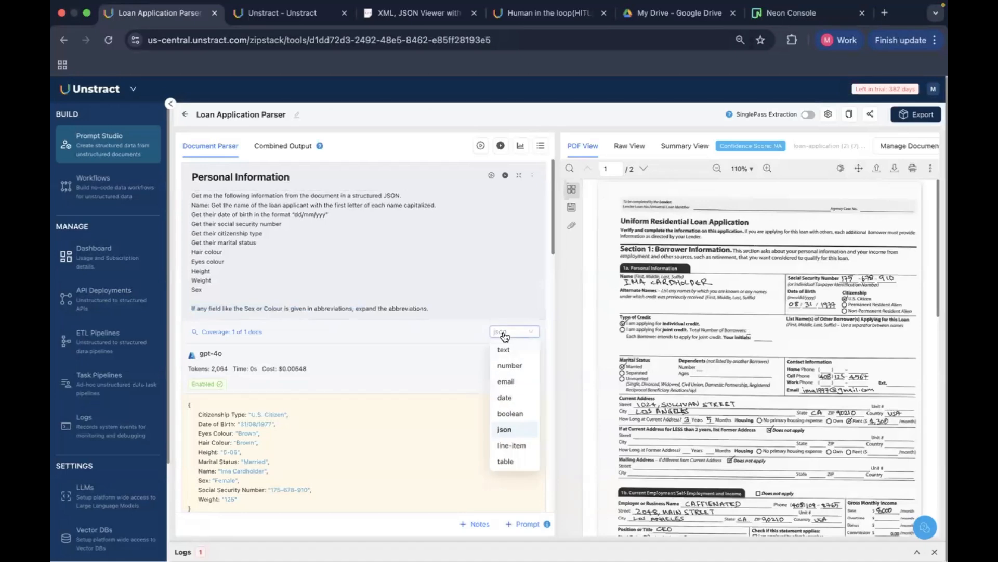
click(521, 430)
scroll(466, 400, down, 10)
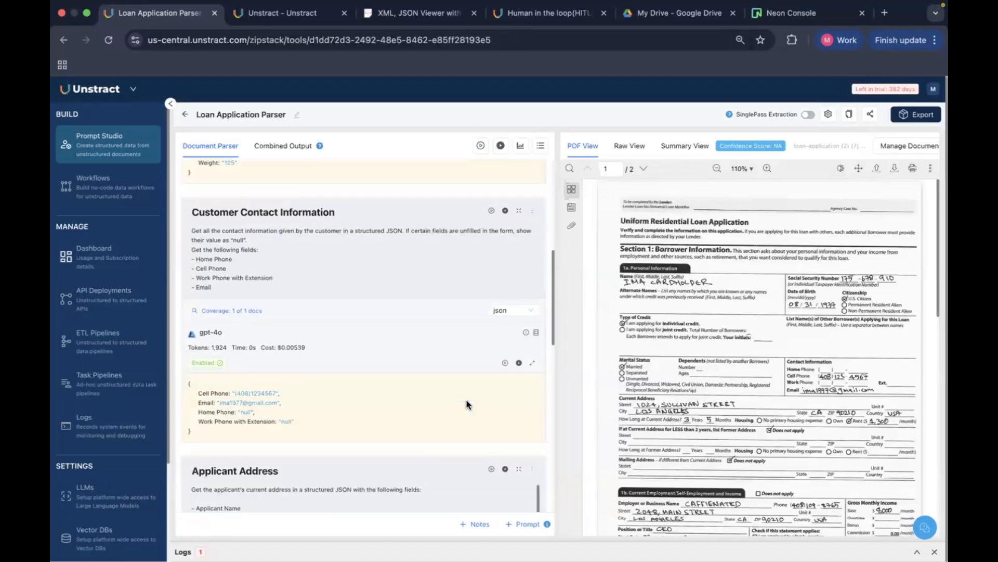
scroll(466, 400, up, 3)
scroll(521, 374, up, 3)
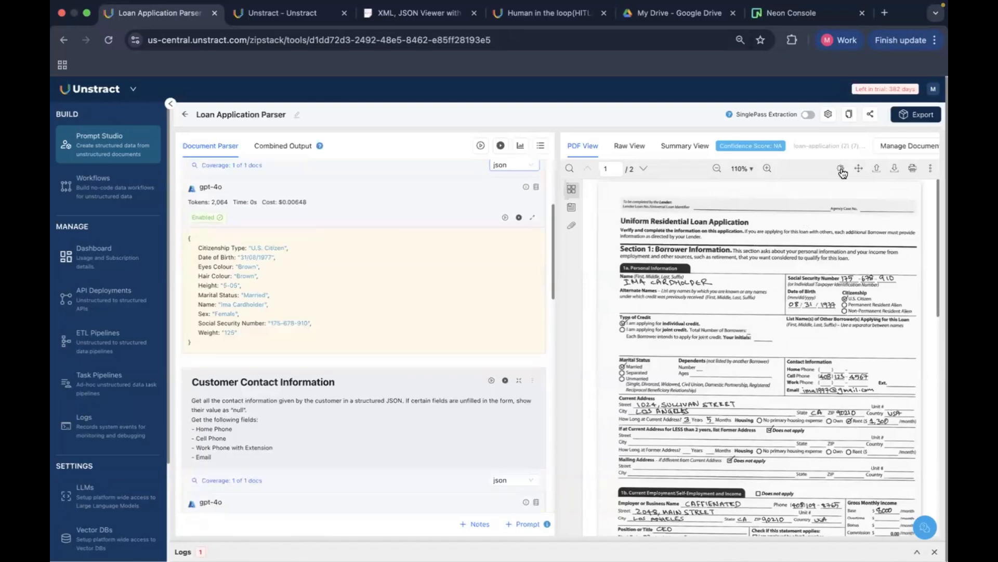
Open the Loan Application Parser's project settings and view its LLM profile and Highlighting options.
click(828, 115)
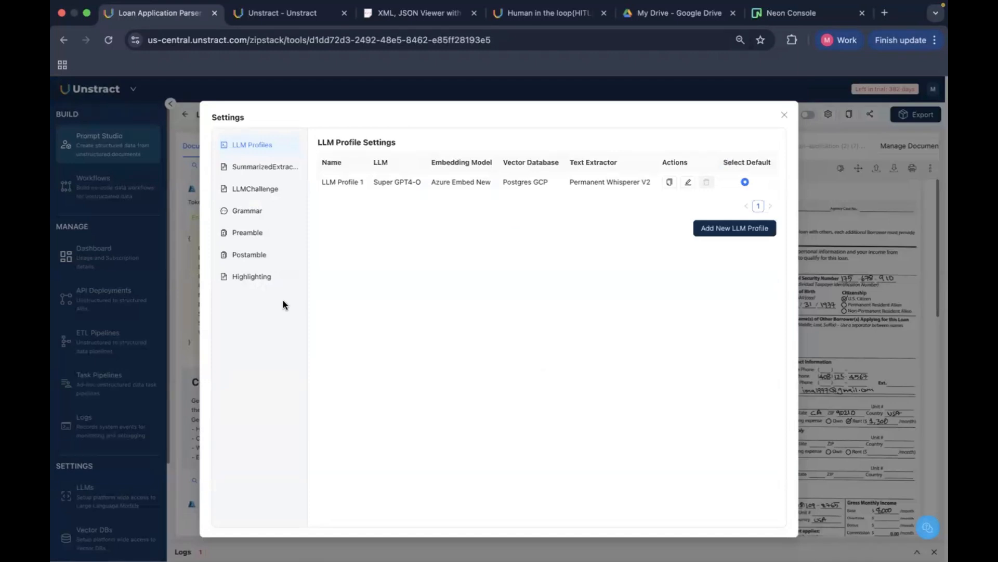
click(256, 279)
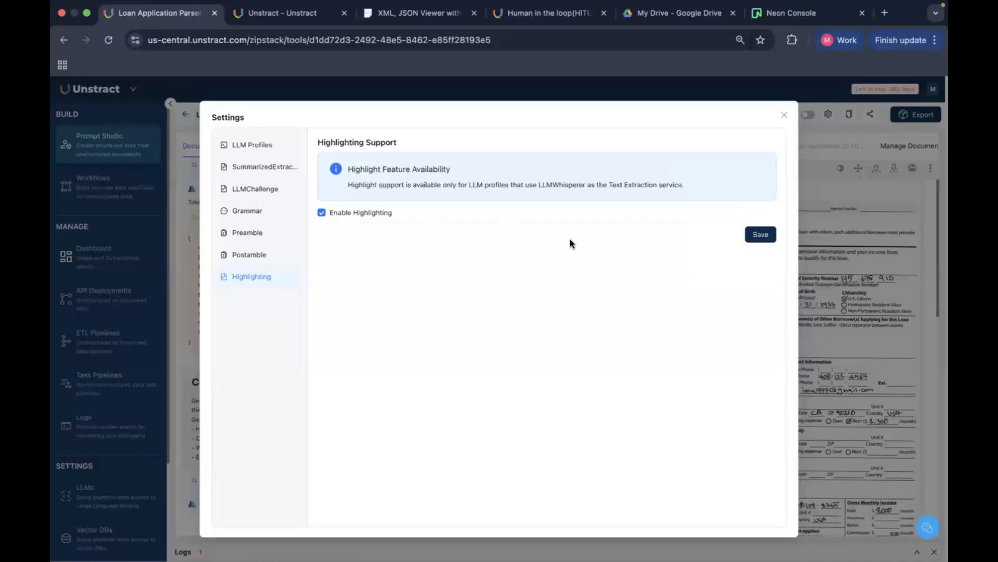
Save the project's highlighting settings with highlighting enabled, and close the project settings.
click(765, 235)
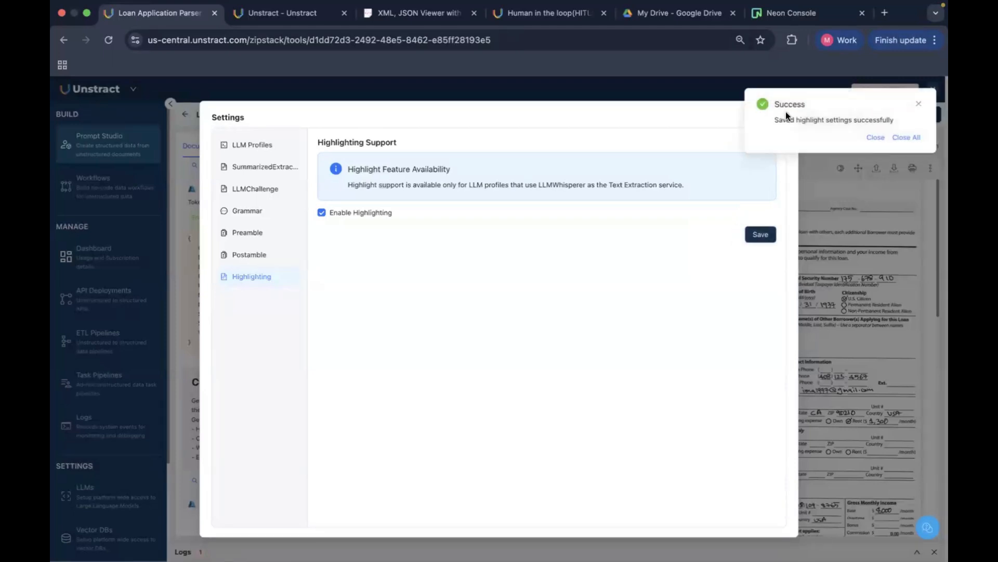
click(907, 139)
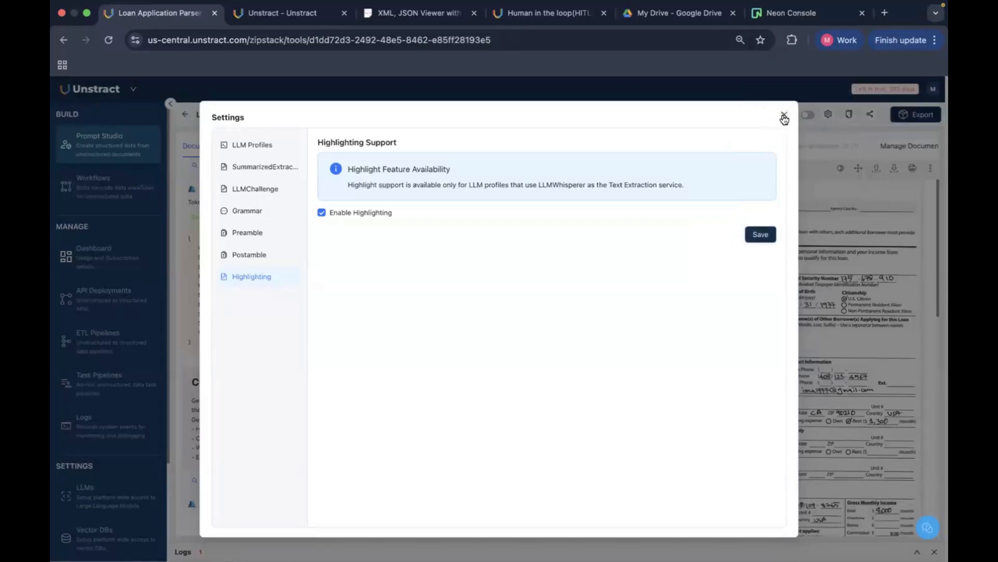
click(785, 114)
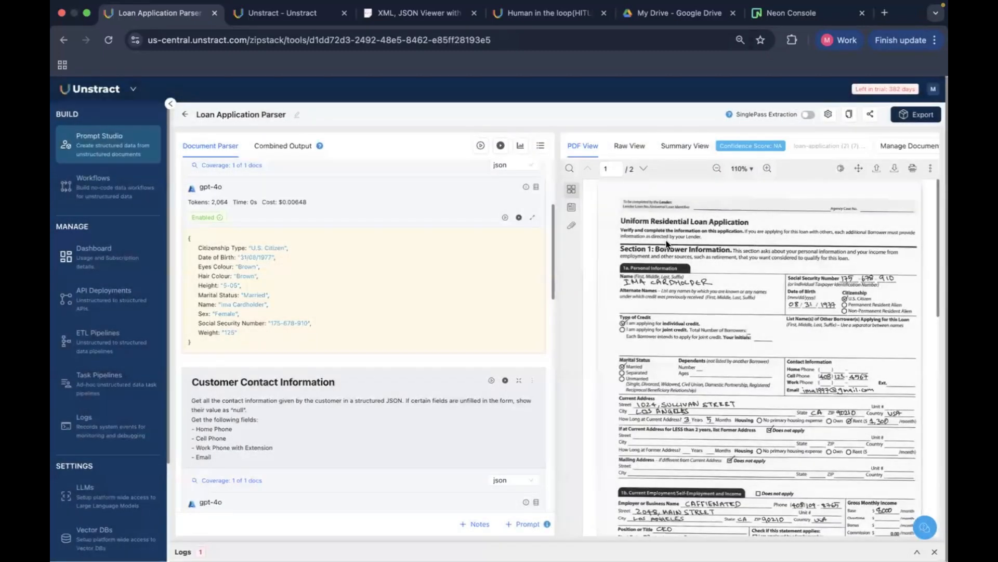
Trace the Citizenship Type and Hair Colour values of the Personal Information output to their source lines in the PDF and check their confidence scores.
scroll(414, 224, up, 4)
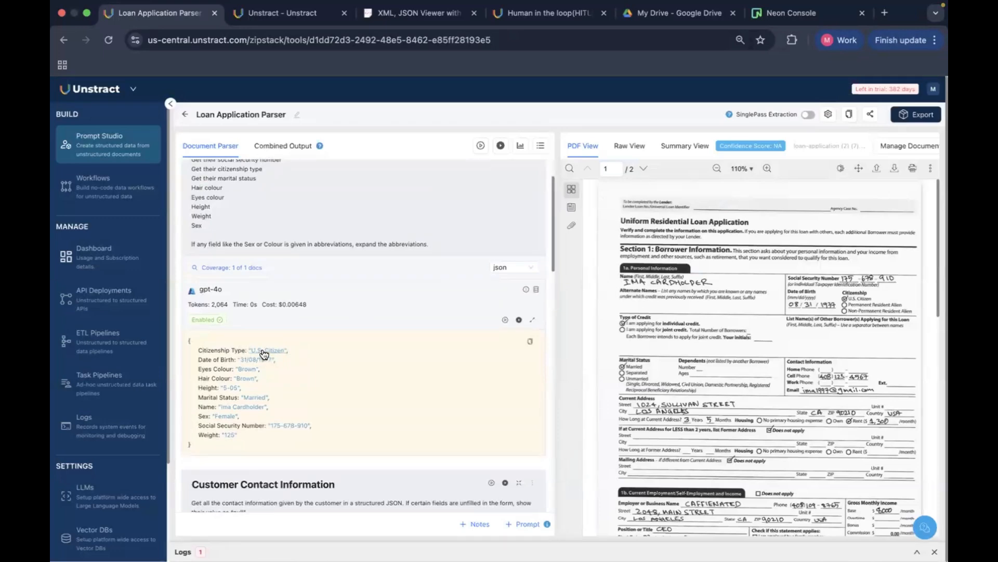
click(264, 354)
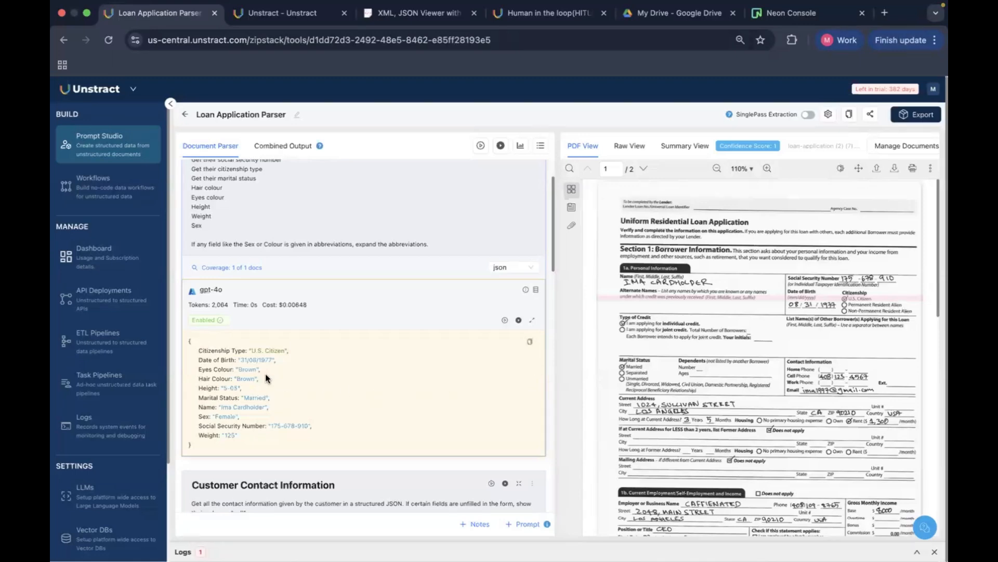
click(247, 379)
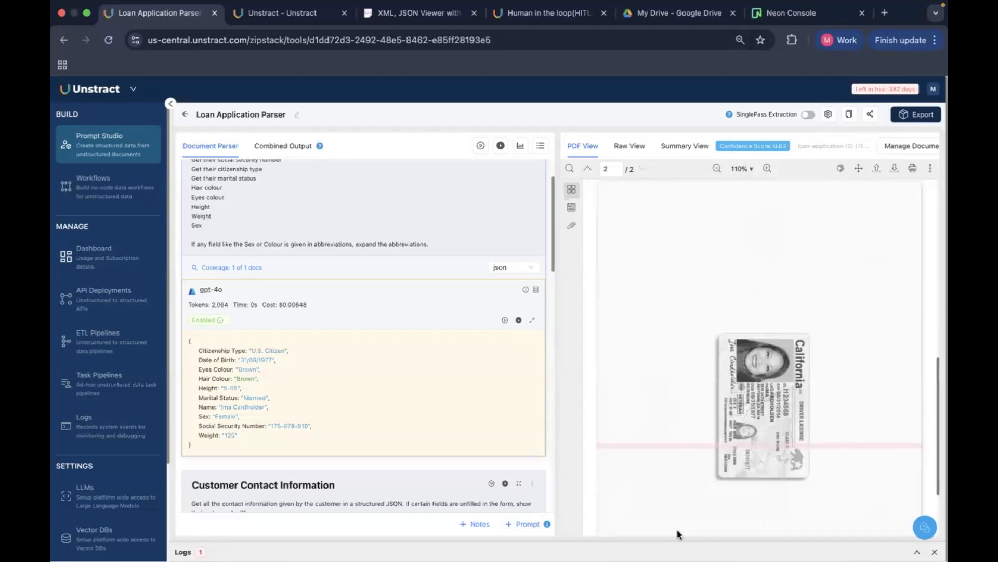
mouse_move(415, 337)
scroll(470, 336, up, 2)
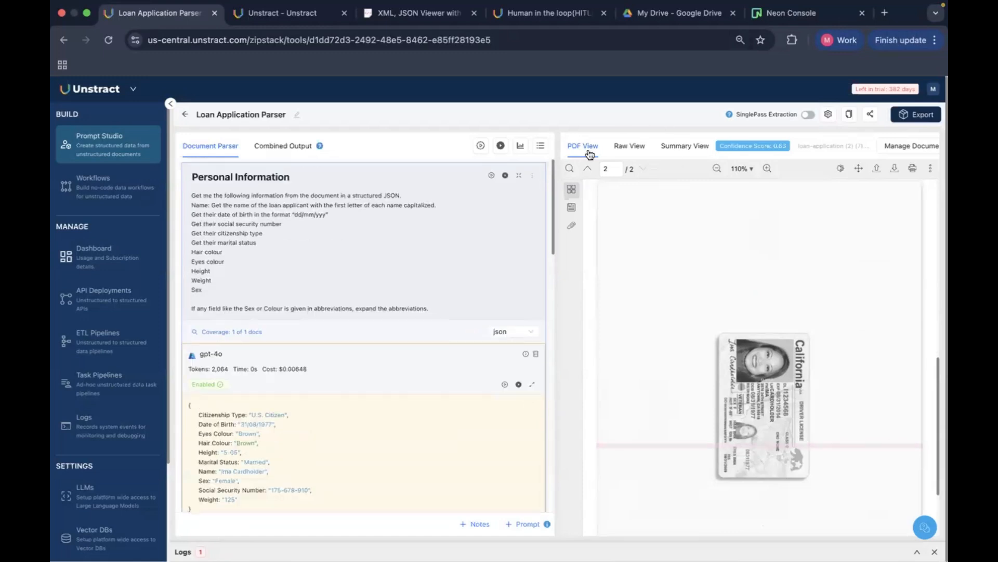
scroll(726, 359, up, 10)
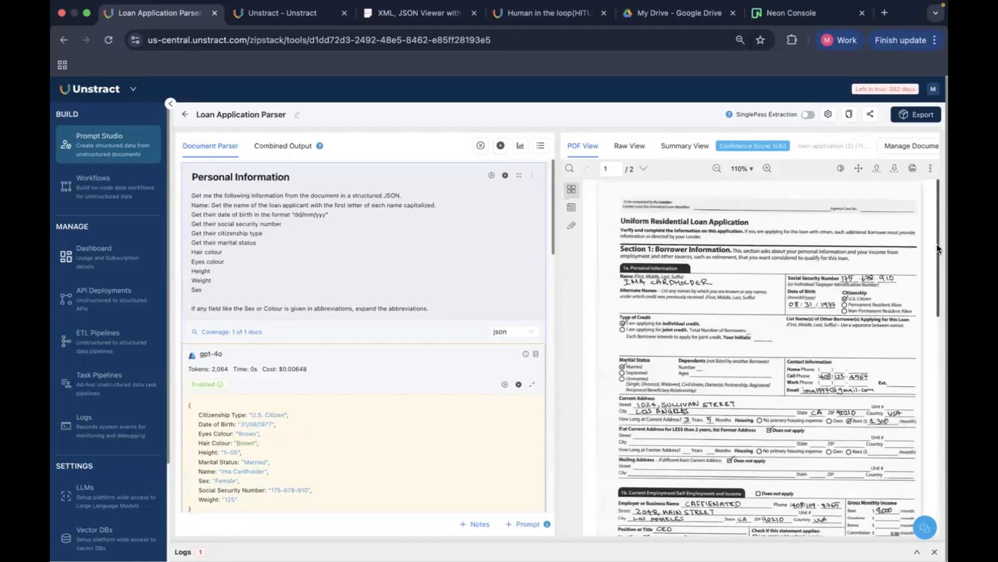
View the project's export options, then open the Credit Card Statement Parser API workflow.
click(914, 119)
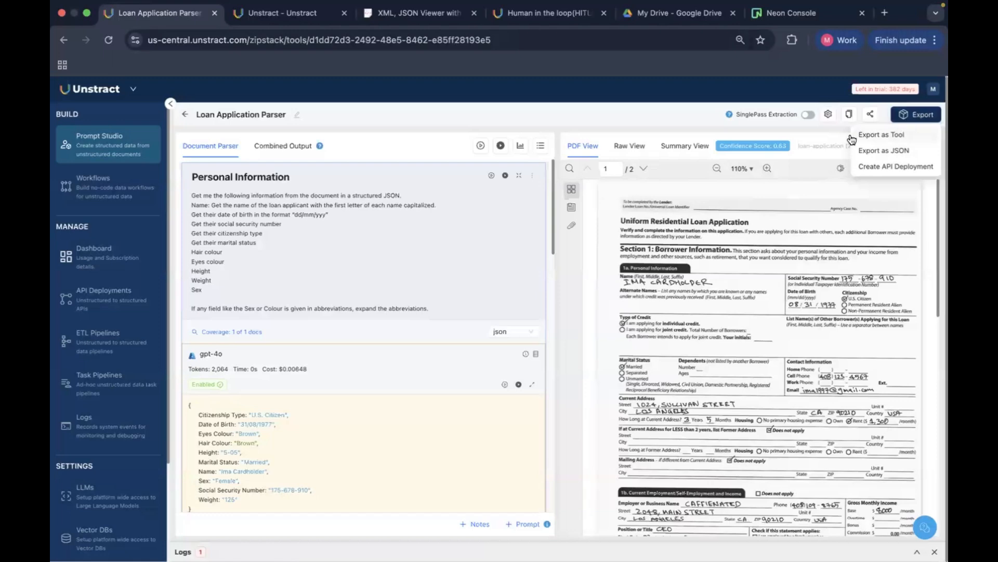
click(651, 112)
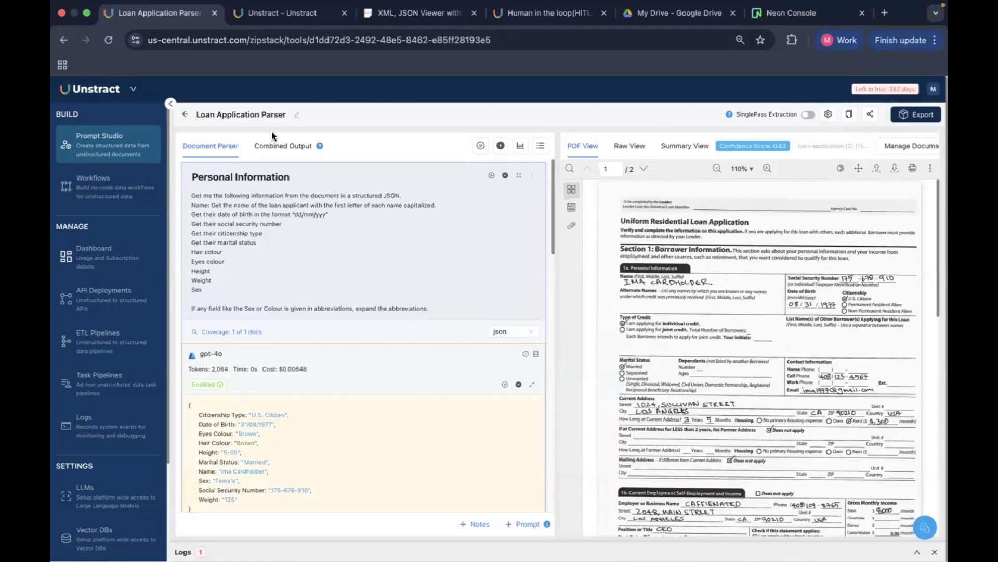
click(119, 186)
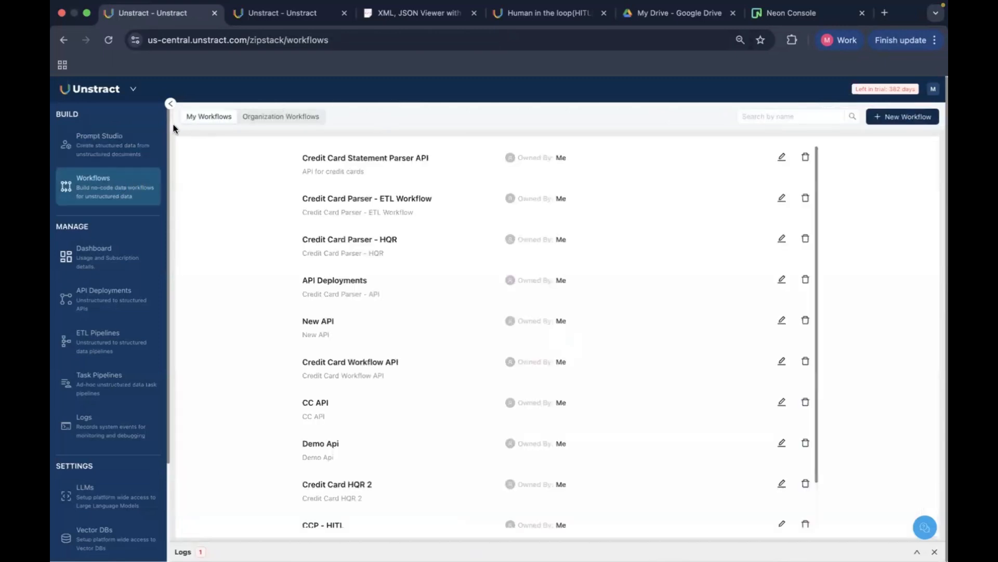
click(392, 158)
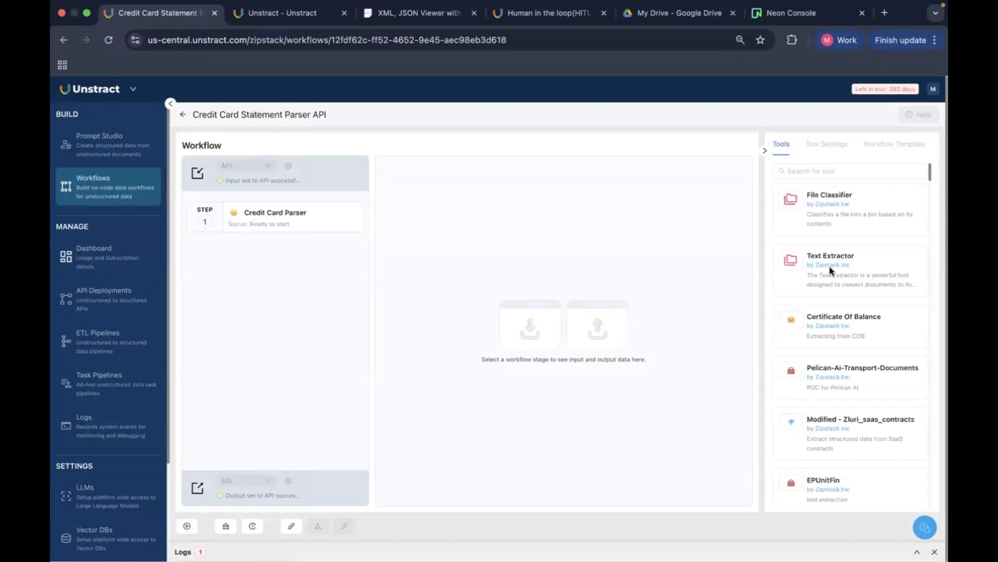
Search the workflow tools for "loan" and try to add Loan Application Parser to the Credit Card Statement Parser API workflow.
scroll(837, 312, down, 10)
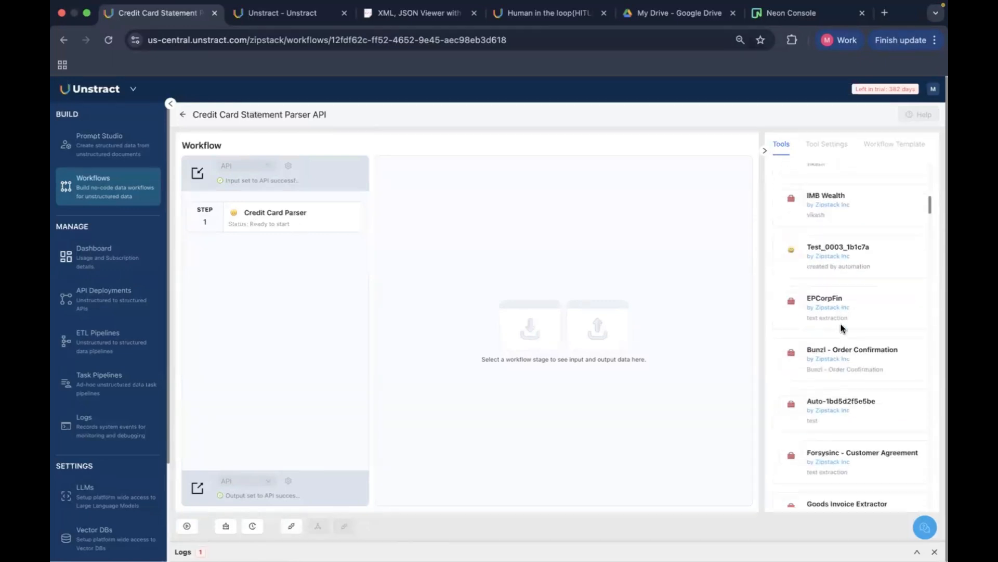
scroll(831, 179, up, 10)
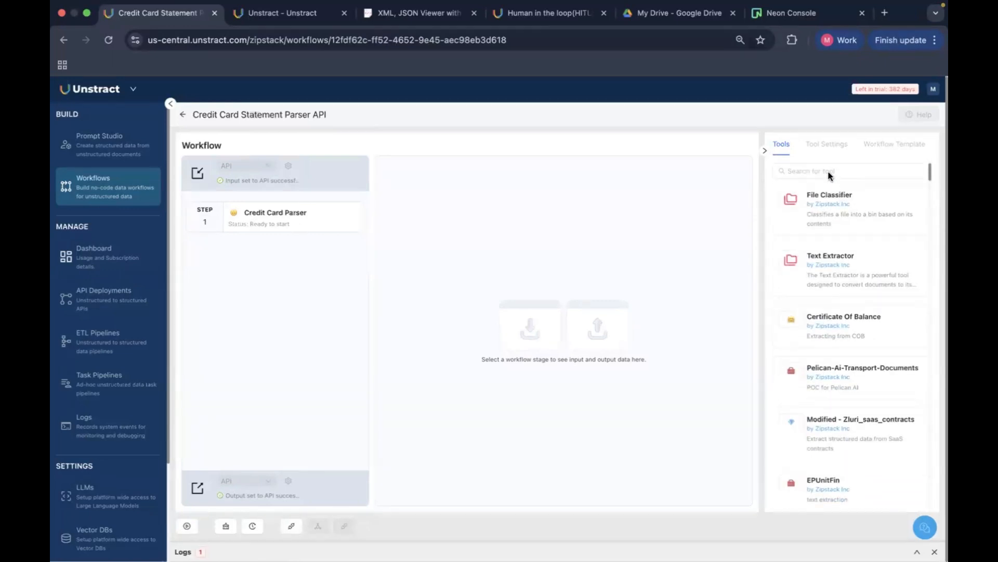
click(828, 171)
text(loan)
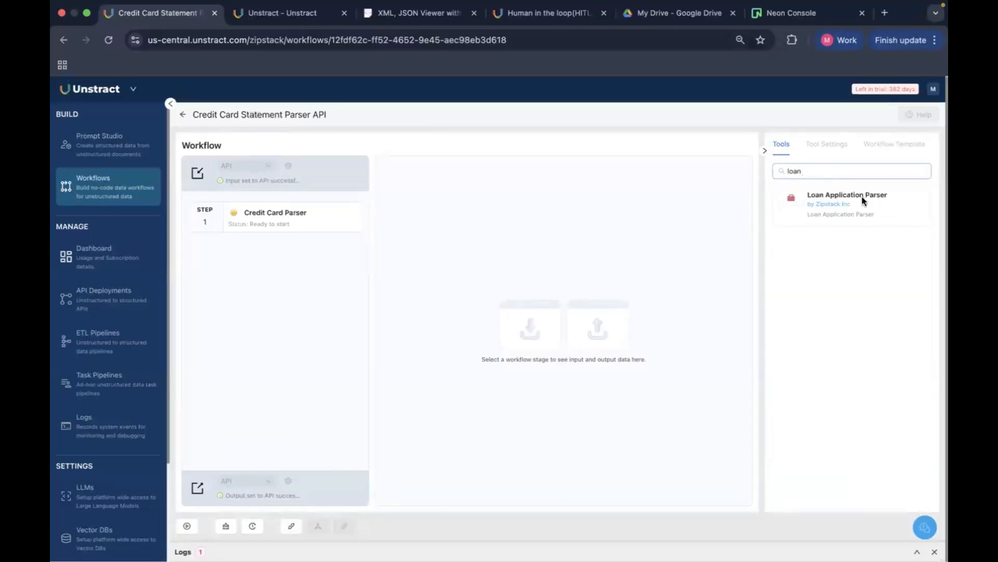
drag(862, 200, 280, 257)
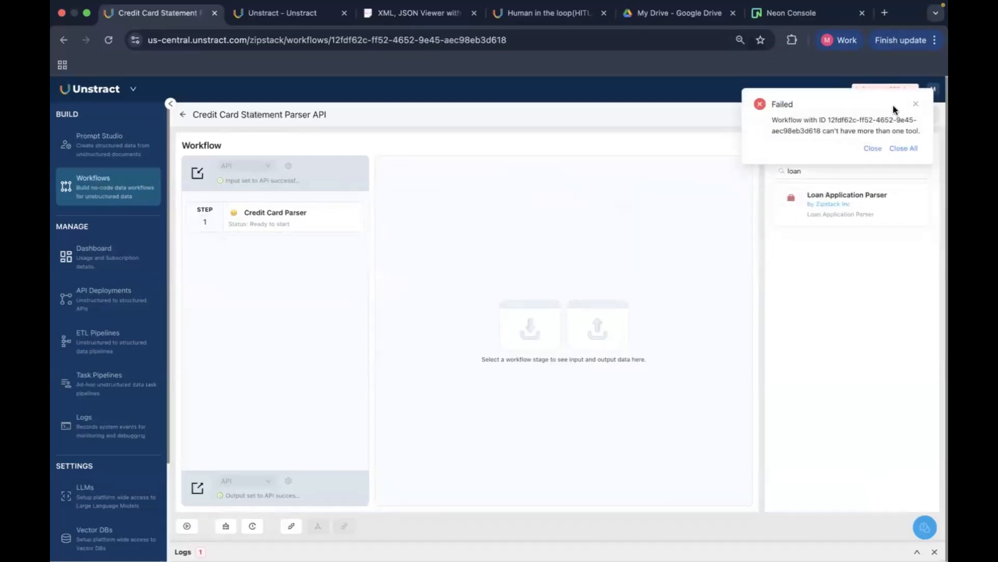
click(872, 148)
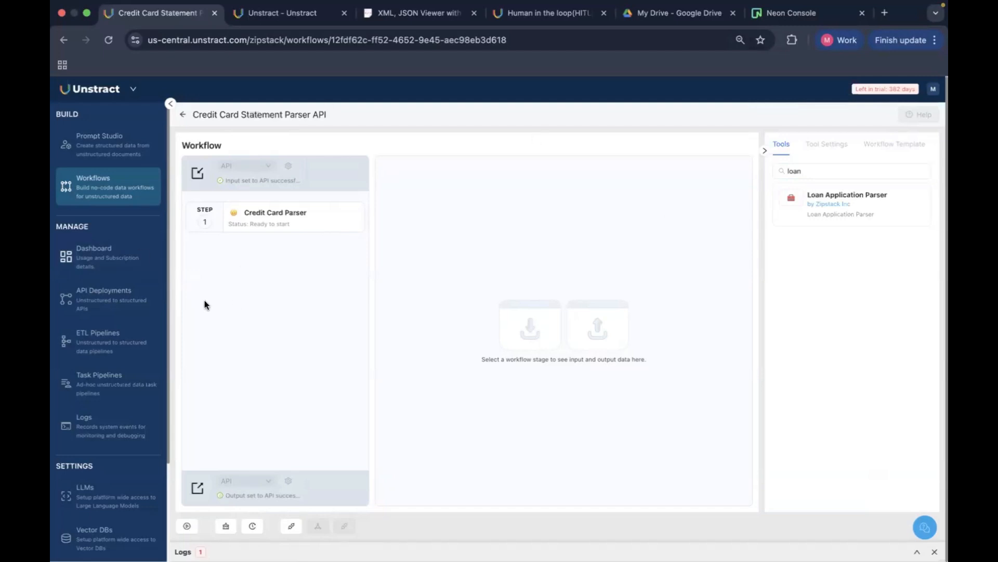
Open the API deployments list and view the actions available for Credit Card Statements API.
click(118, 301)
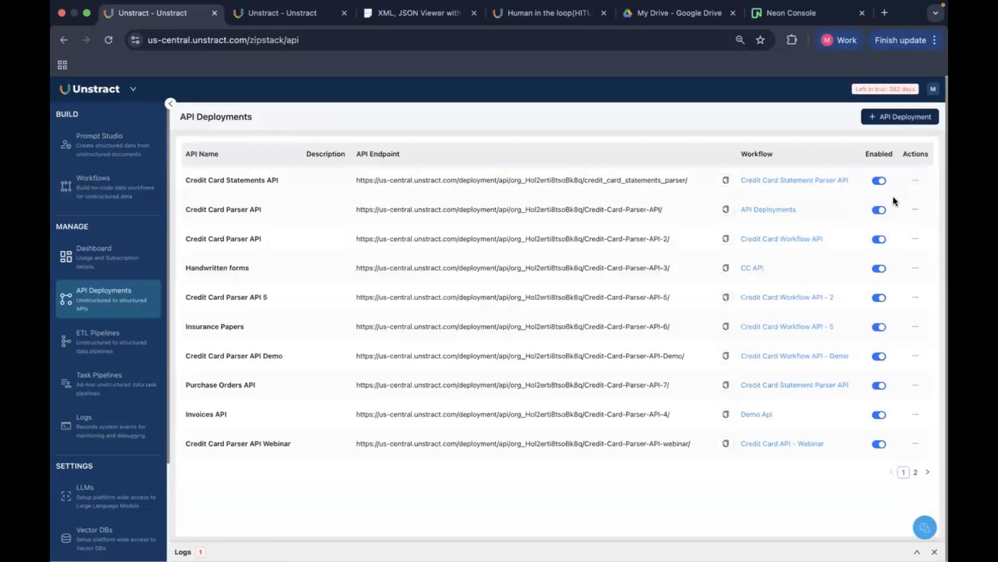
click(915, 180)
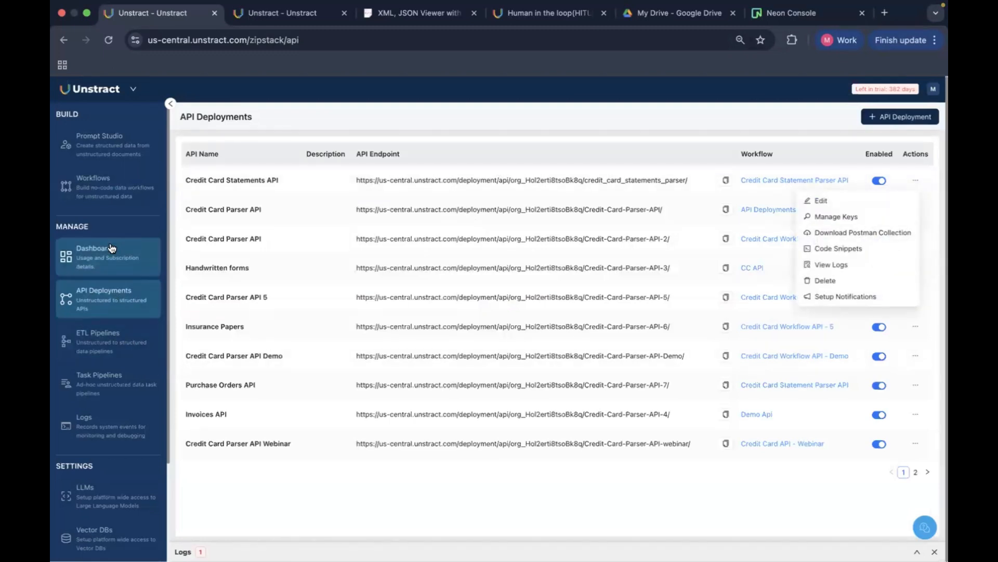
Return to the workflows list, find Loan Application Parser - ETL on its third page, and open that workflow.
click(111, 203)
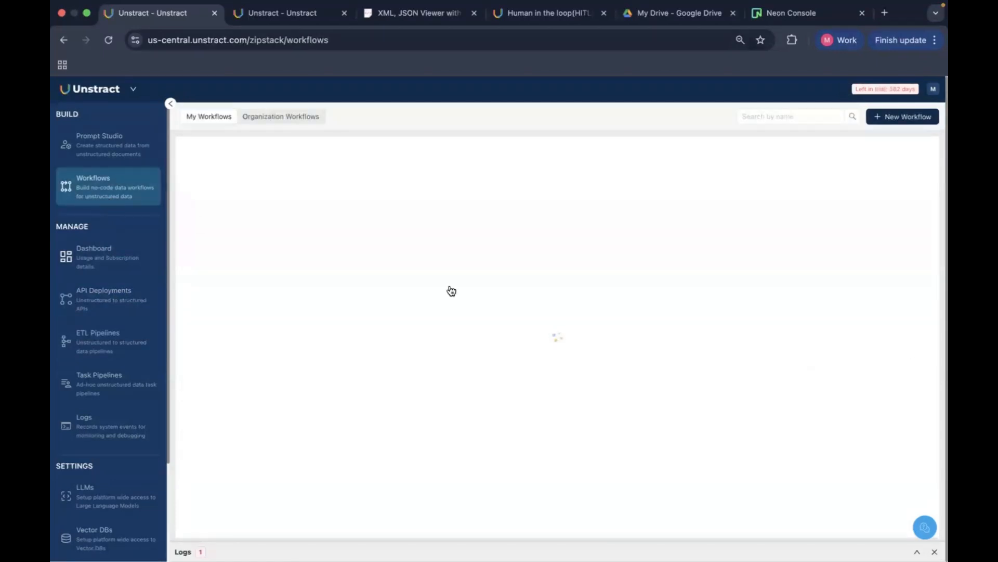
scroll(512, 384, down, 2)
scroll(512, 384, up, 2)
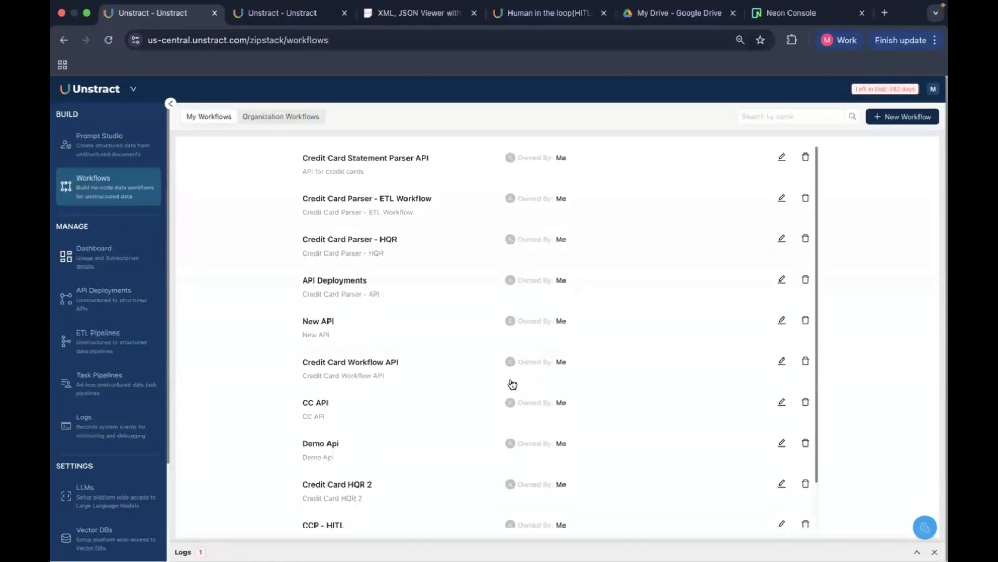
scroll(512, 384, down, 5)
click(780, 521)
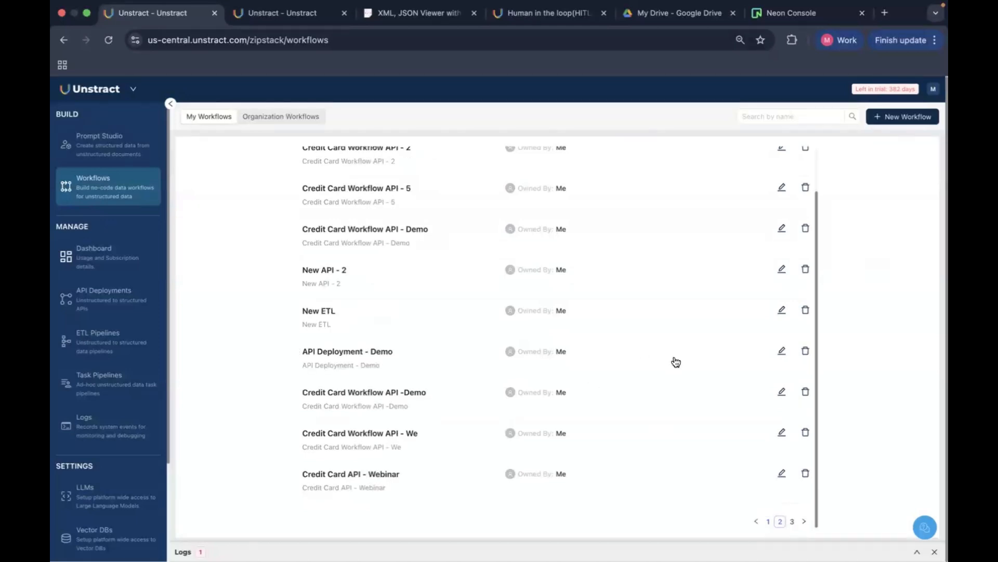
scroll(675, 362, up, 2)
scroll(675, 361, down, 2)
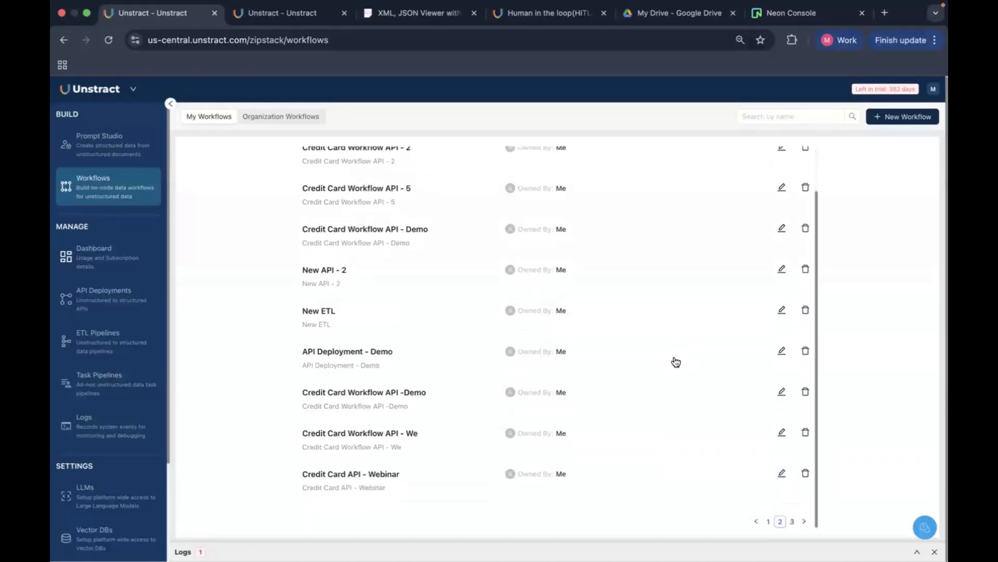
click(803, 522)
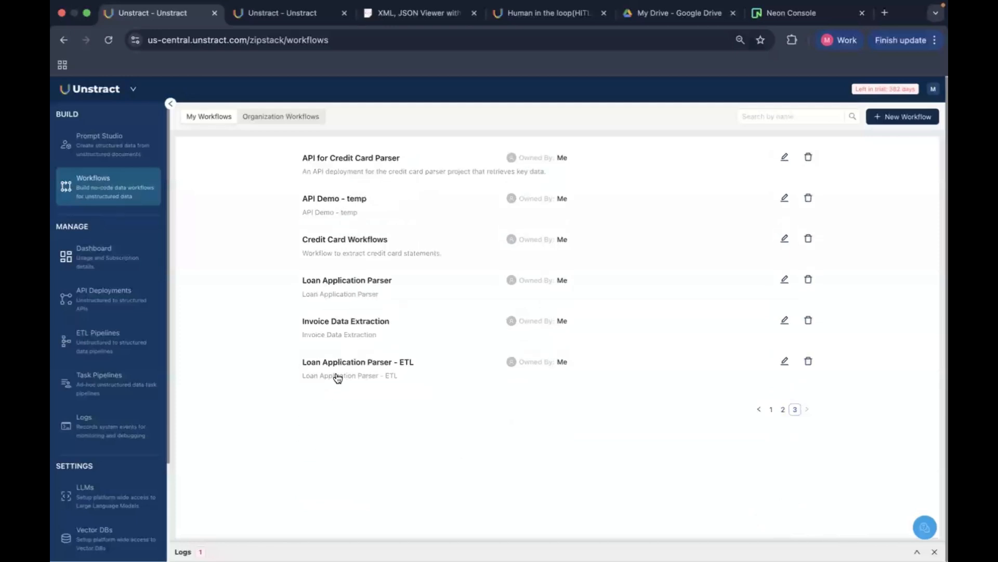
click(377, 363)
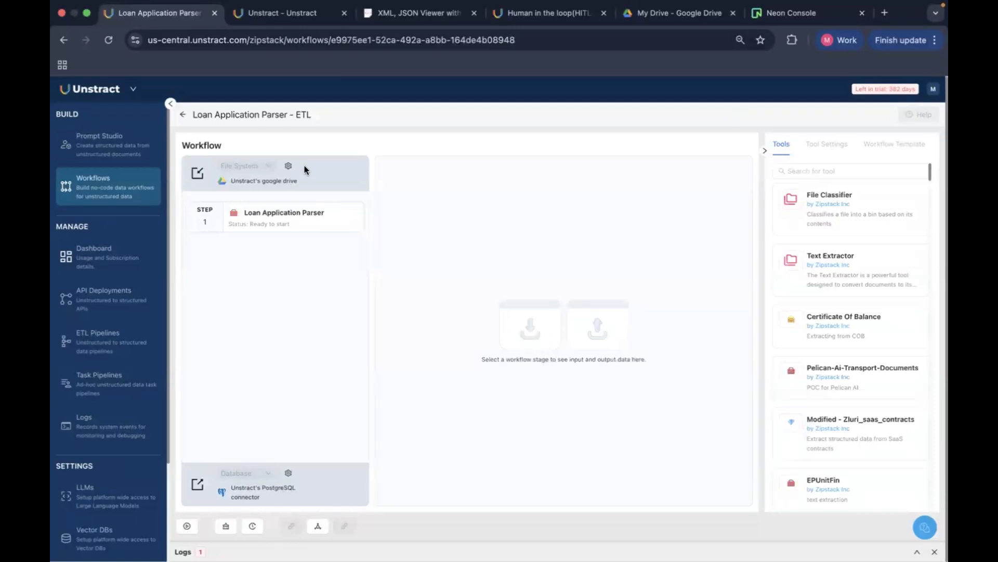
View the Google Drive source connector's file system and its folder-processing settings, then close the configuration.
click(289, 166)
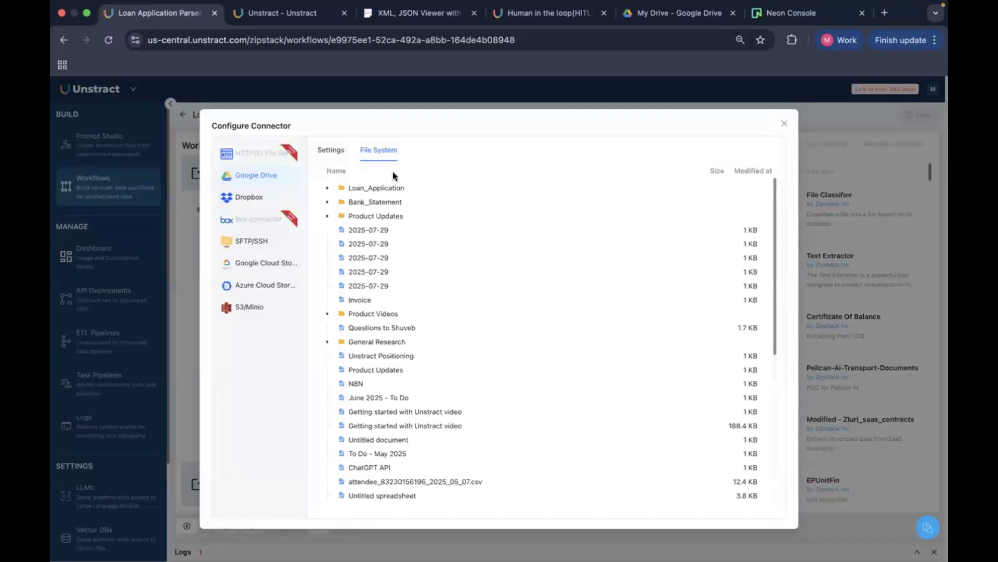
click(331, 150)
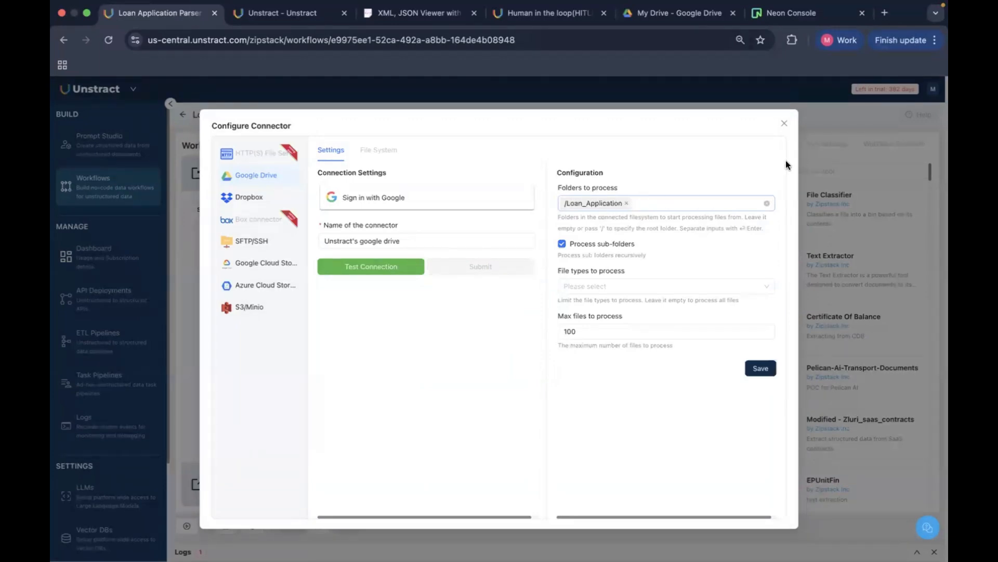
click(784, 123)
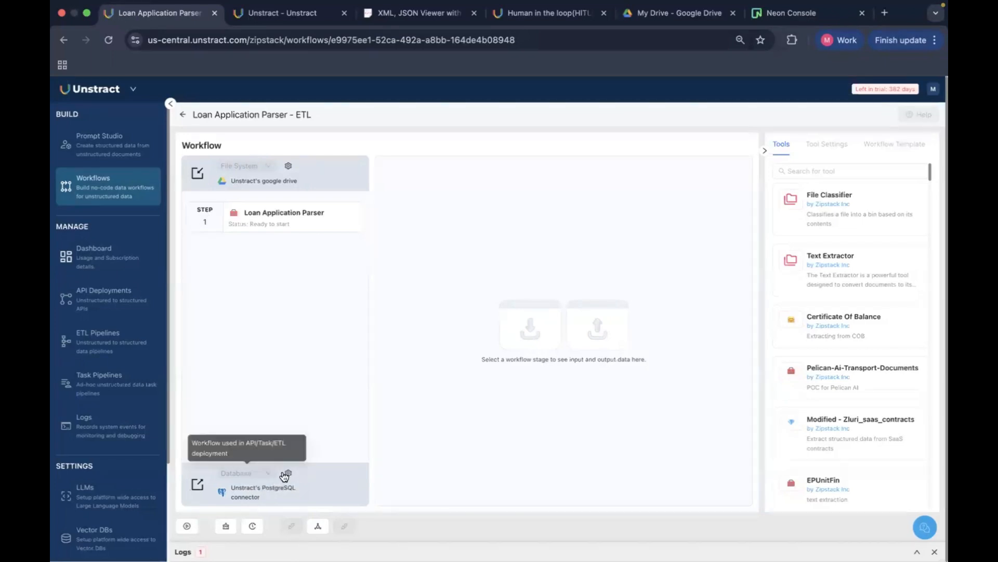
Open the workflow's PostgreSQL destination connector, review its table configuration, then test the connection and submit the connector settings.
click(286, 474)
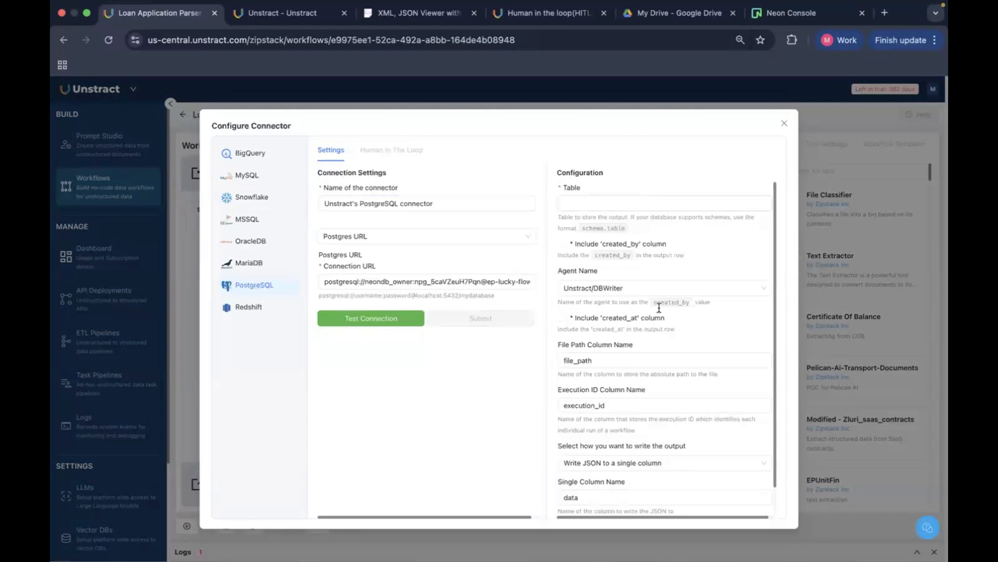
scroll(665, 401, down, 2)
scroll(666, 403, up, 2)
click(384, 314)
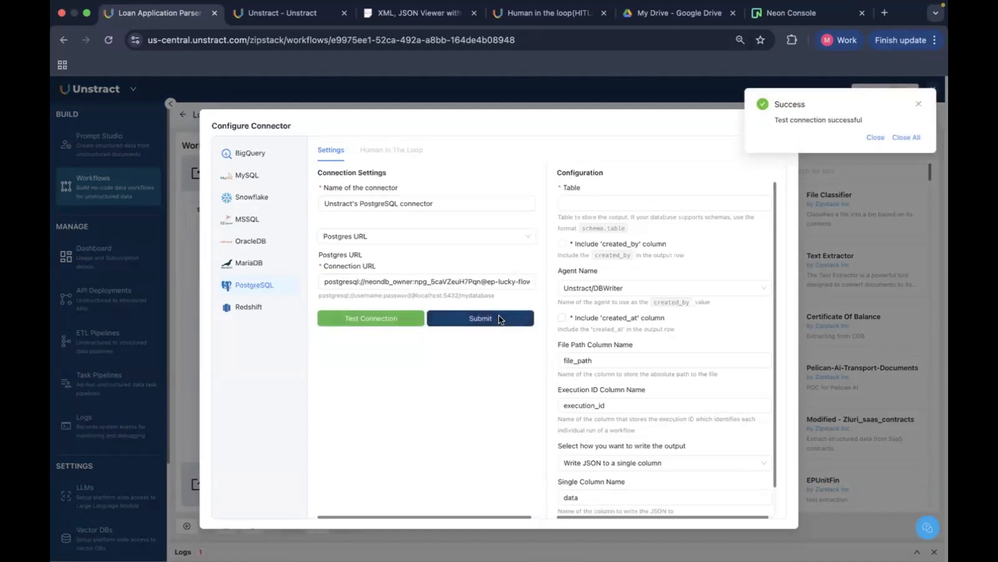
click(499, 314)
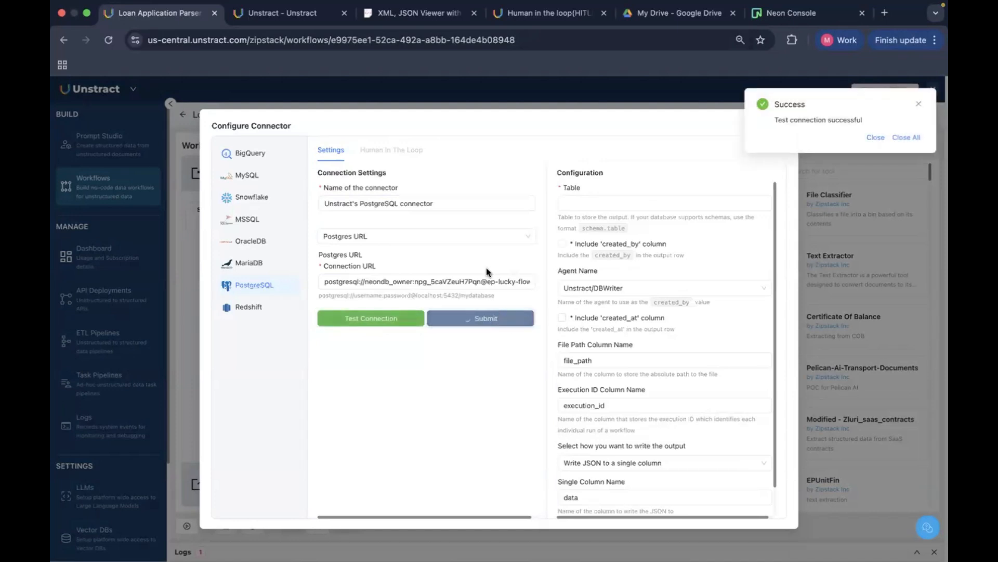
Delete the Applicant Address and Employment Status rules from the connector's Human In The Loop rules and dismiss the notifications.
click(386, 154)
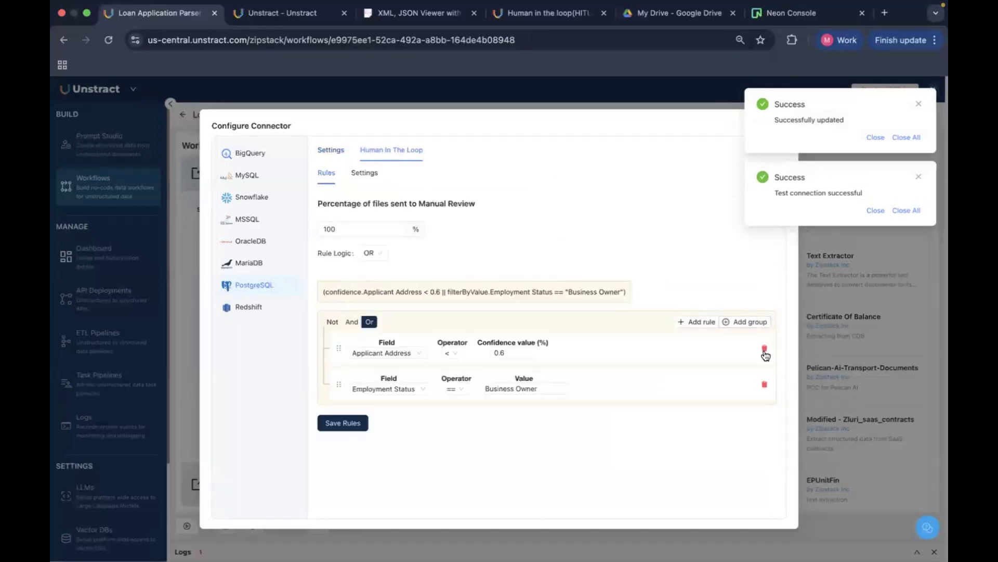
click(764, 349)
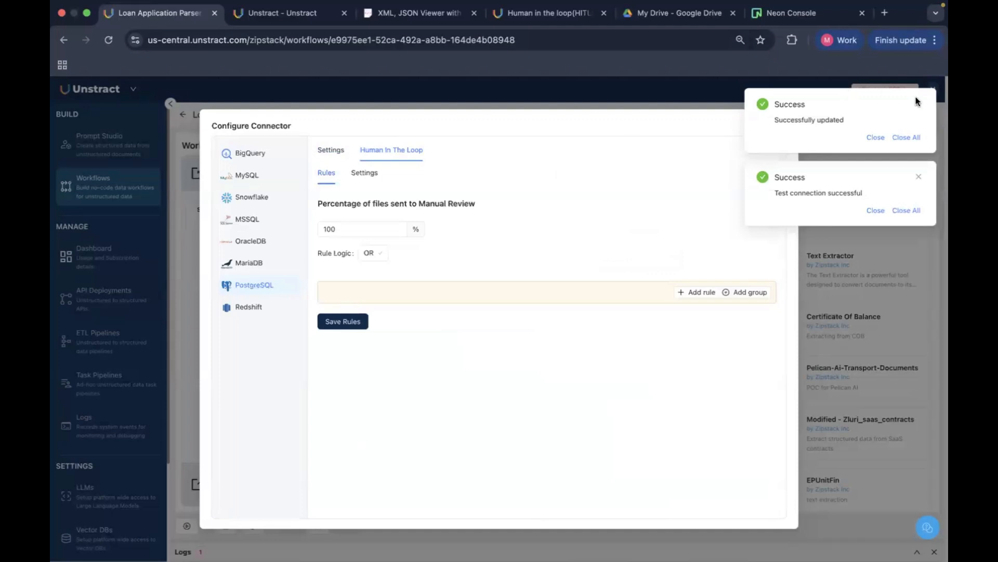
click(910, 136)
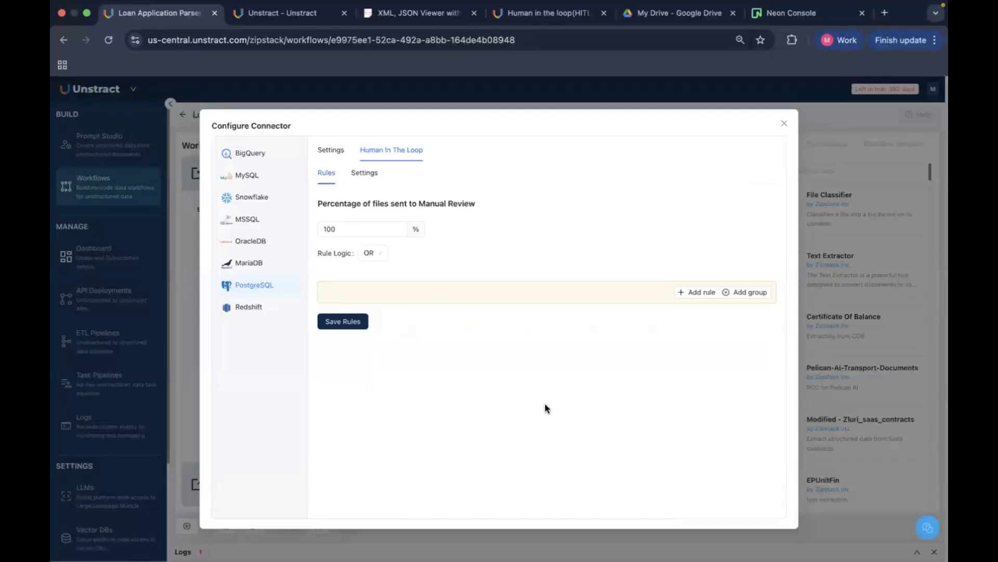
Set the percentage of files sent to manual review to 40% and add a blank rule.
click(374, 231)
drag(351, 228, 310, 227)
text(30)
key(BackSpace)
key(BackSpace)
text(40)
click(495, 277)
click(695, 295)
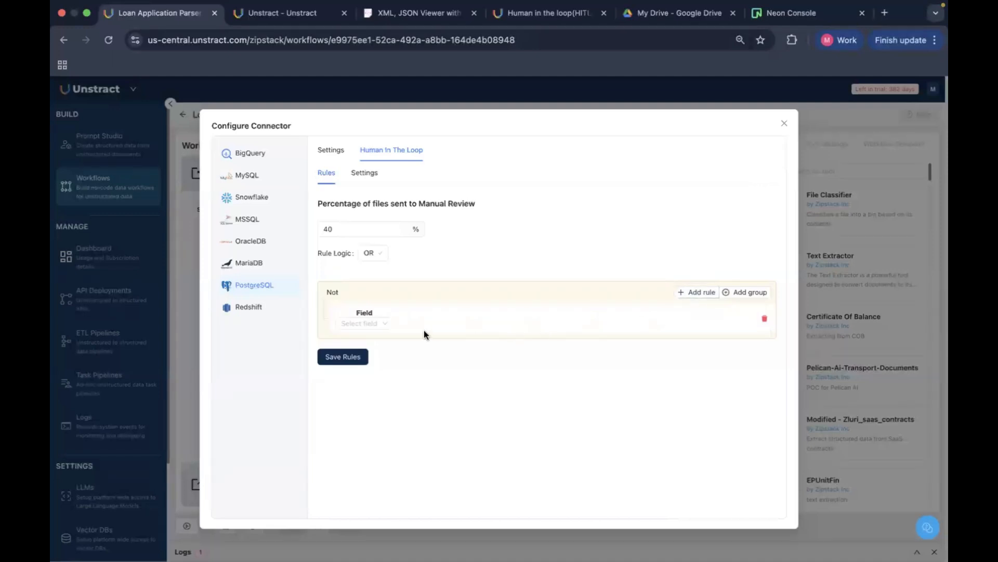
Define the blank rule to filter by confidence on Applicant Address, with operator < and confidence value 0.7.
click(374, 323)
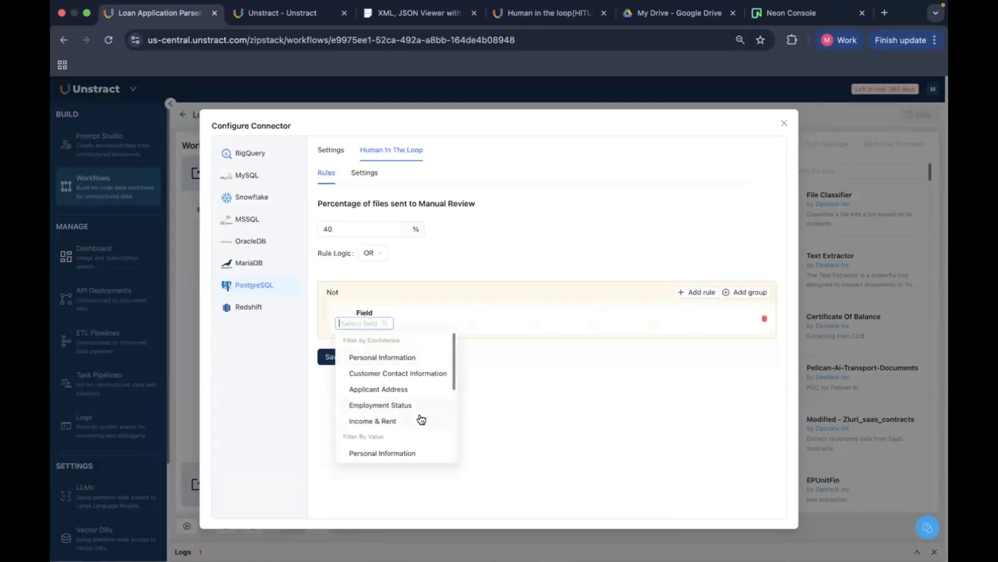
scroll(421, 419, down, 2)
scroll(421, 419, down, 1)
scroll(421, 419, up, 4)
click(420, 390)
click(452, 325)
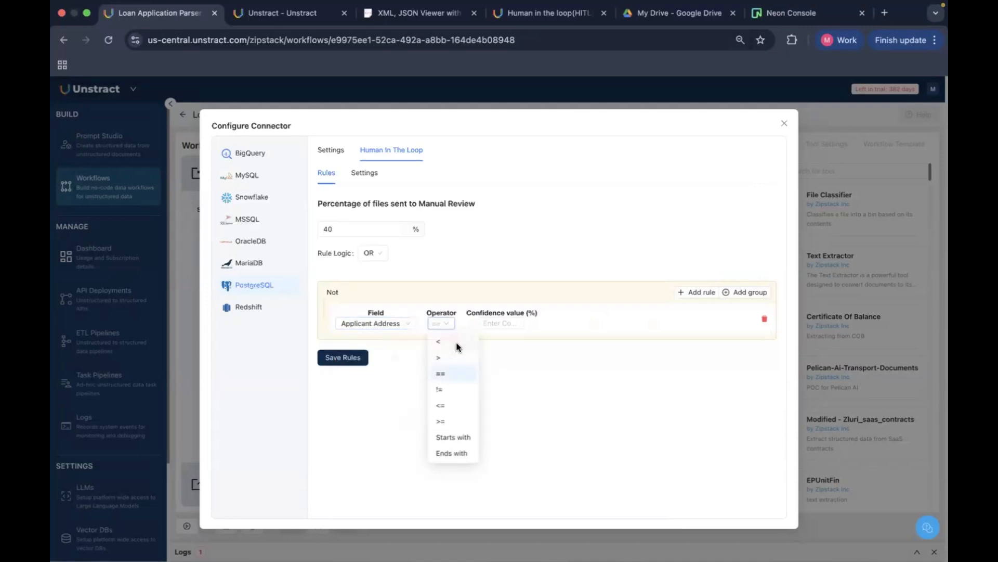
click(458, 346)
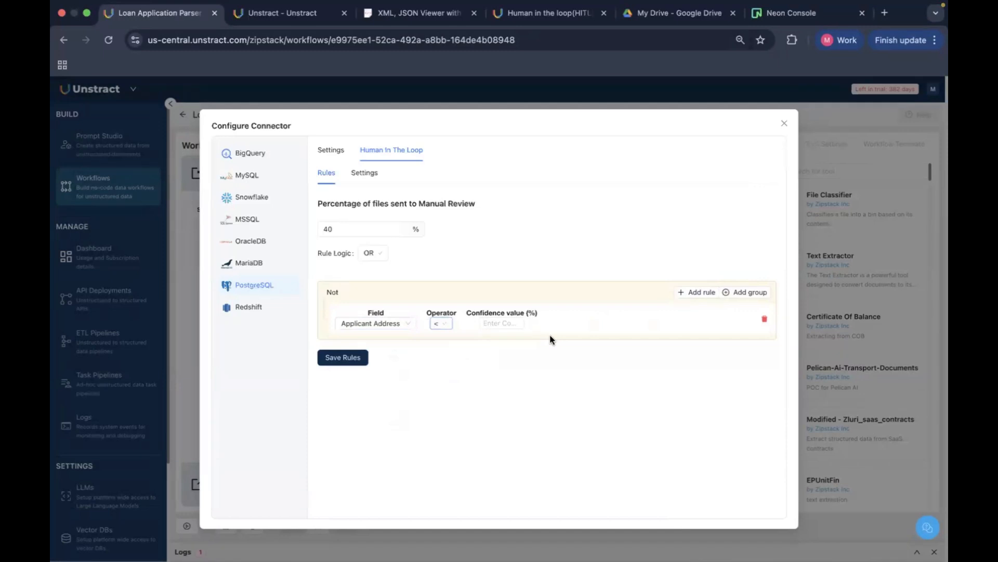
click(511, 322)
text(0.7)
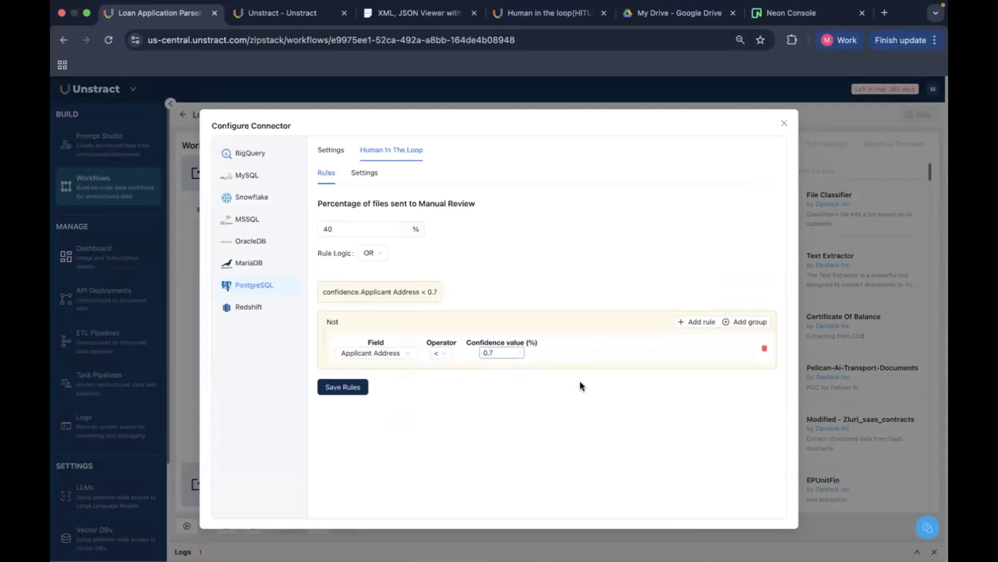
click(657, 385)
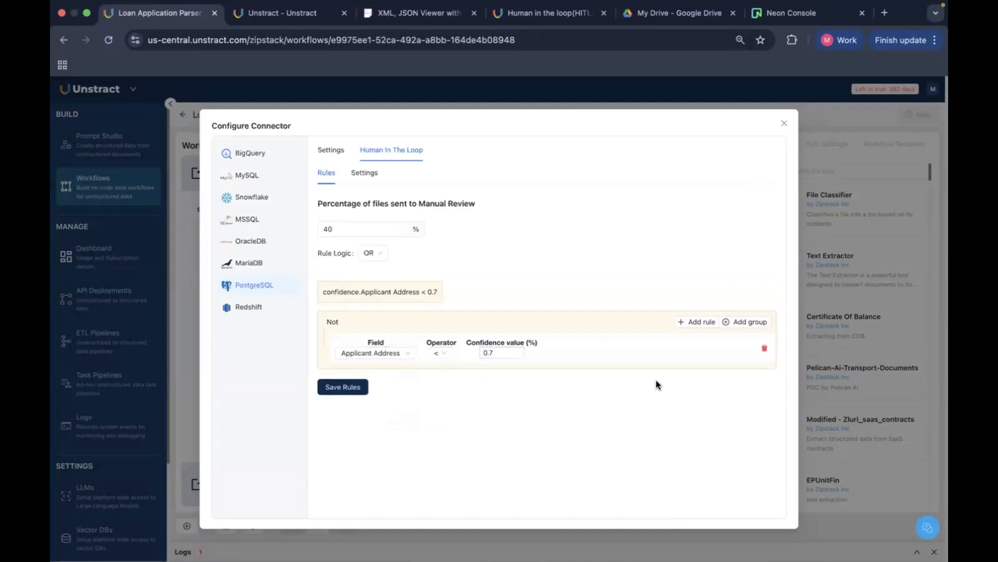
Add a second rule that filters by value where Employment Status == "Business Owner".
click(699, 322)
click(359, 386)
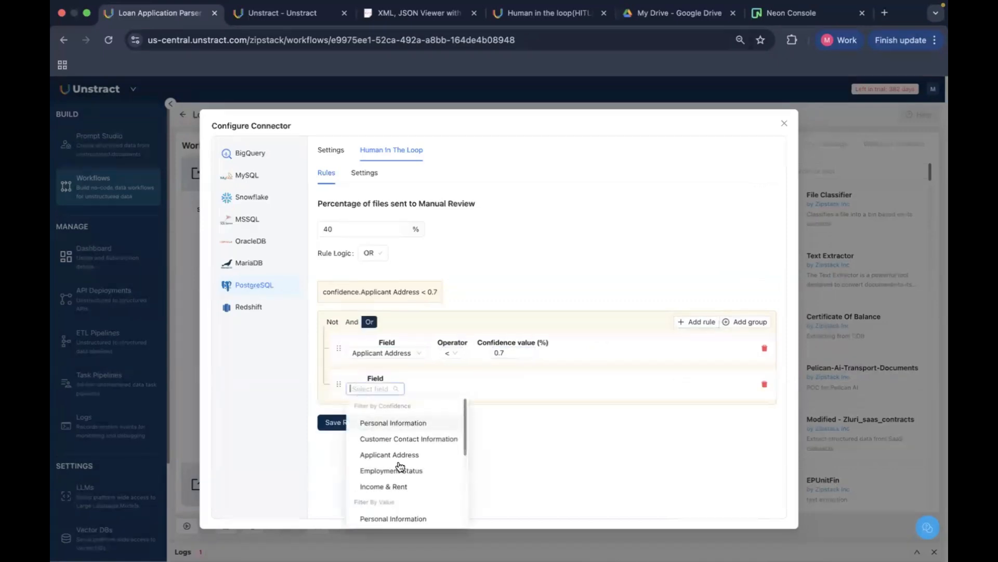
scroll(397, 466, down, 3)
scroll(411, 450, down, 1)
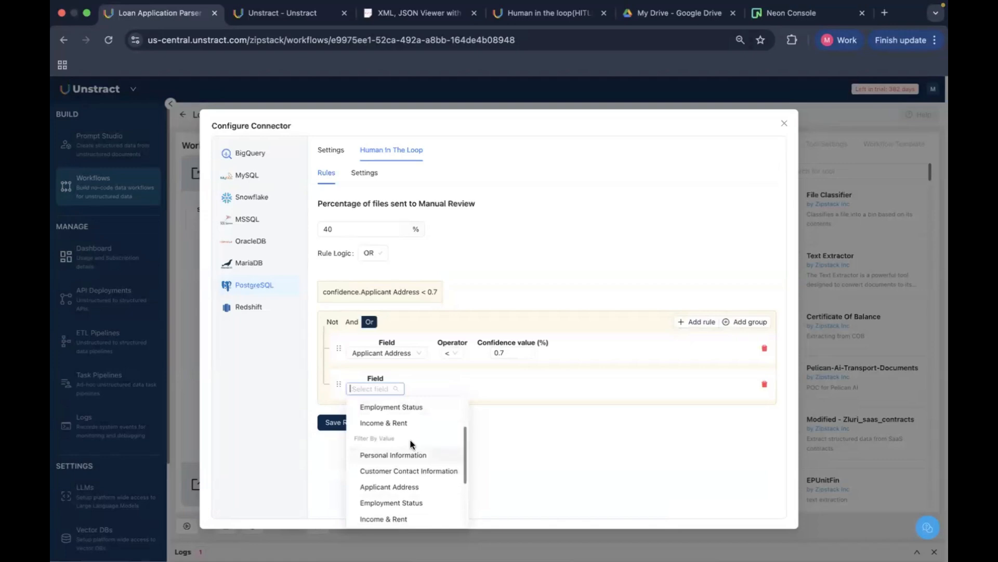
click(417, 464)
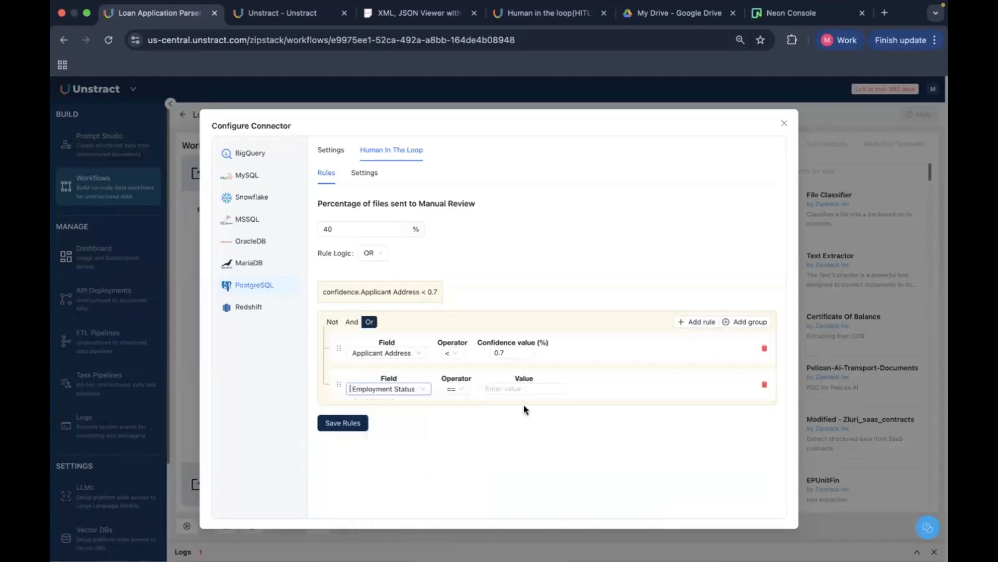
click(499, 390)
text(Bu)
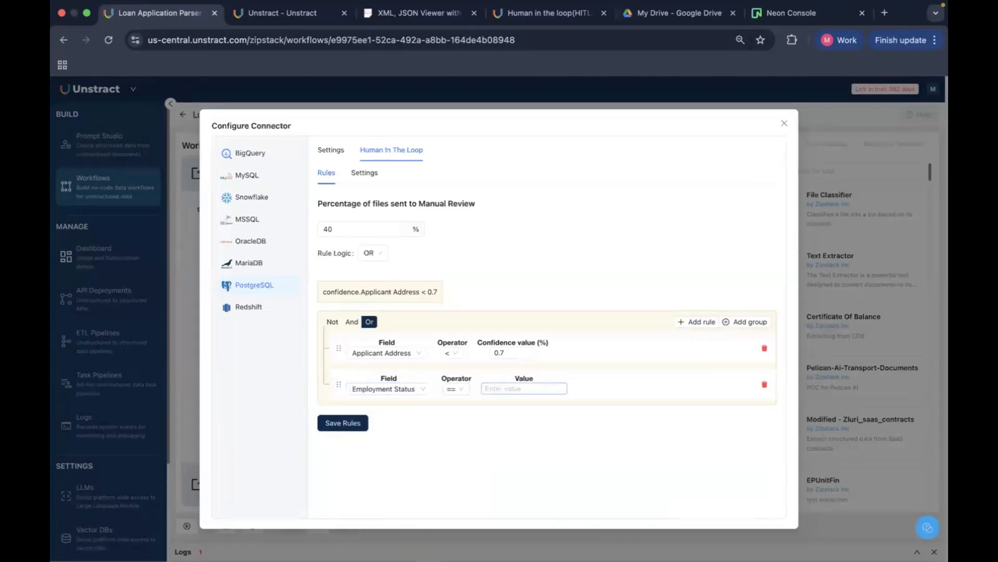
text(sine)
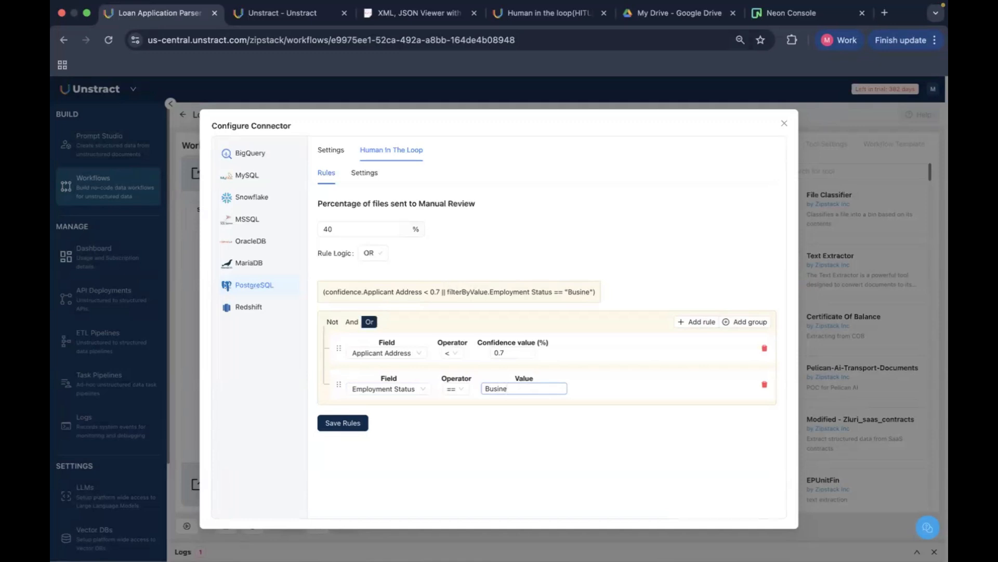
text(ss Owner)
click(589, 435)
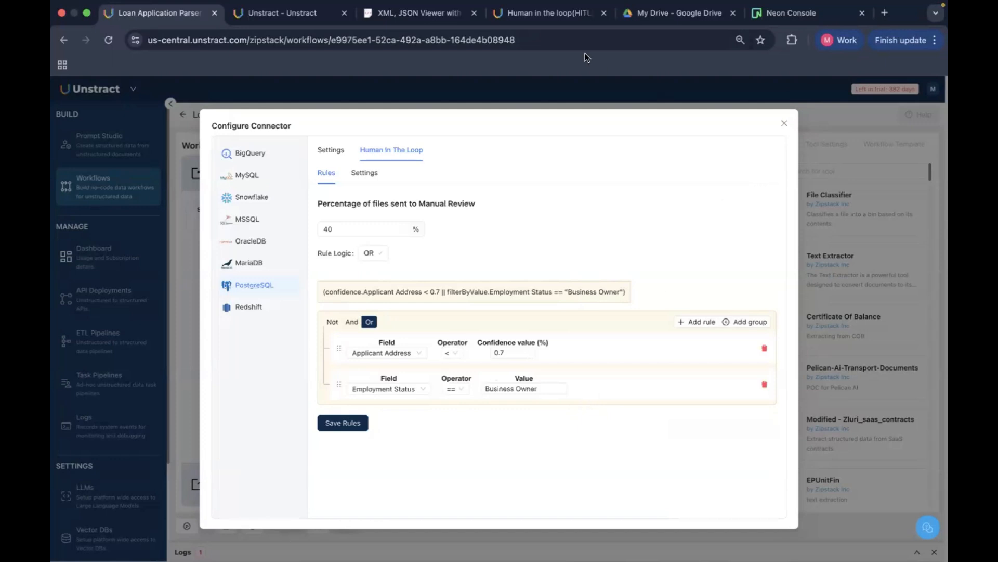
Switch to Google Drive, view loan-application (2) (7).pdf in the Loan_Application folder, and close the preview.
click(653, 14)
double_click(292, 387)
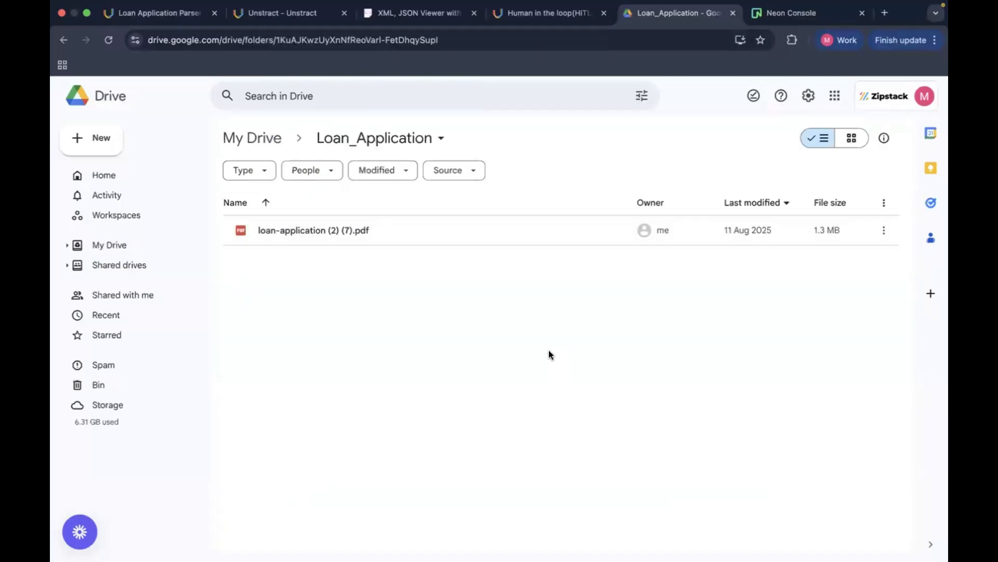
double_click(423, 228)
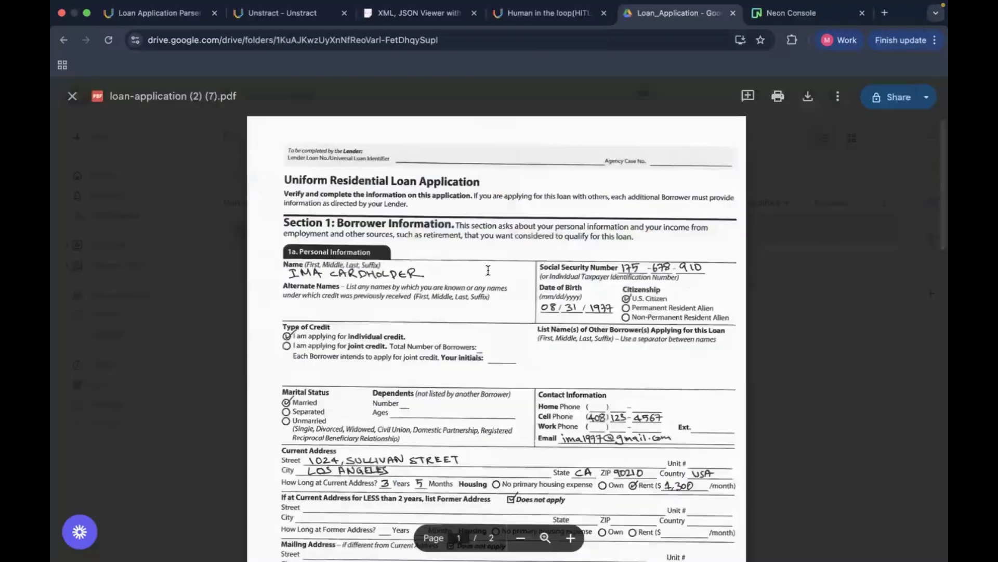
click(72, 96)
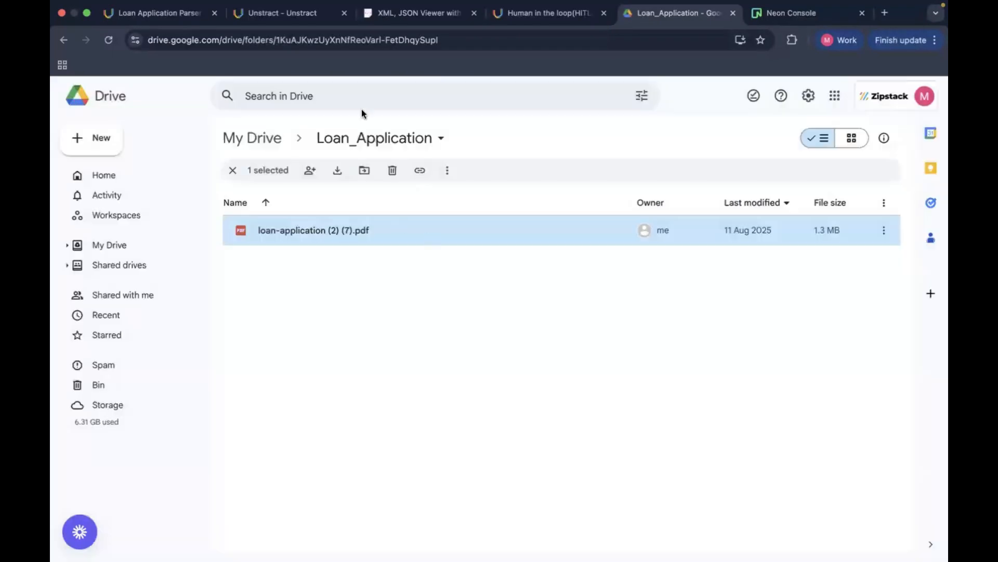
Switch back to the Unstract workflow and set the percentage of files sent to manual review to 100%.
click(164, 13)
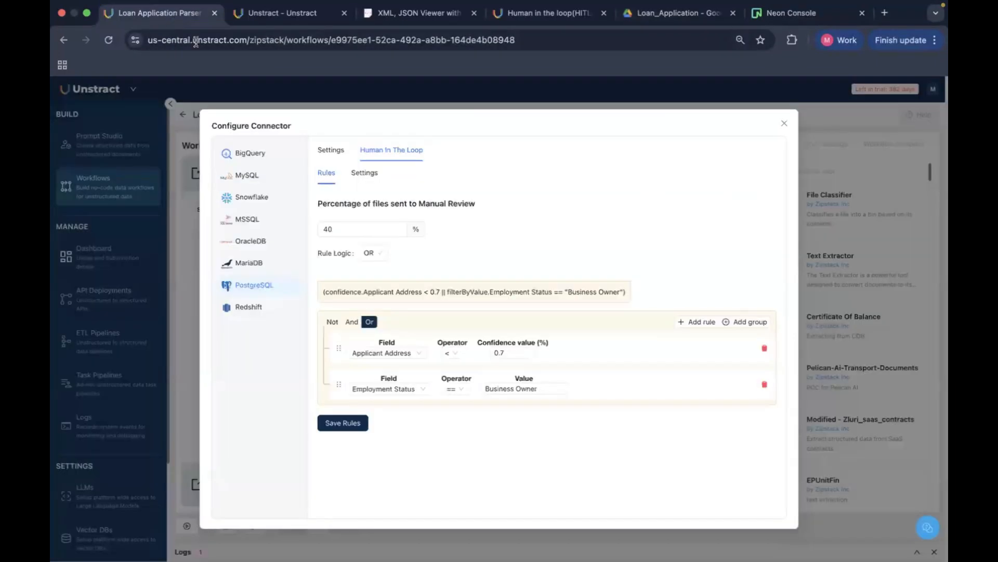
double_click(363, 228)
text(100)
click(505, 241)
In the Human In The Loop settings, choose Destination DB for results after approval, save the settings and dismiss the notification.
click(364, 173)
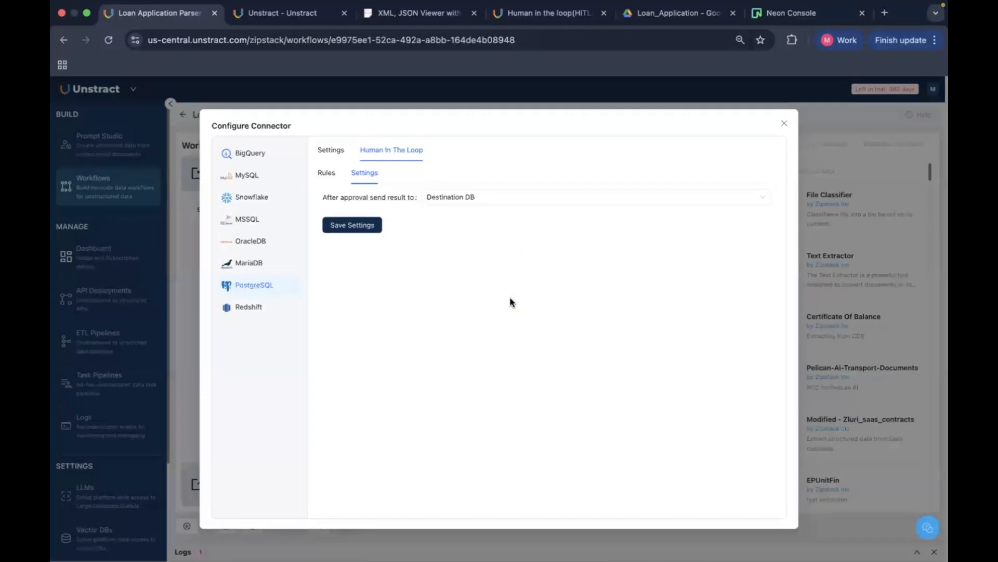
click(516, 203)
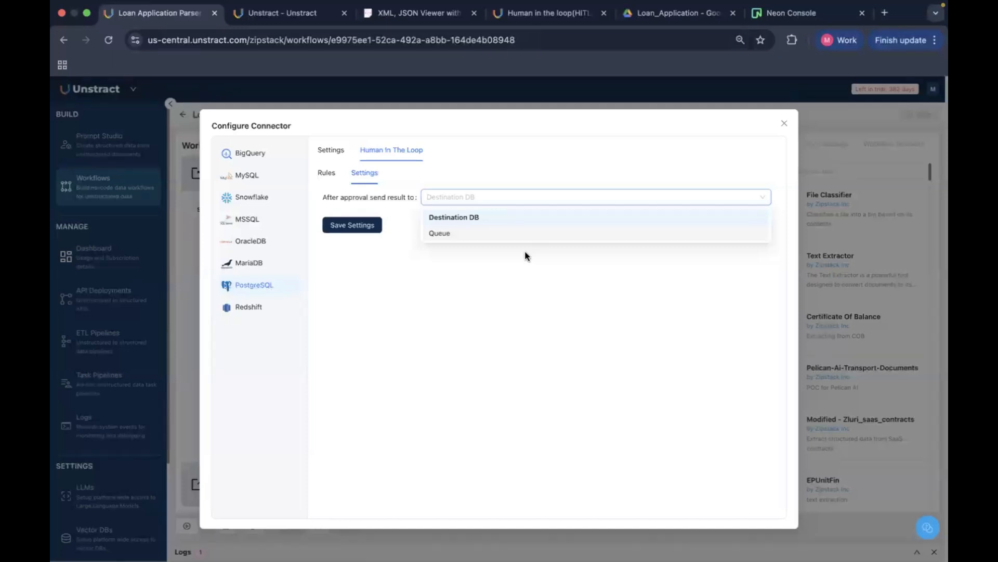
click(508, 221)
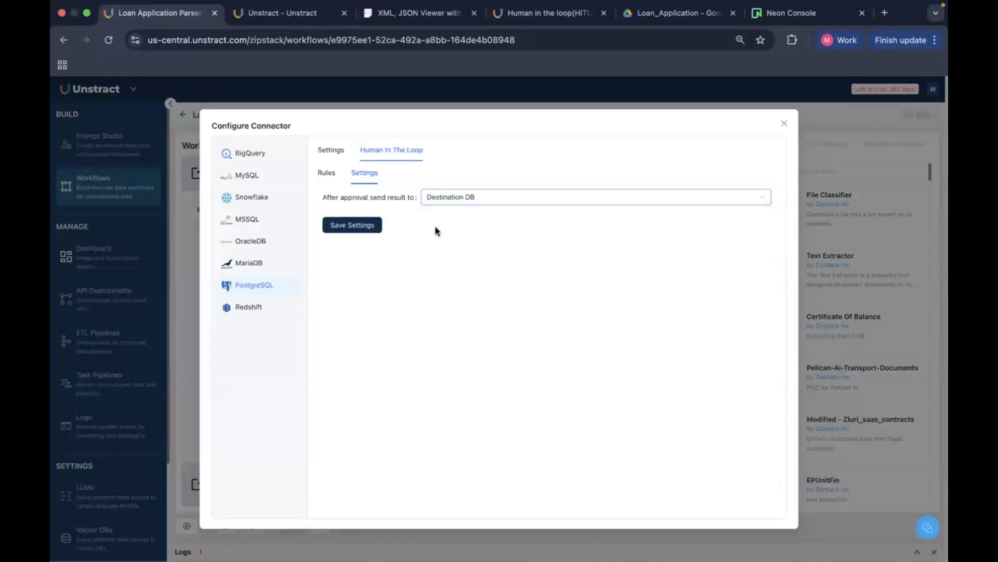
click(372, 226)
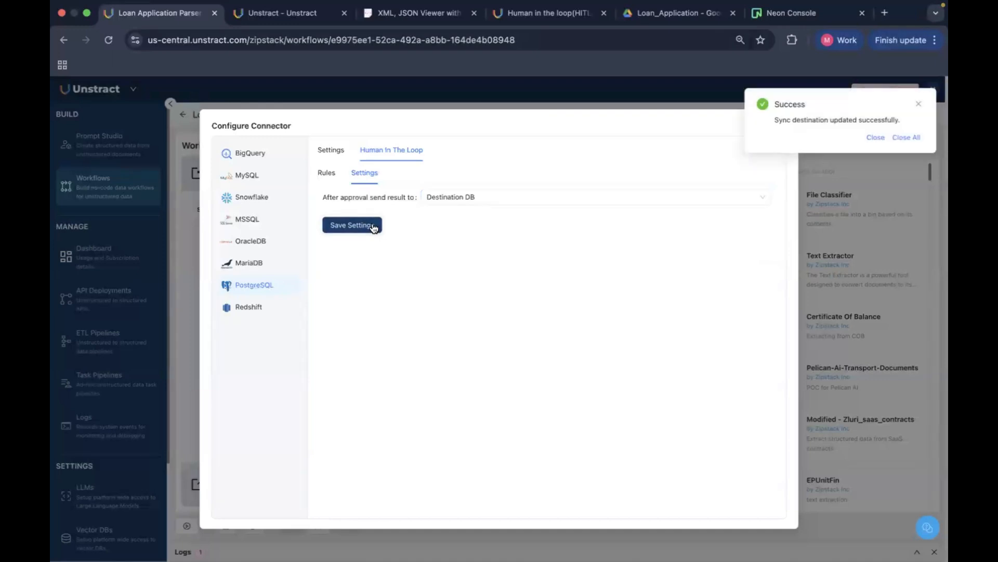
click(905, 137)
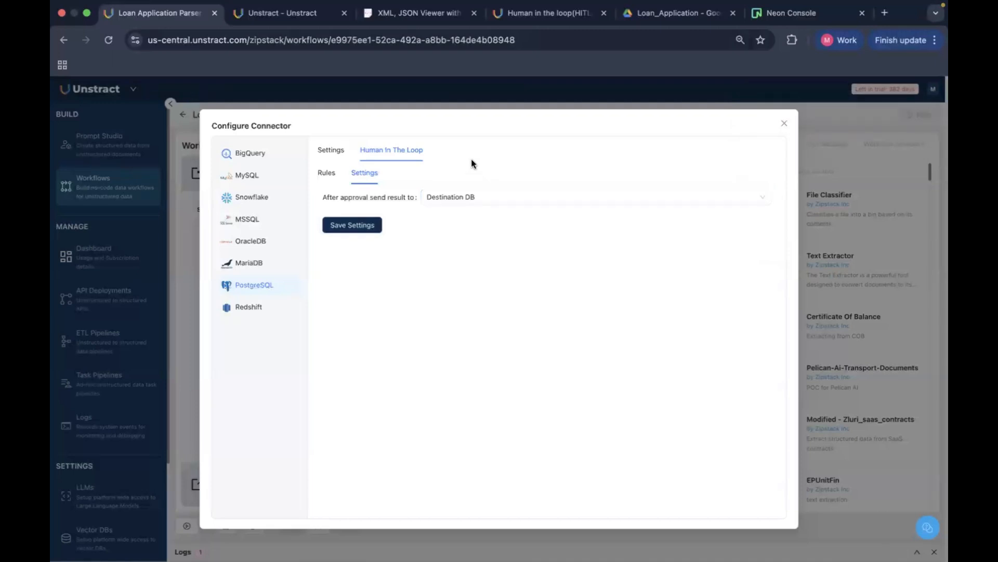
Save the Human In The Loop rules, dismiss the notification and close the connector configuration.
click(327, 173)
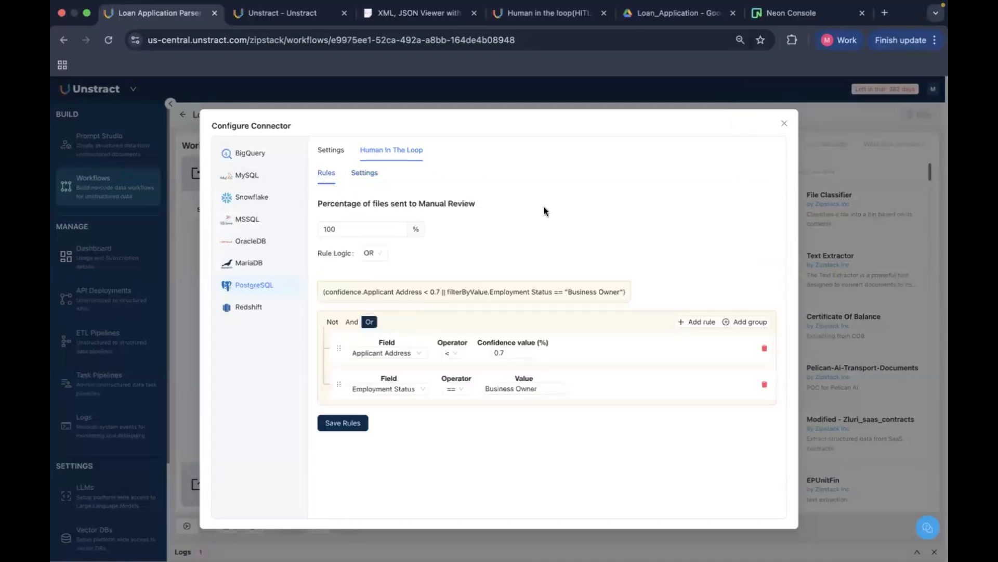
click(353, 423)
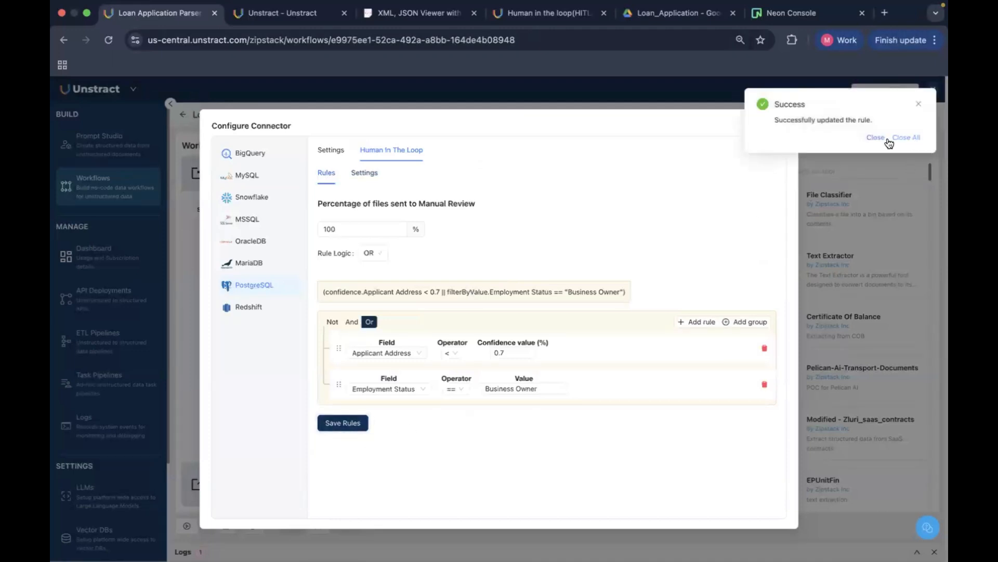
click(887, 140)
click(784, 126)
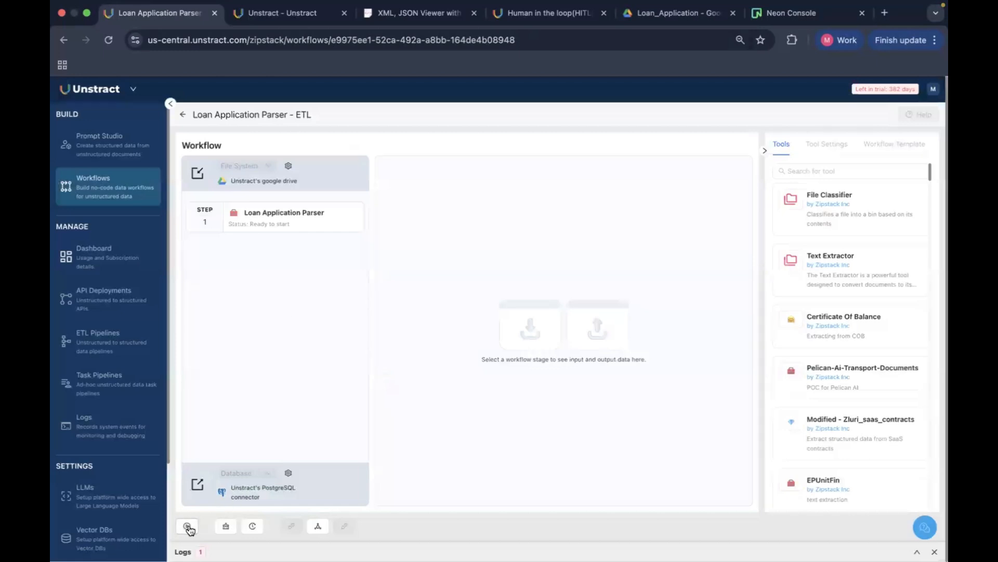
Clear the workflow's processed file history and run the workflow.
click(254, 527)
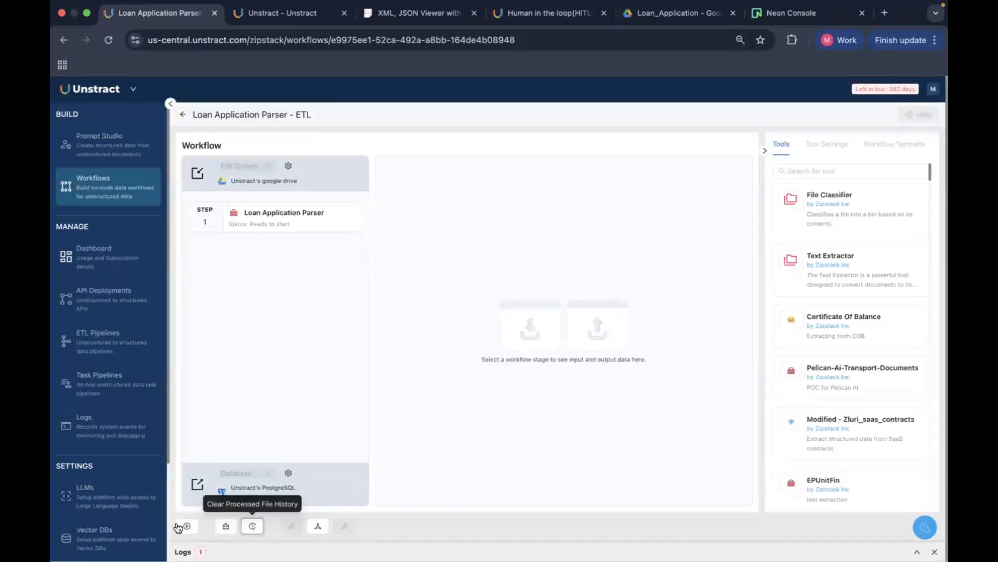
click(188, 527)
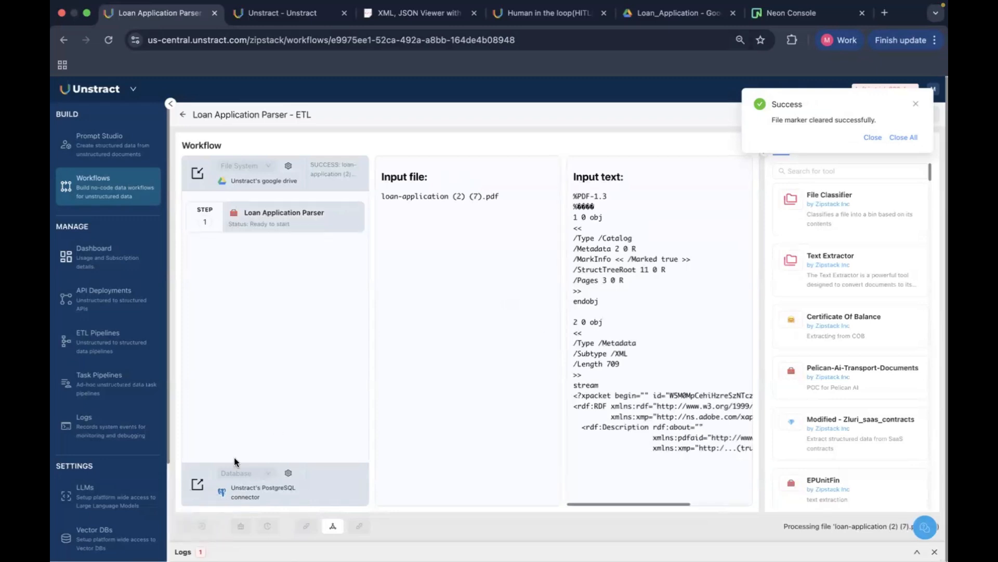
Review the Loan Application Parser ETL pipeline's deployment details and cron schedule, then close them without changes.
click(125, 341)
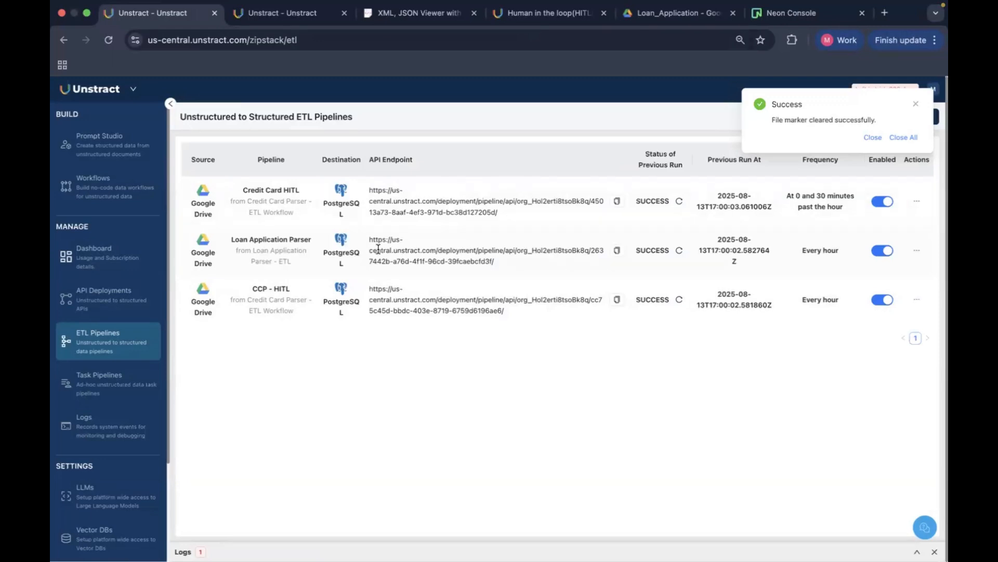
click(917, 251)
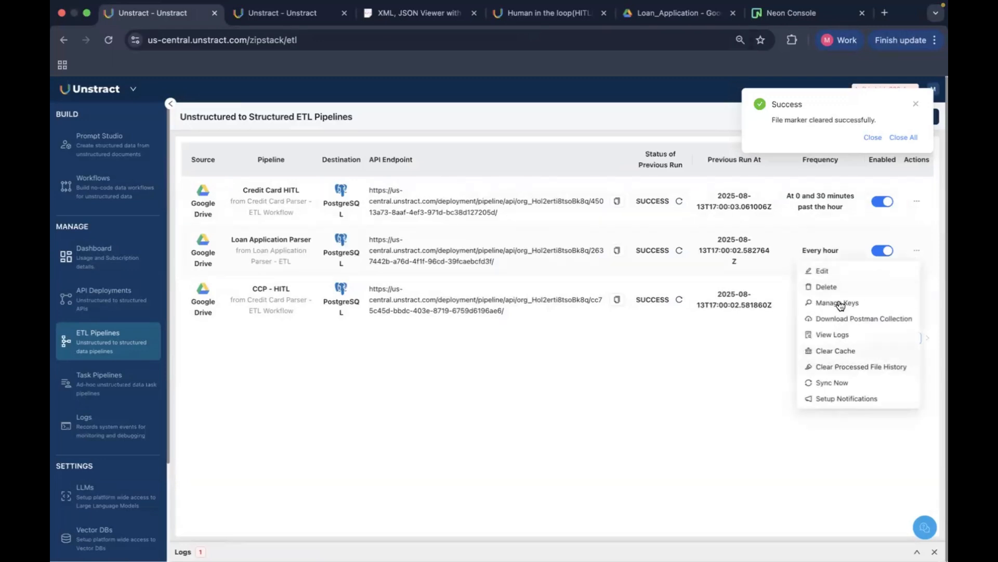
click(826, 272)
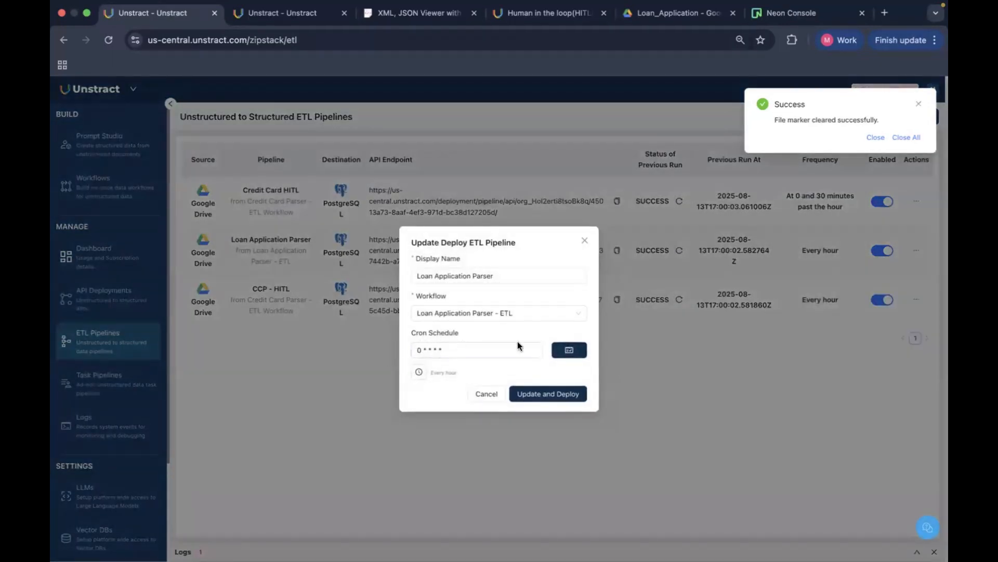
click(558, 355)
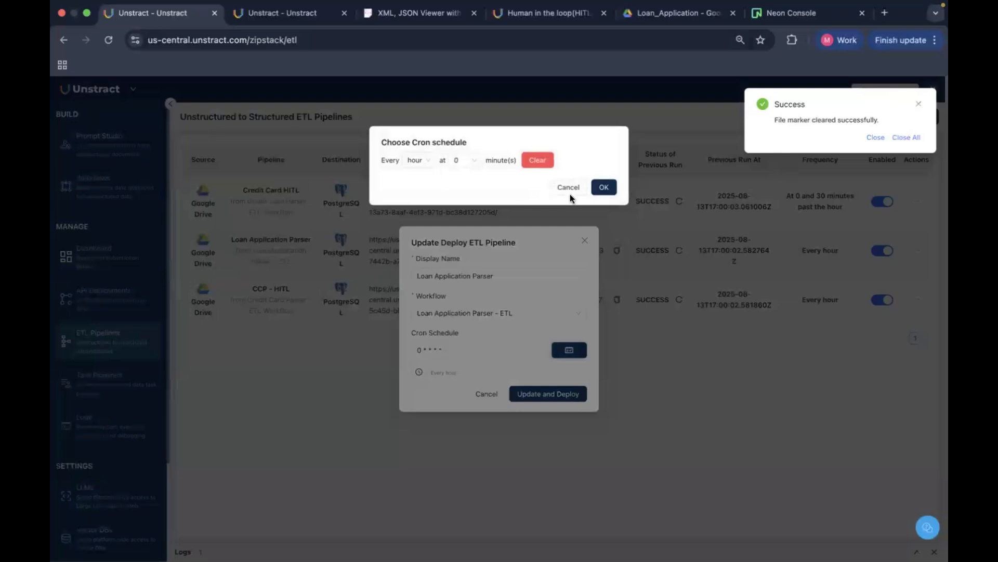
click(607, 188)
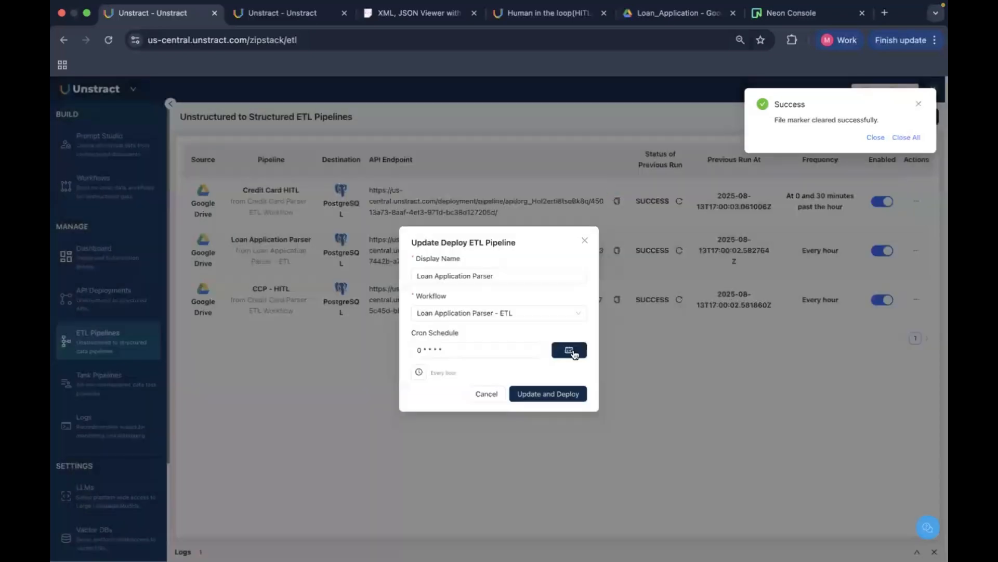
click(584, 239)
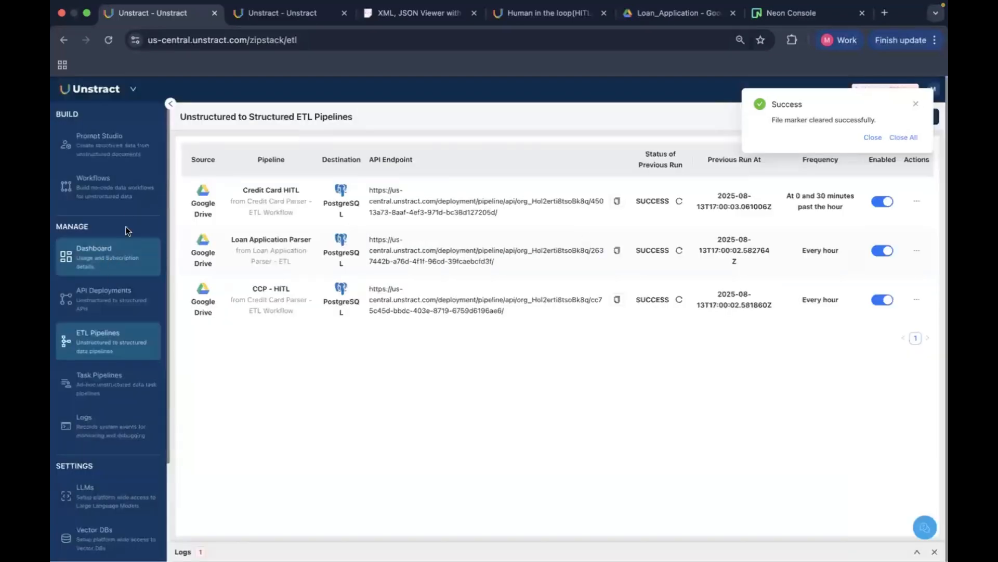
Reopen the Loan Application Parser - ETL workflow and examine the loaded tool's prompt settings and the run result.
click(109, 200)
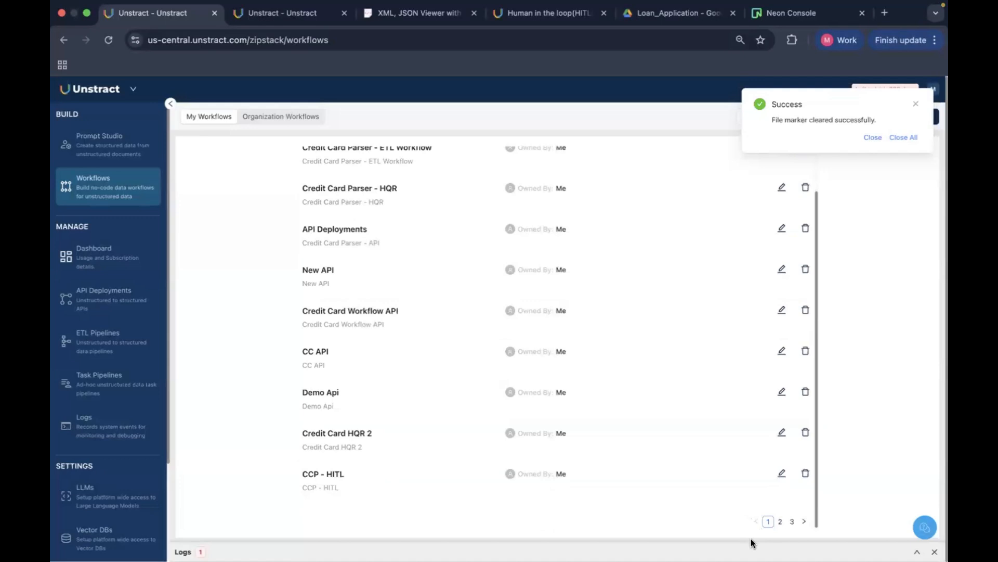
click(780, 522)
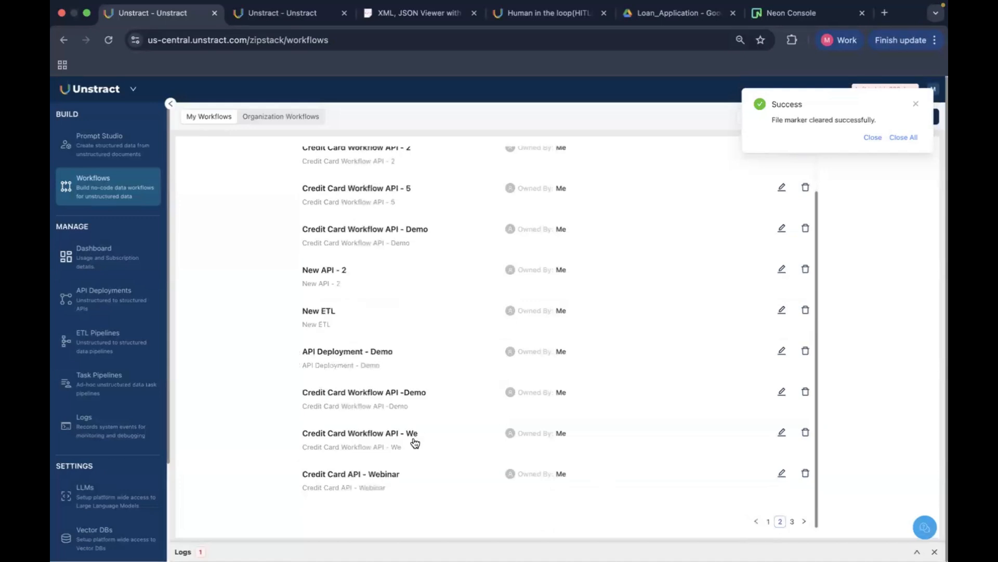
click(792, 521)
click(382, 365)
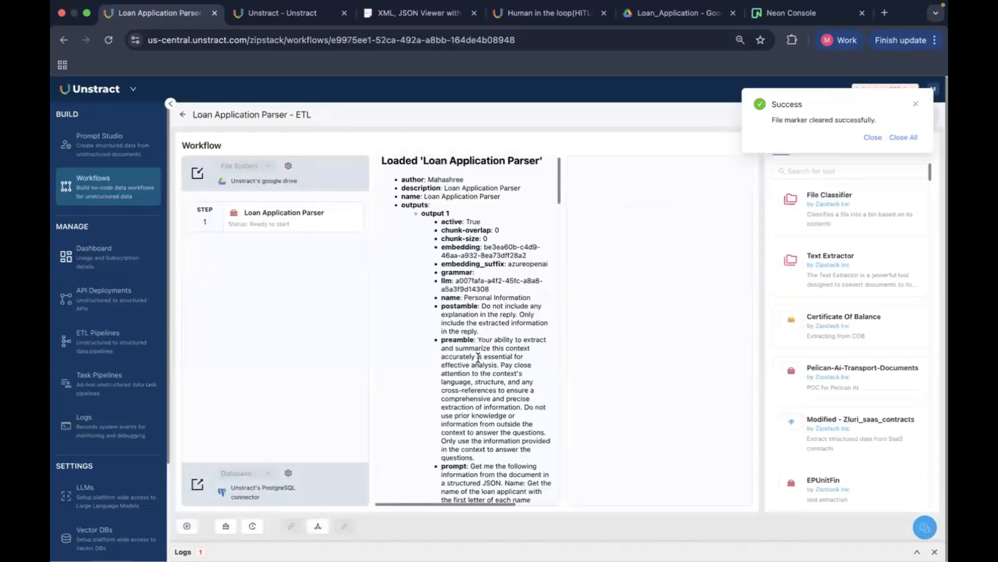
scroll(477, 356, down, 3)
scroll(477, 358, down, 5)
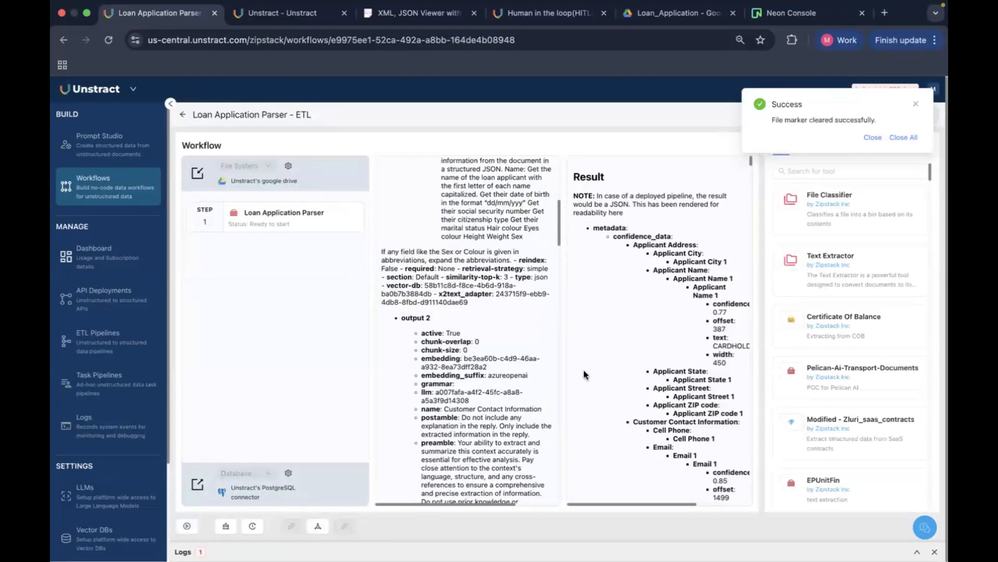
scroll(706, 380, right, 2)
scroll(706, 380, left, 2)
key(ctrl+Up)
click(514, 57)
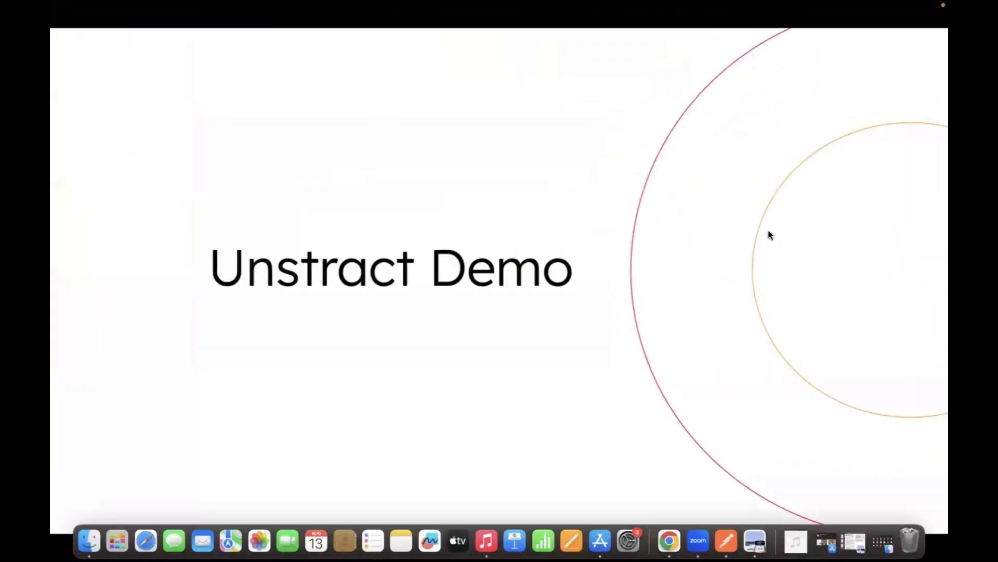
click(939, 342)
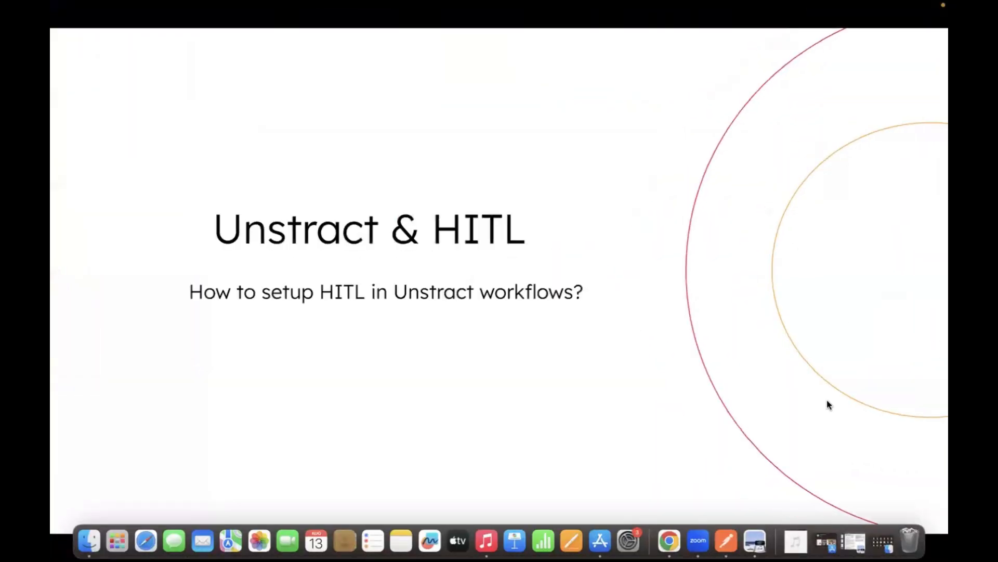
click(880, 359)
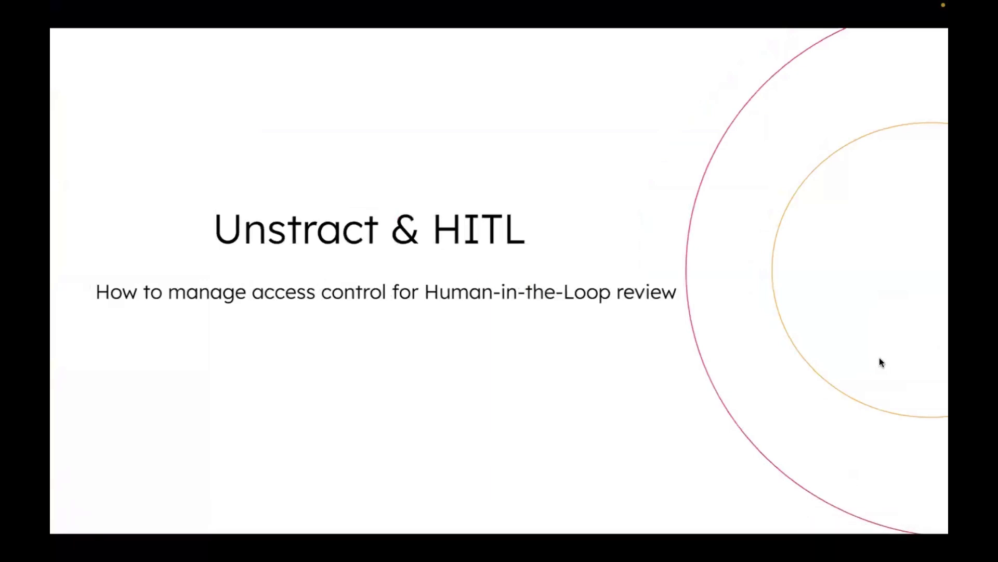
click(880, 358)
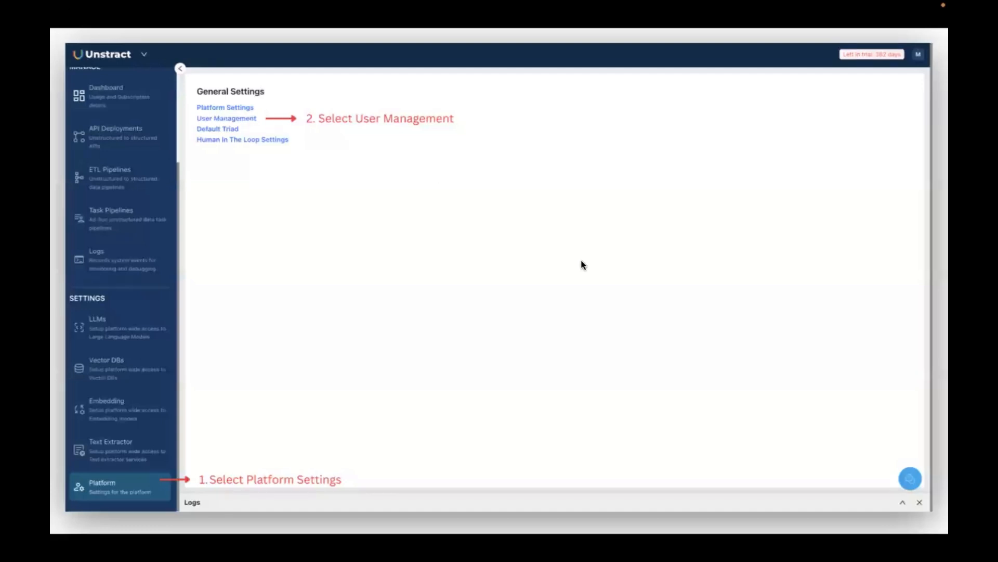
key(Right)
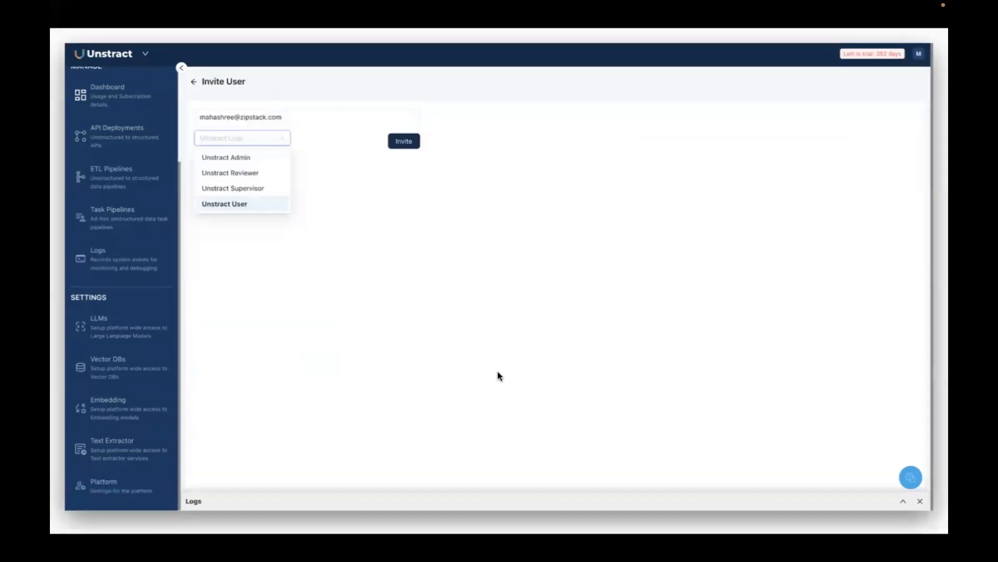
key(ctrl+Up)
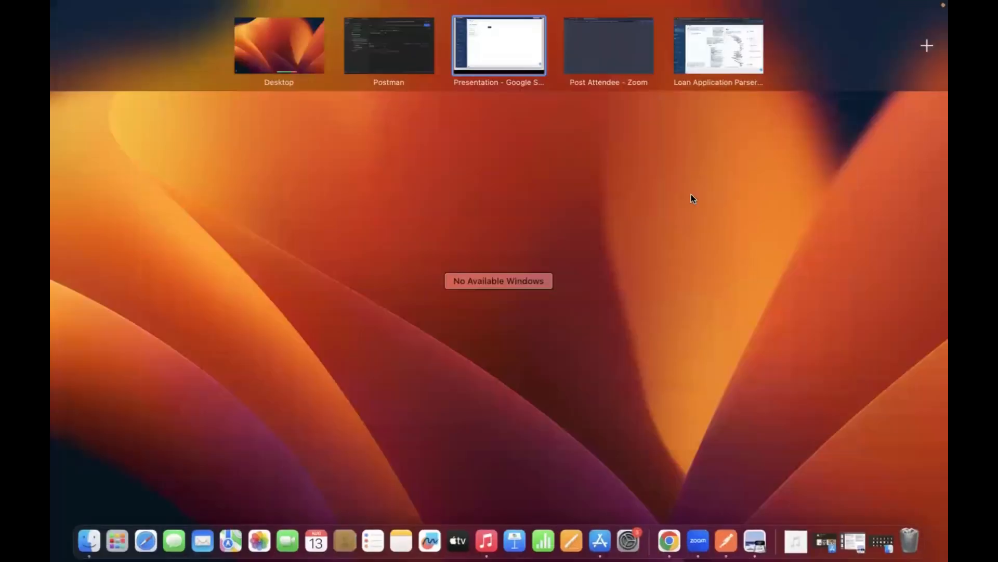
click(737, 55)
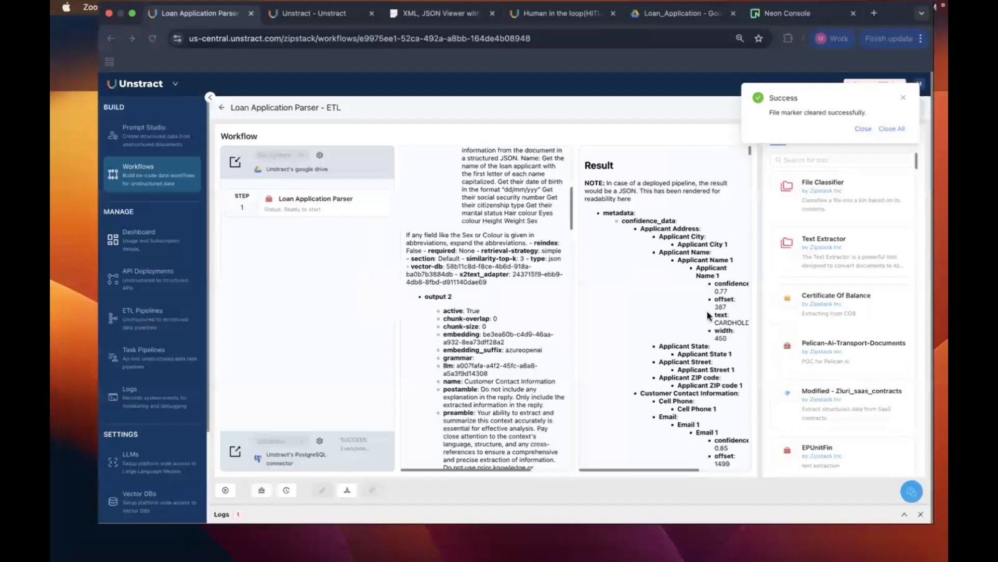
scroll(630, 364, right, 2)
scroll(630, 364, right, 1)
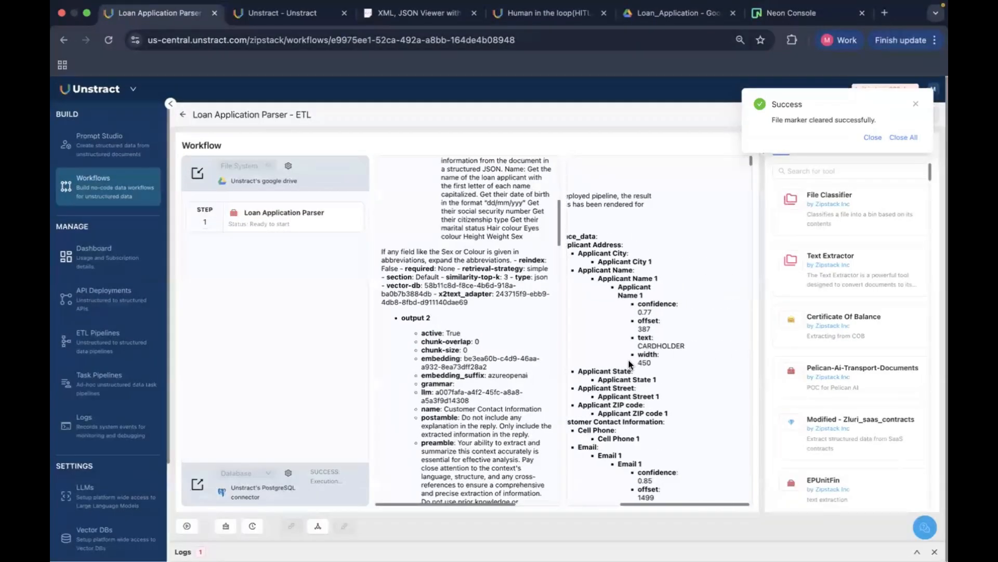
scroll(639, 356, left, 4)
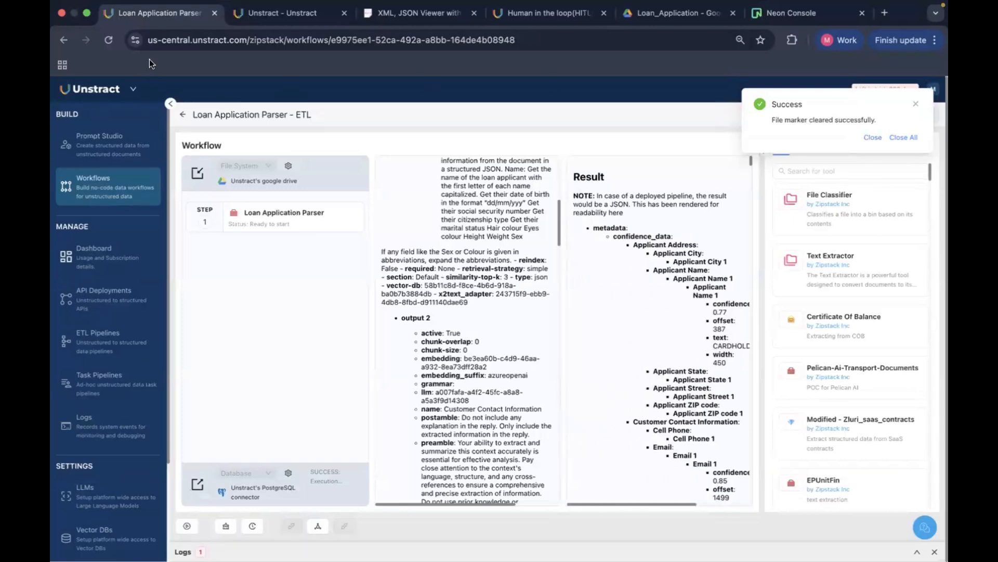
Dismiss all notifications and open the Human In The Loop Review page.
click(897, 139)
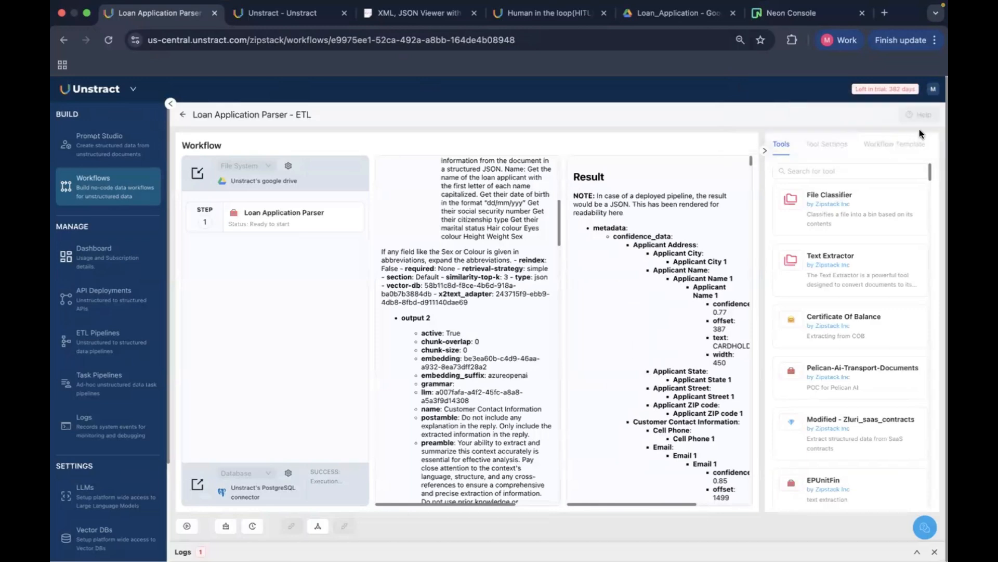
click(933, 91)
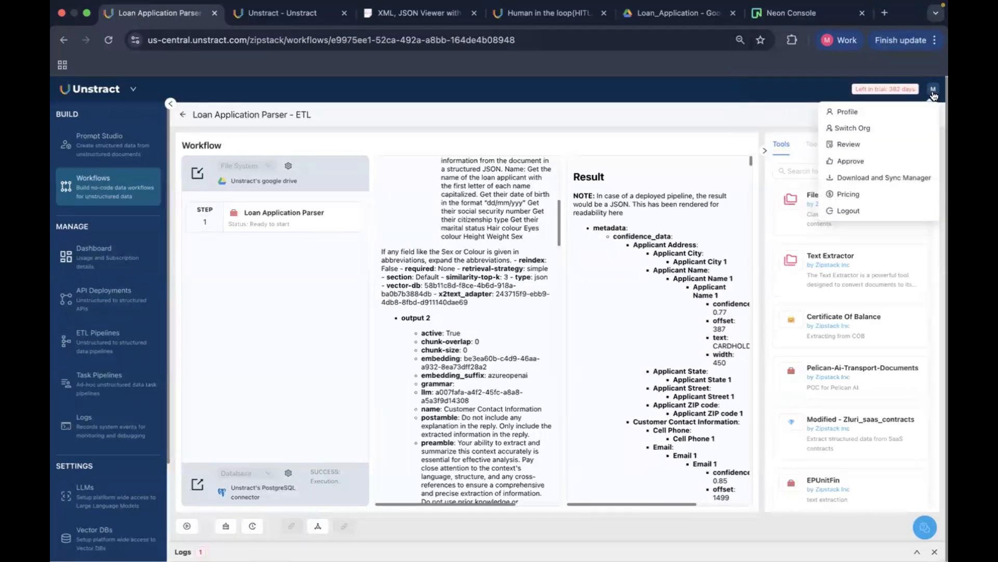
click(855, 145)
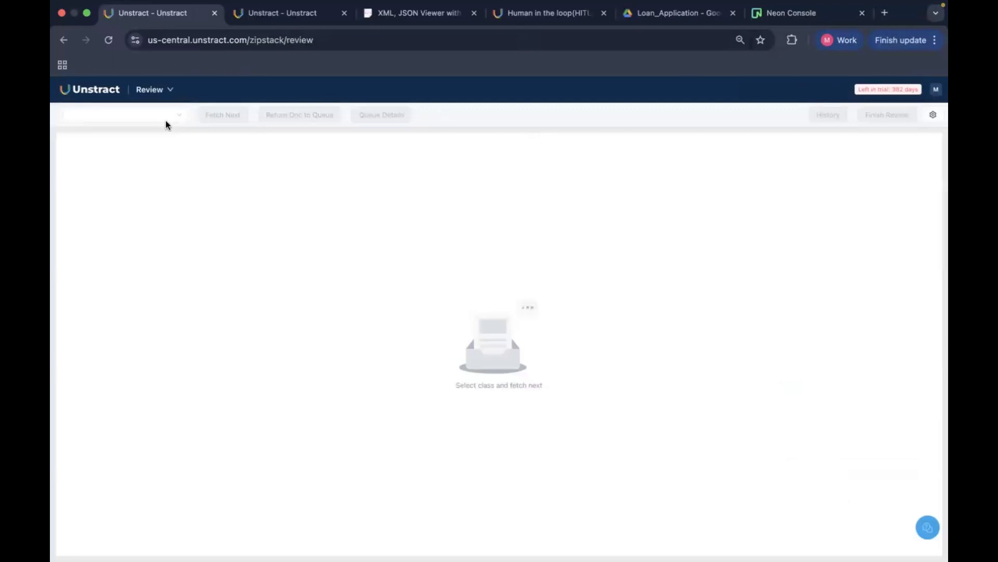
Select the Loan Application Parser - ETL document class and fetch its next document for review.
click(120, 118)
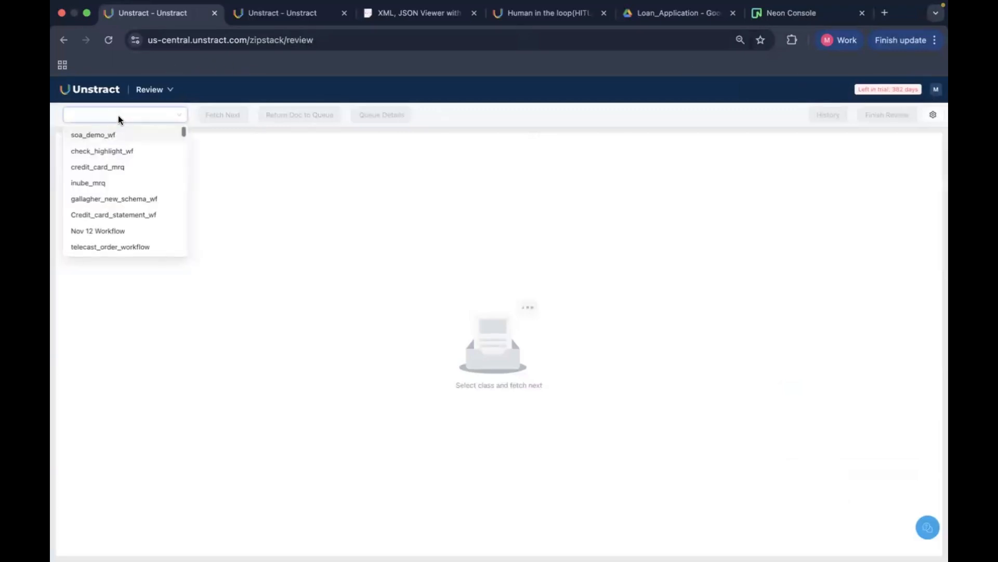
scroll(136, 195, down, 2)
scroll(136, 195, down, 5)
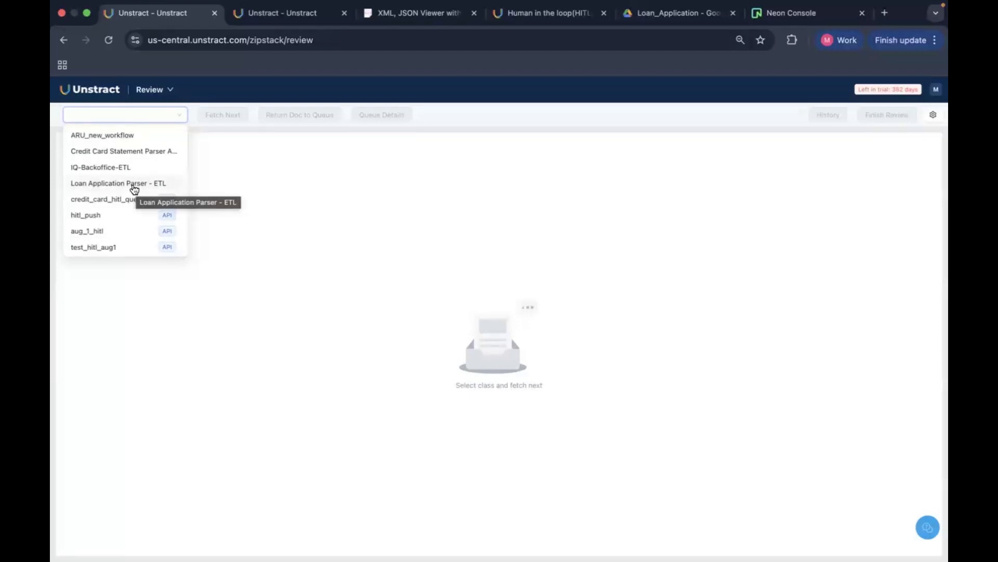
click(134, 189)
click(234, 119)
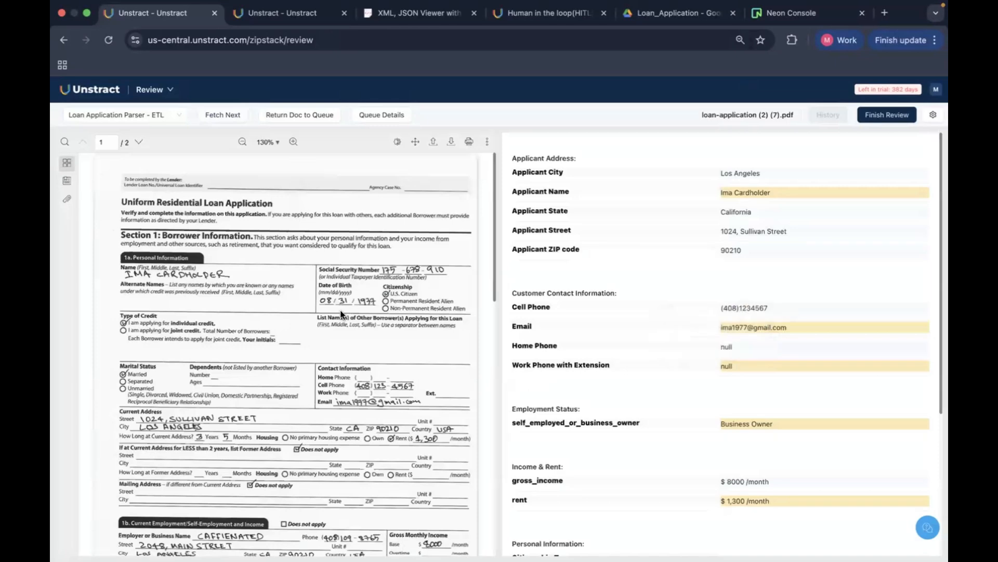
Compare the loan application PDF with its extracted fields and check the confidence scores of the highlighted low-confidence values.
scroll(340, 311, down, 12)
scroll(341, 311, up, 12)
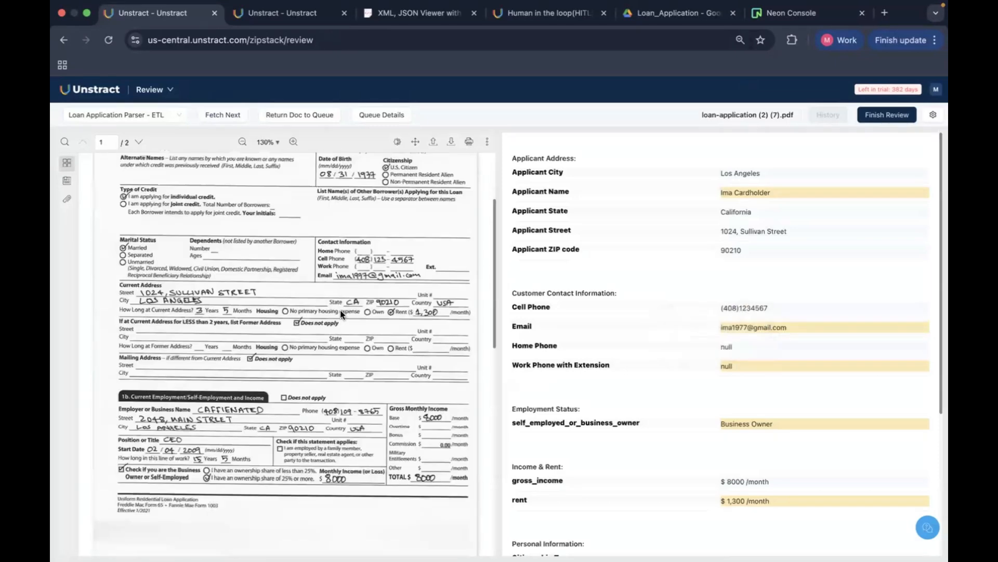
scroll(680, 277, down, 5)
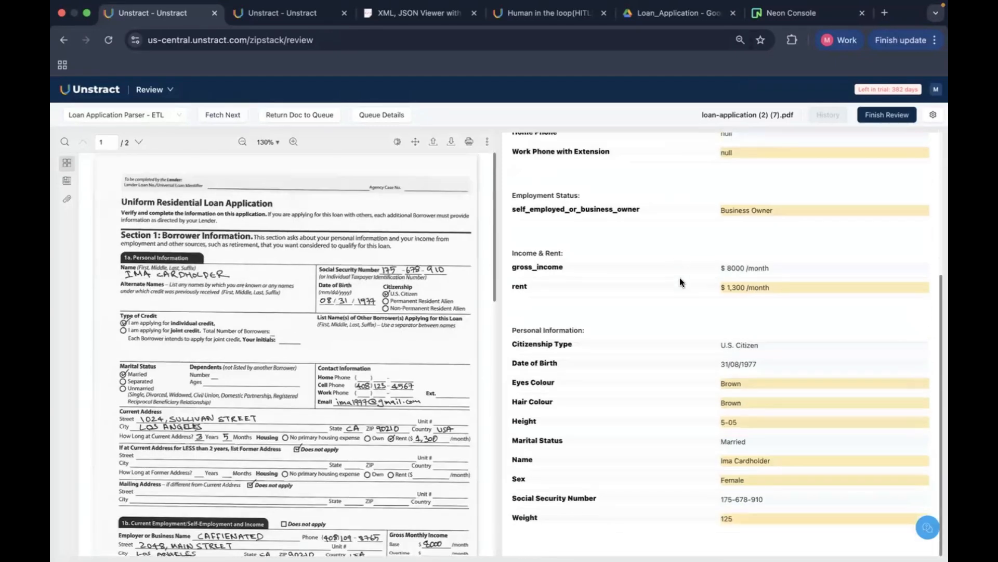
scroll(681, 283, up, 5)
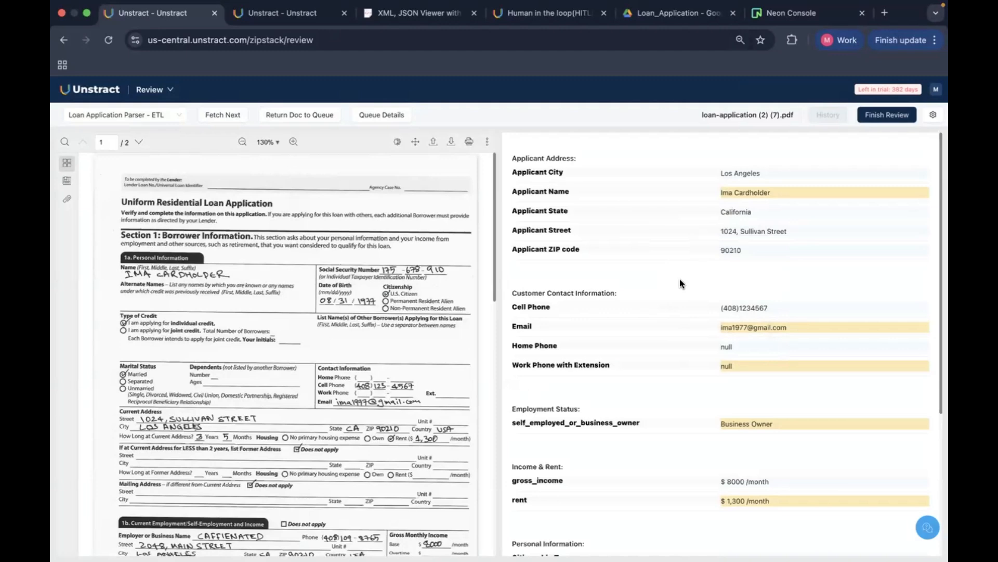
mouse_move(798, 197)
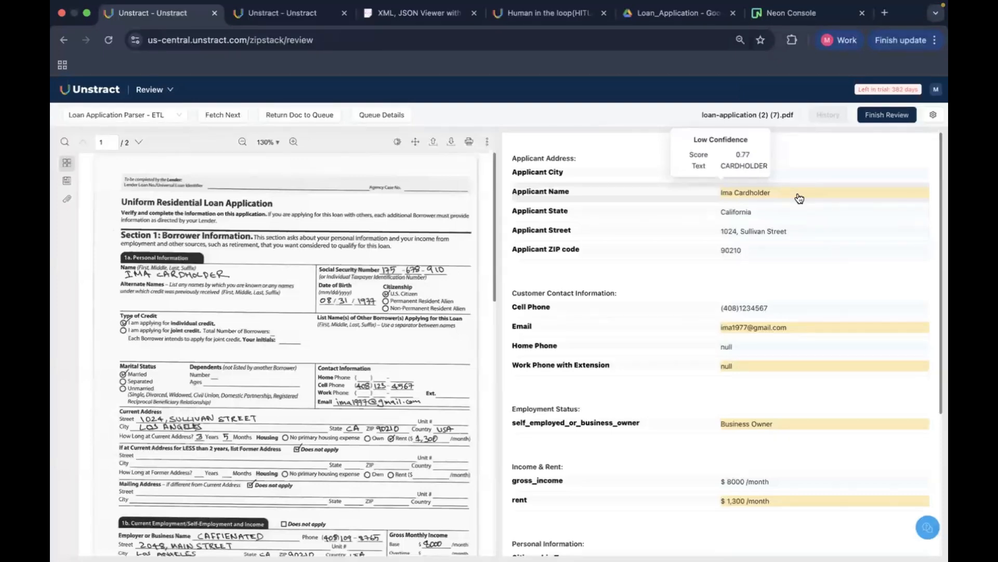
scroll(798, 337, down, 3)
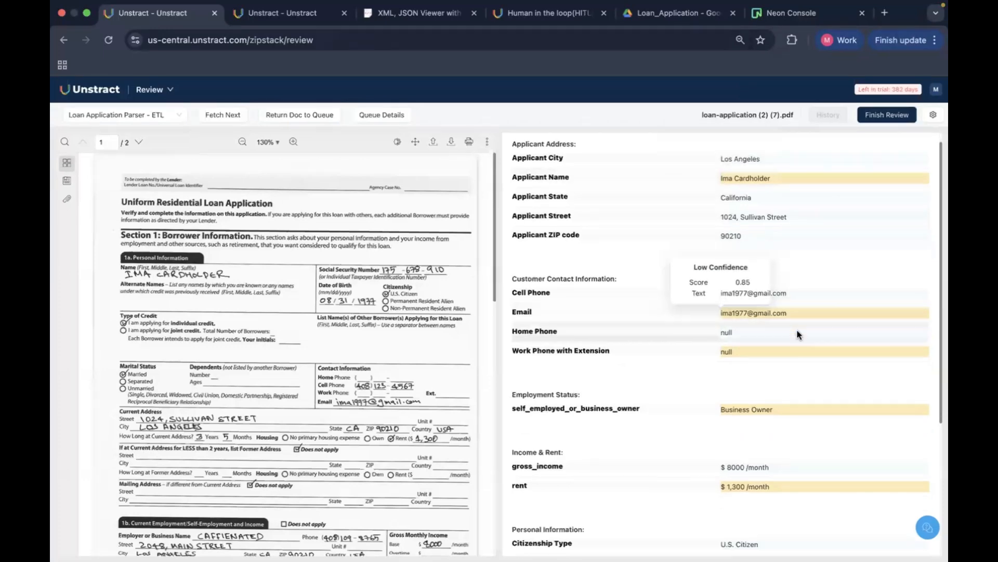
scroll(860, 381, down, 4)
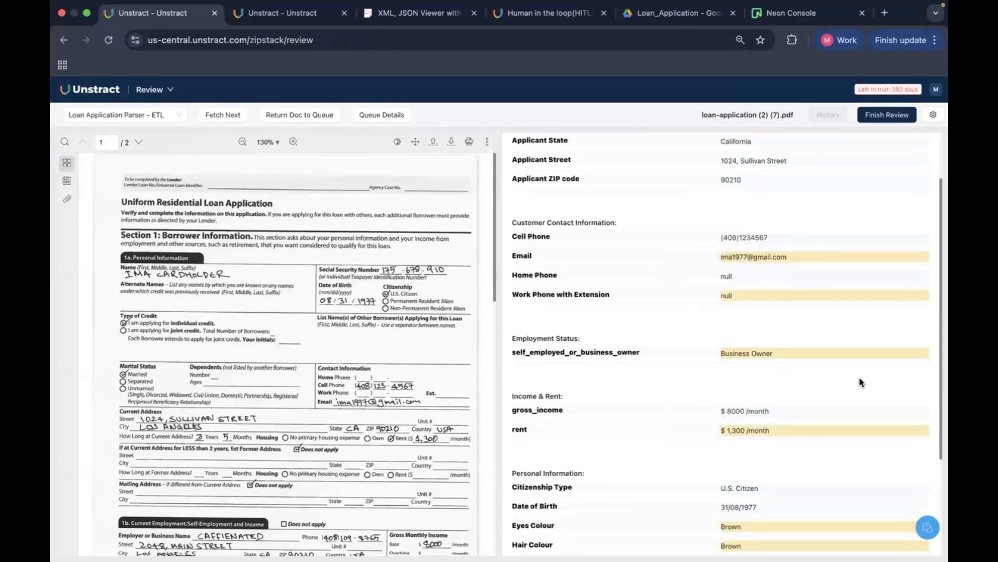
scroll(860, 382, down, 2)
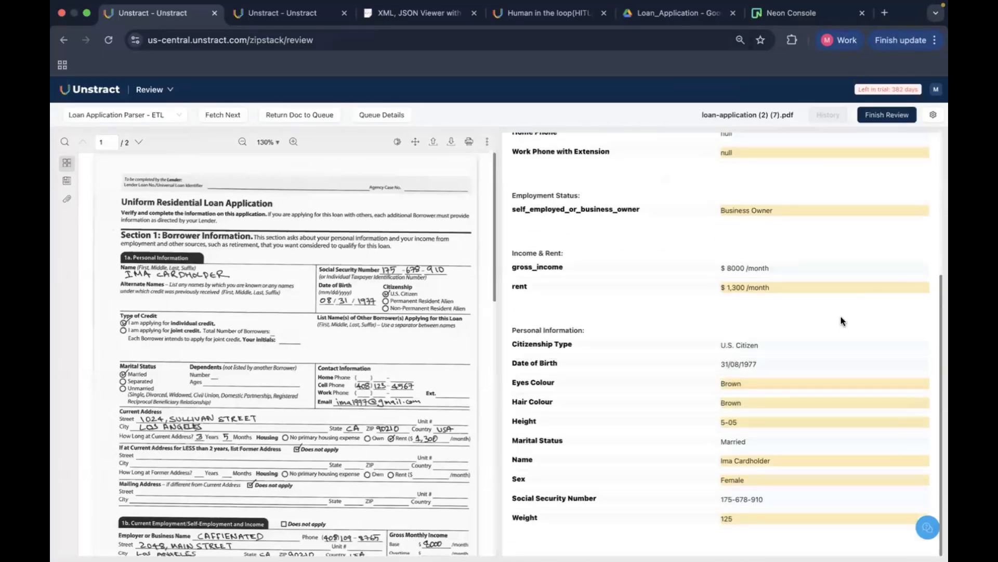
scroll(843, 321, up, 9)
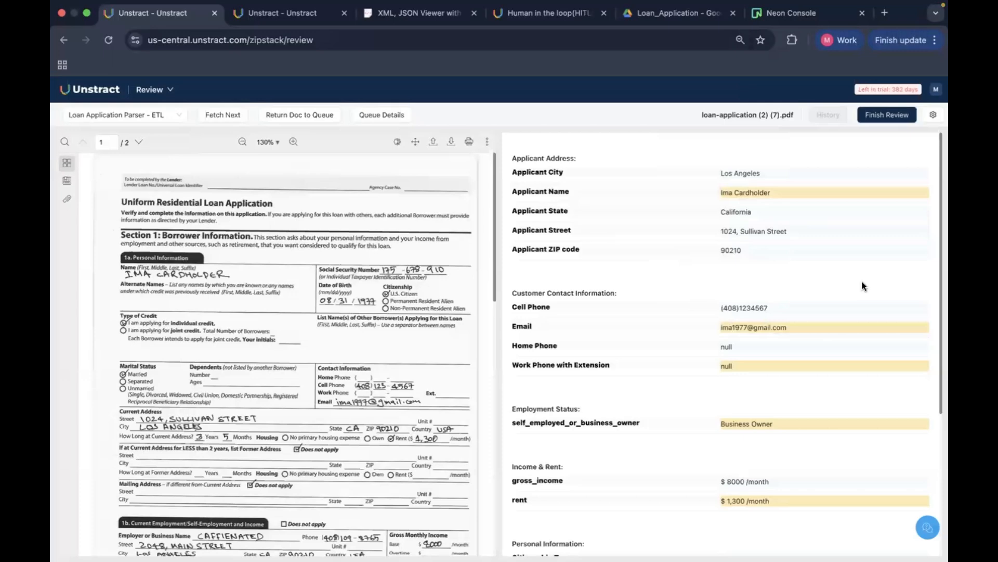
Locate the extracted Applicant Name and Cell Phone values in the source document, checking the name's confidence details.
click(780, 195)
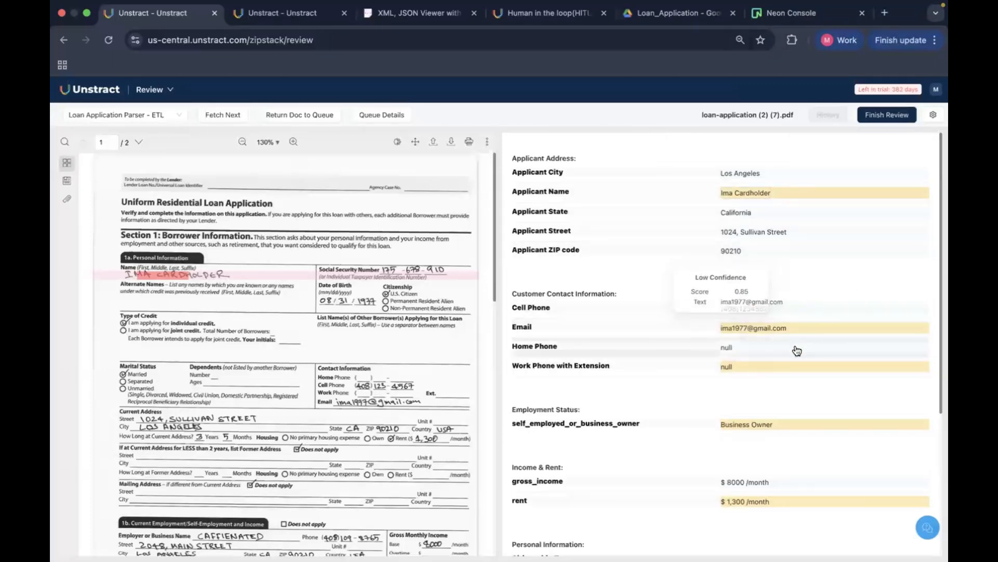
click(780, 309)
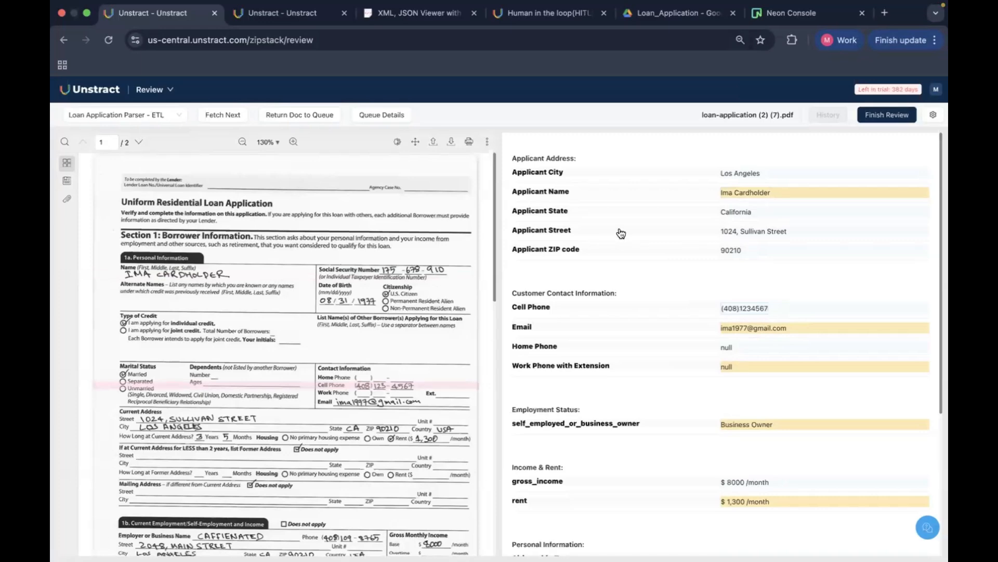
mouse_move(823, 194)
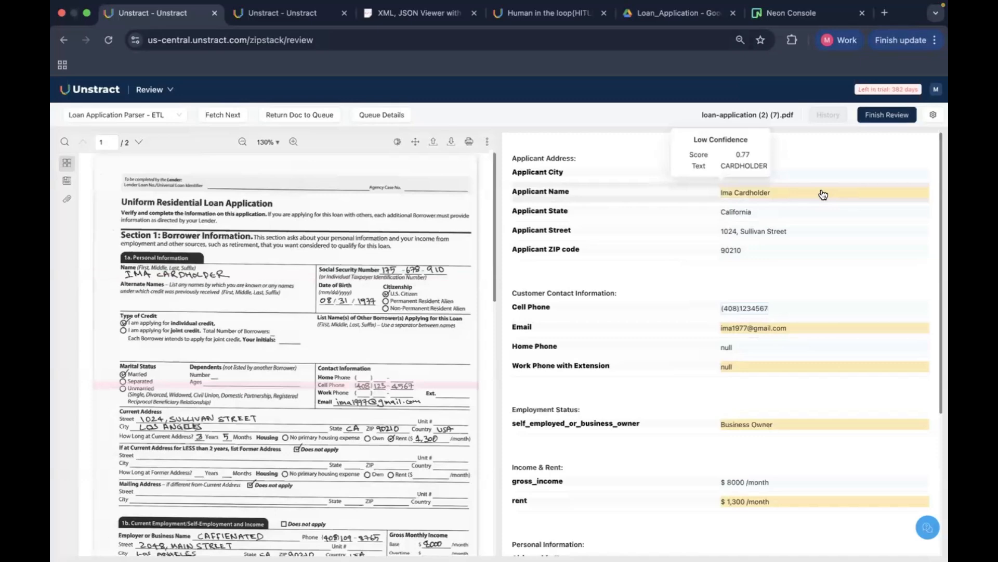
click(733, 194)
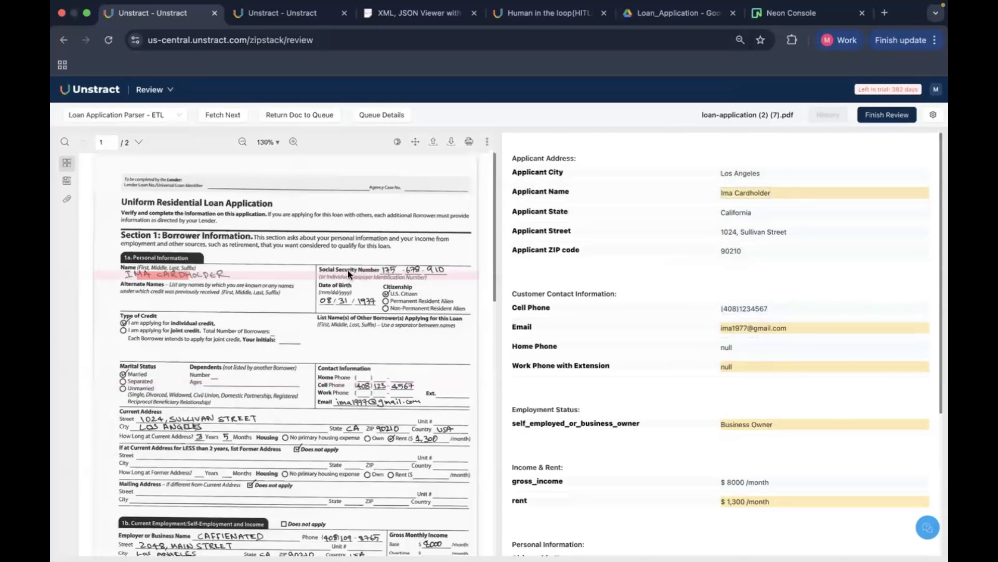
Replace the surname in the Applicant Name value, save the edit and dismiss the notification.
double_click(745, 193)
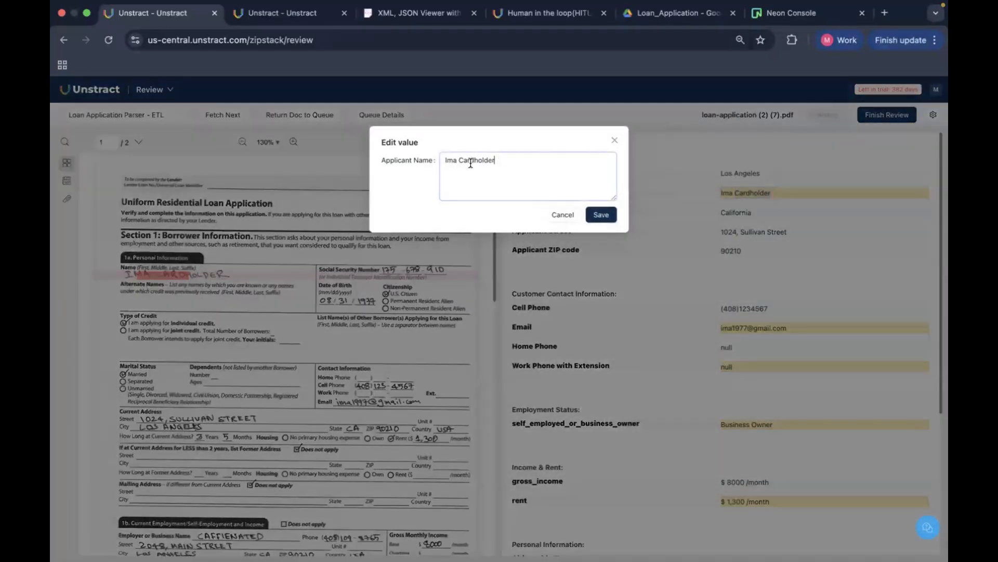
drag(495, 160, 459, 161)
text(Smith)
click(601, 215)
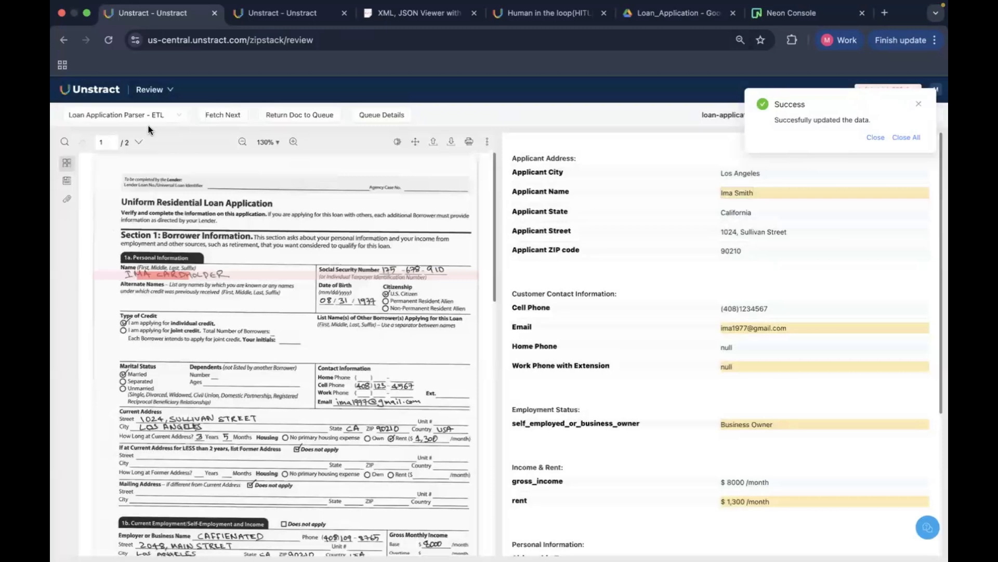
click(912, 139)
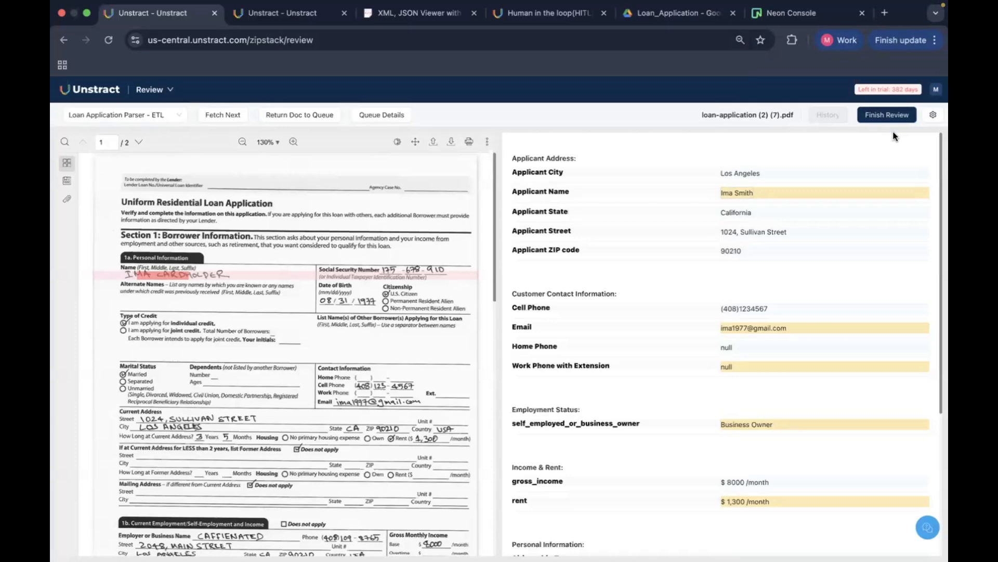
Add Credit Card Parser - ETL Workflow to the auto-approved document classes in the review settings, and leave the settings without saving.
click(934, 114)
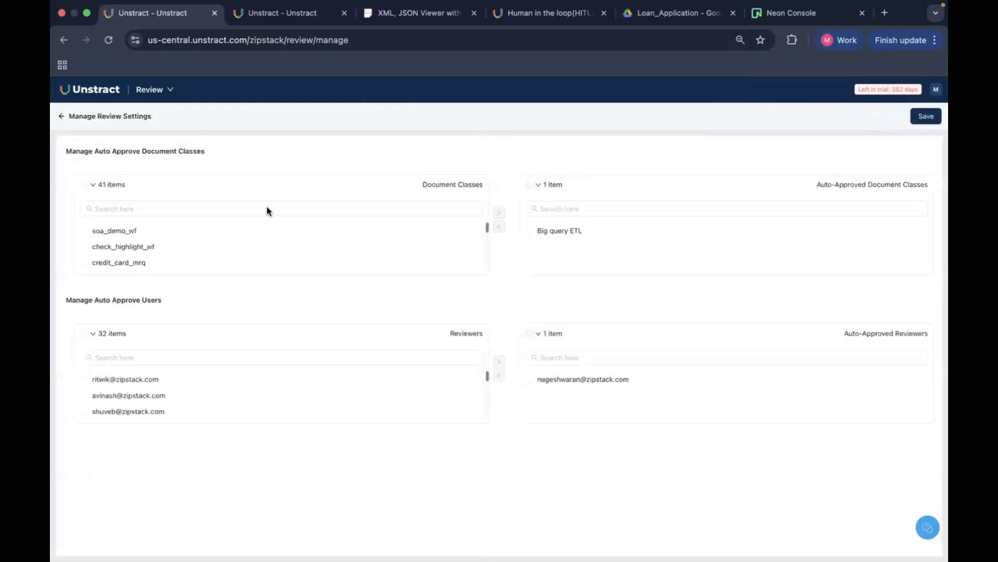
click(314, 209)
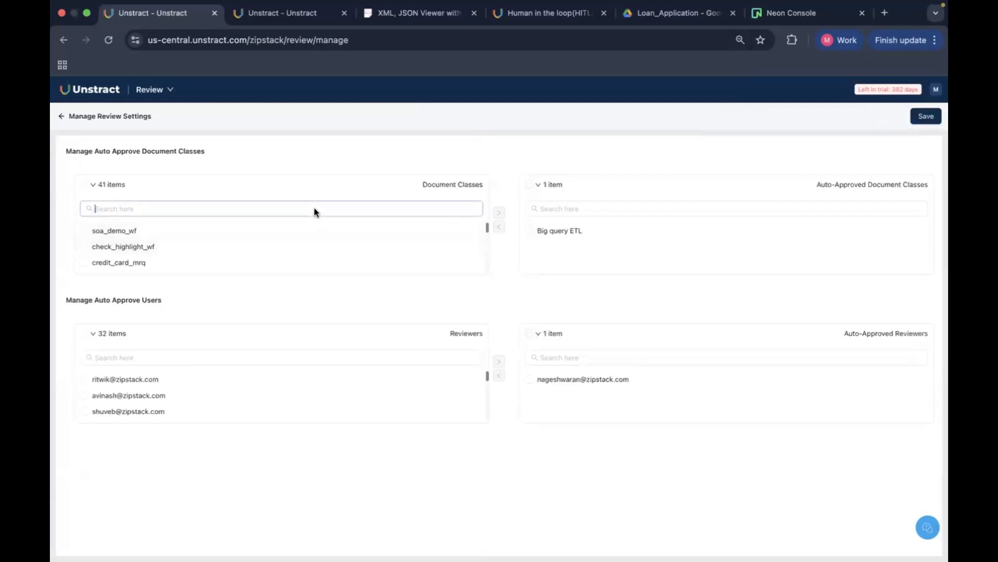
text(loa)
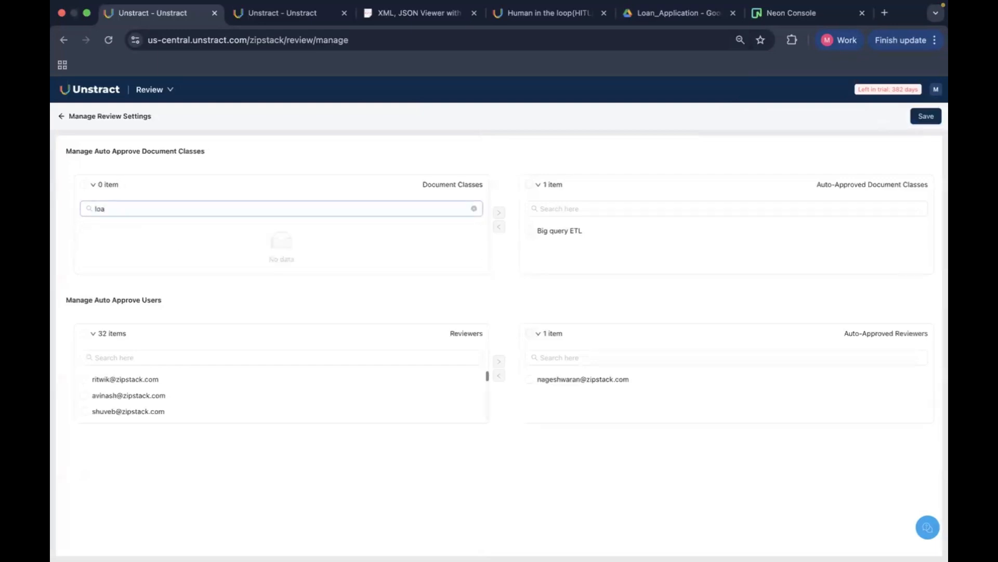
key(BackSpace)
scroll(330, 258, down, 5)
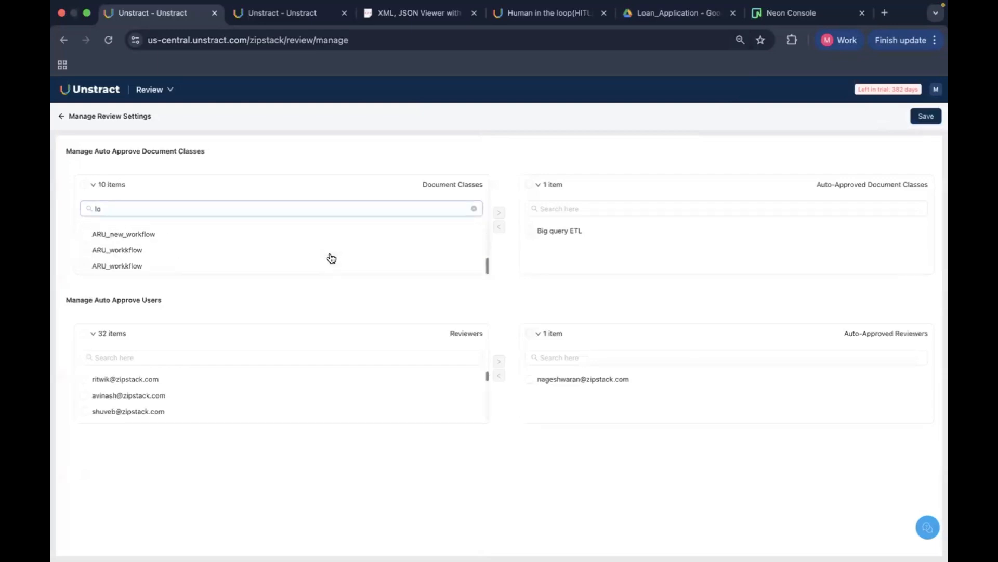
scroll(329, 258, up, 4)
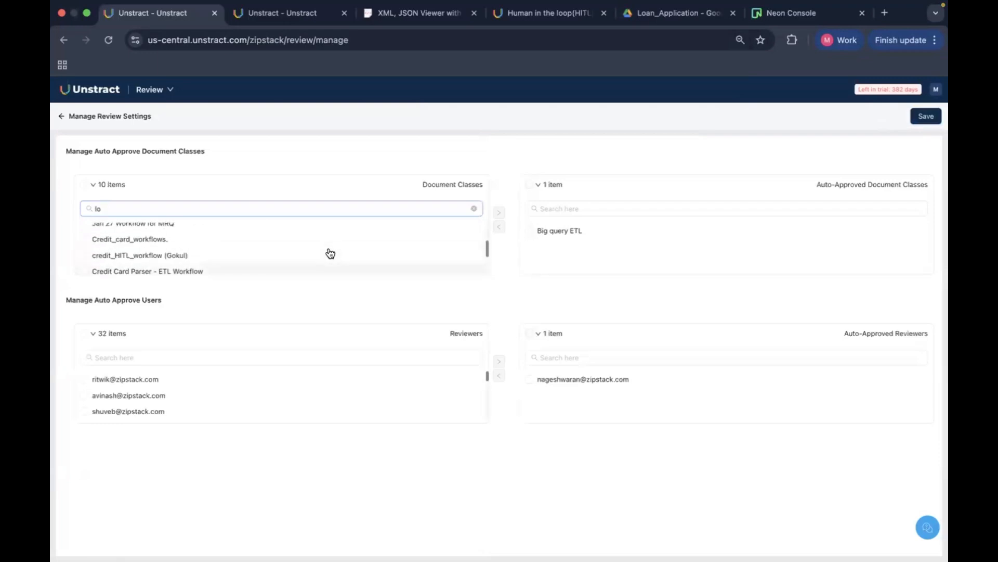
scroll(330, 253, up, 2)
scroll(330, 253, down, 4)
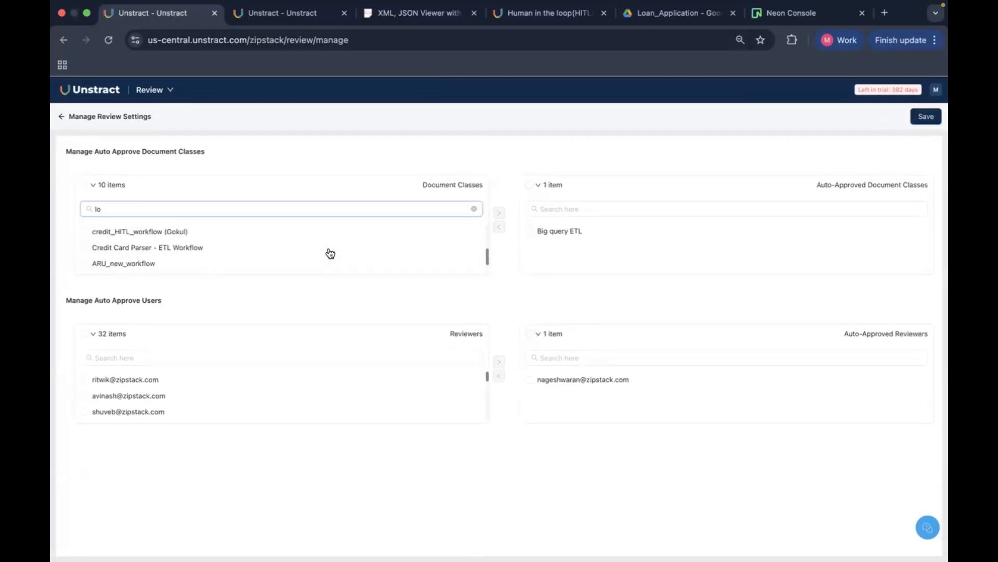
click(186, 251)
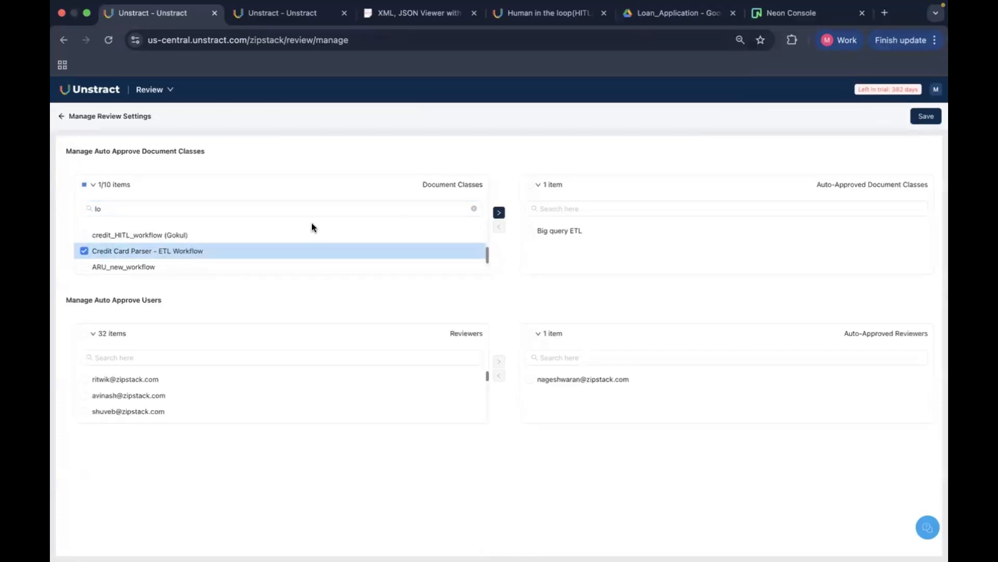
click(499, 212)
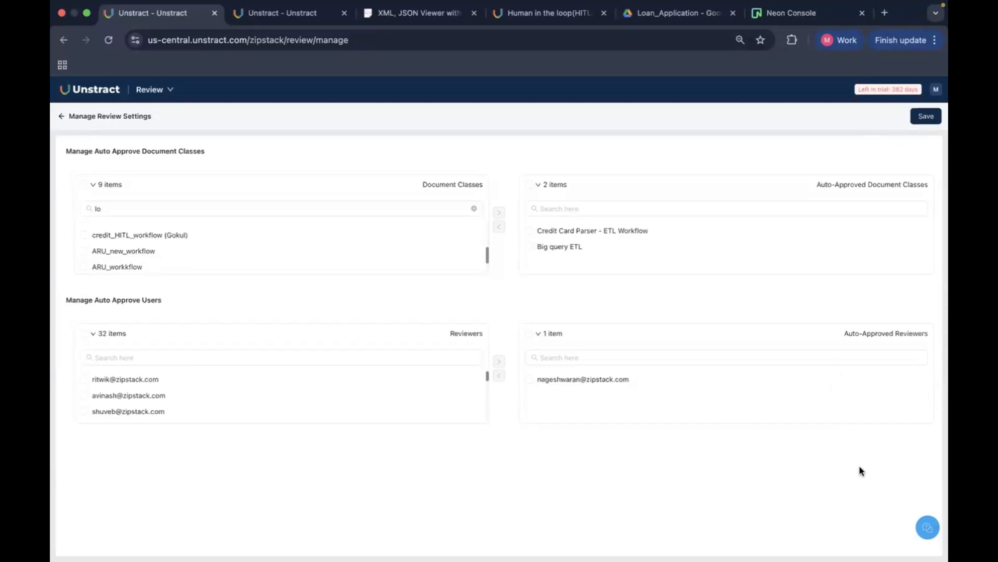
click(58, 117)
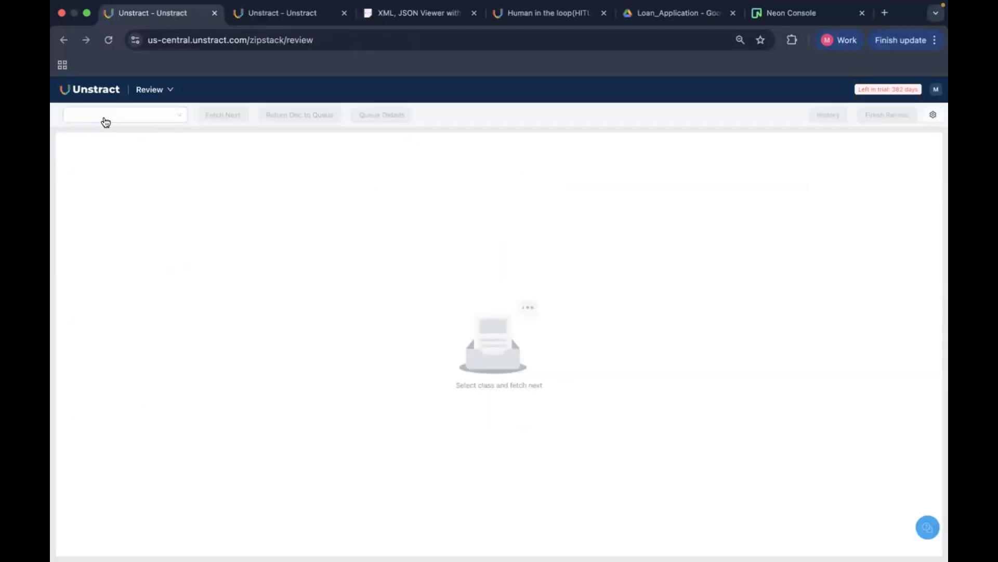
Select the Loan Application Parser - ETL document class again and fetch its next document for review.
click(105, 121)
scroll(131, 187, down, 10)
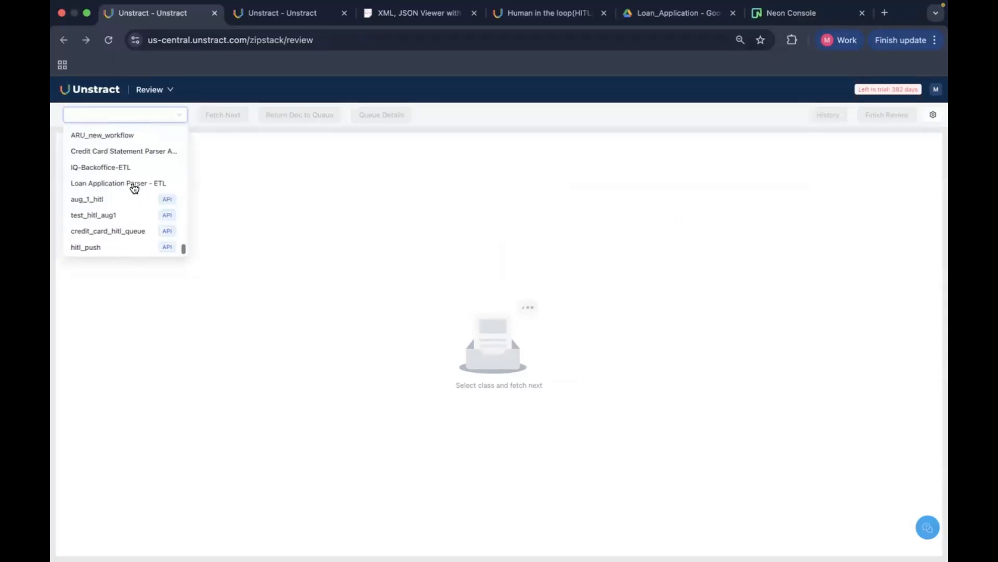
click(133, 185)
click(238, 118)
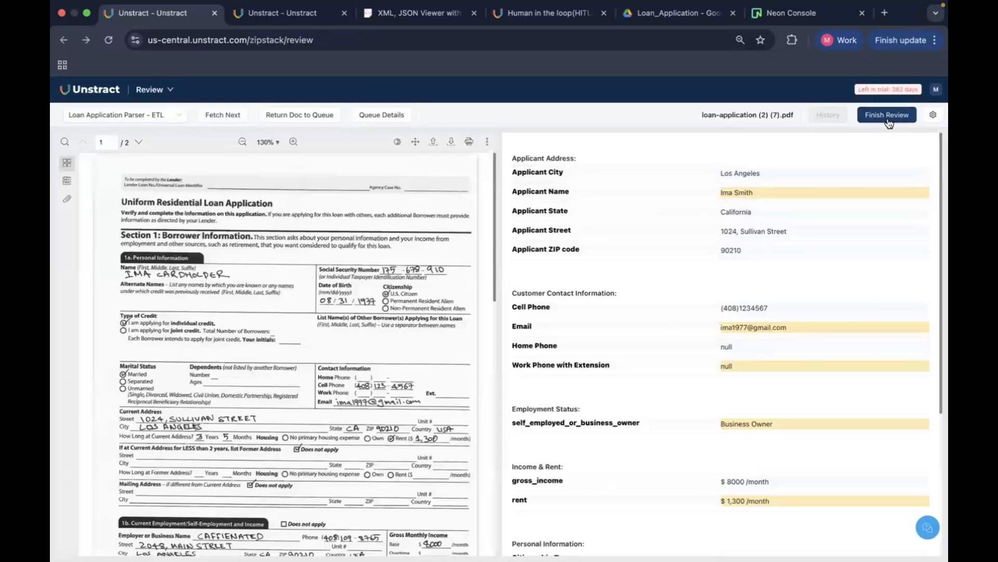
Finish the review of the loan application, dismiss the notification and check the class's queue details.
click(389, 117)
click(886, 115)
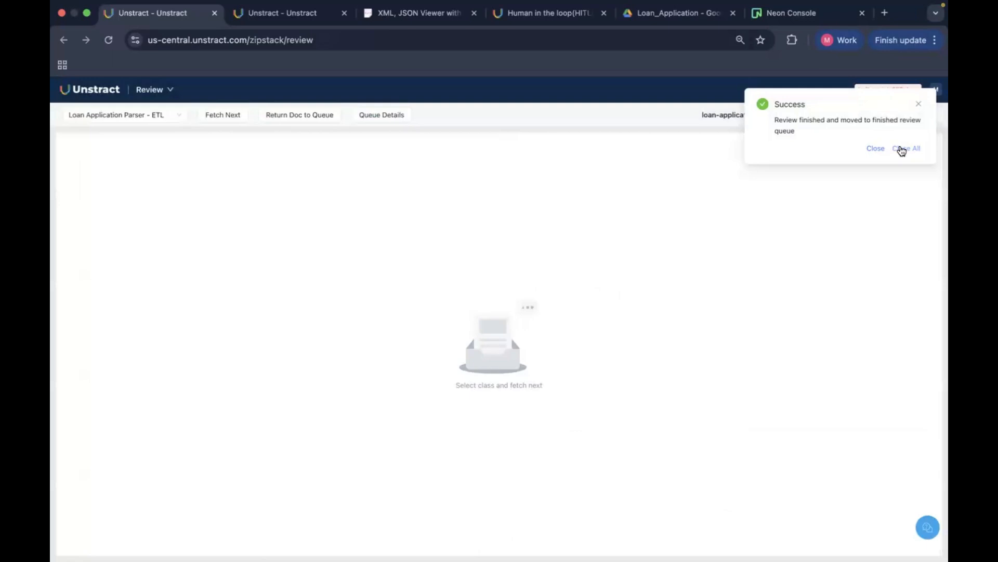
click(902, 150)
click(397, 116)
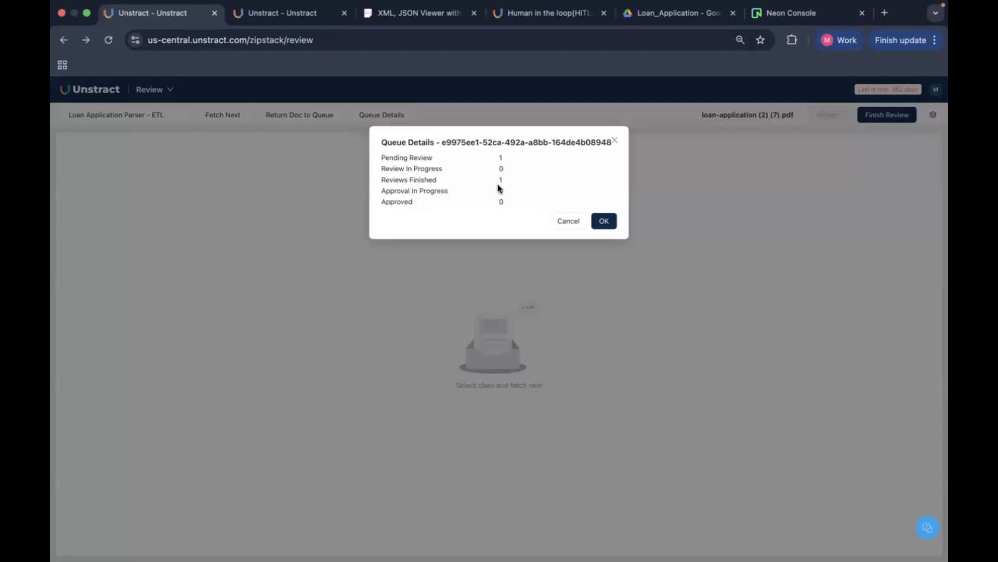
click(598, 221)
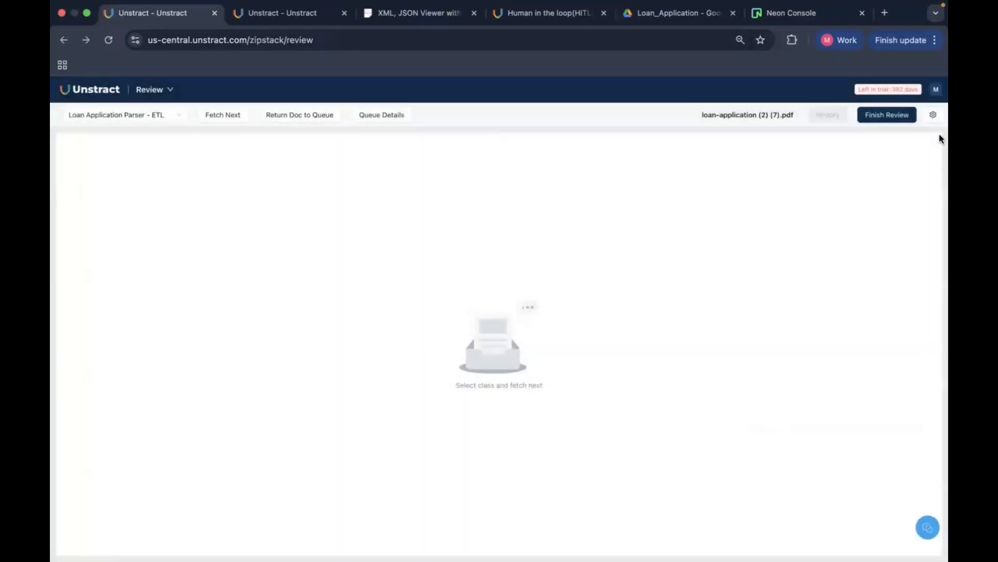
Go to the Approve page and fetch the next Loan Application Parser - ETL document.
click(936, 89)
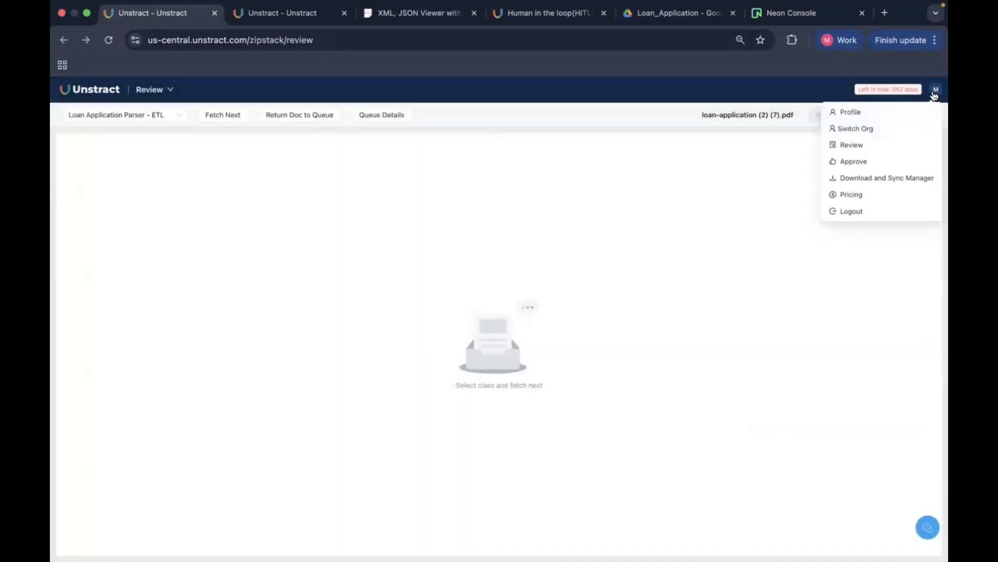
click(853, 162)
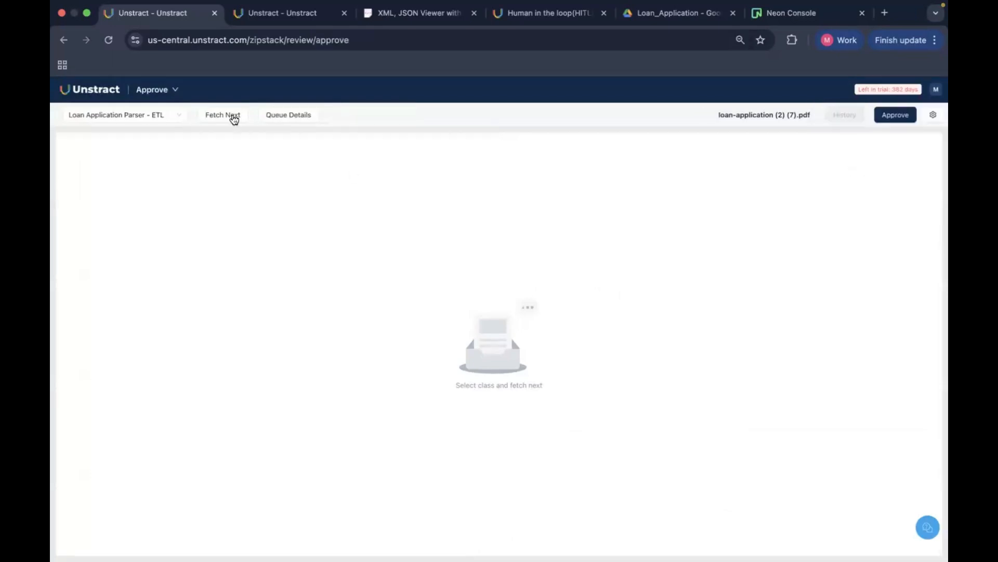
click(234, 117)
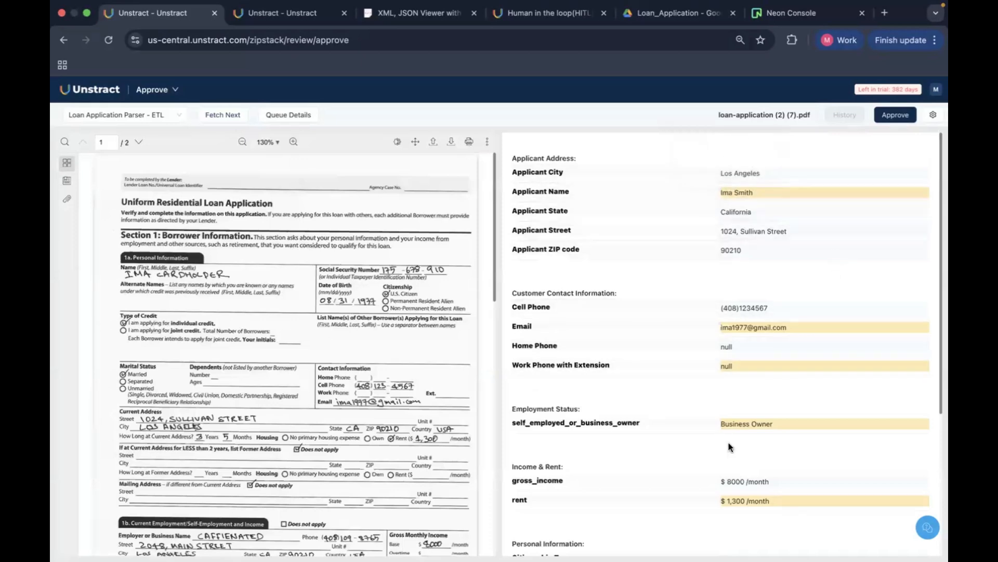
Look through the document's extracted fields on the Approve page and briefly open the Applicant Name value for editing.
scroll(731, 448, down, 3)
scroll(730, 447, up, 3)
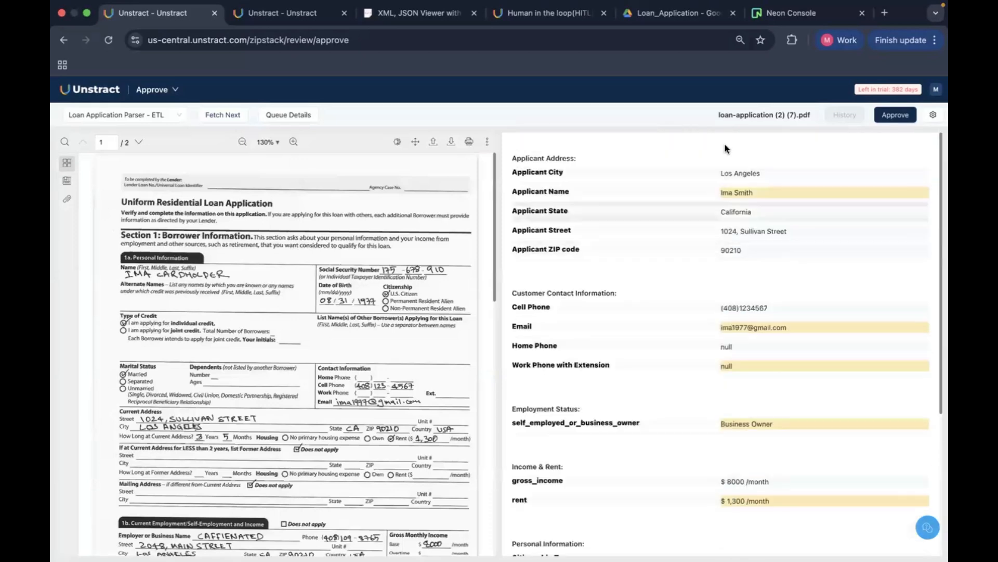
double_click(762, 193)
click(579, 213)
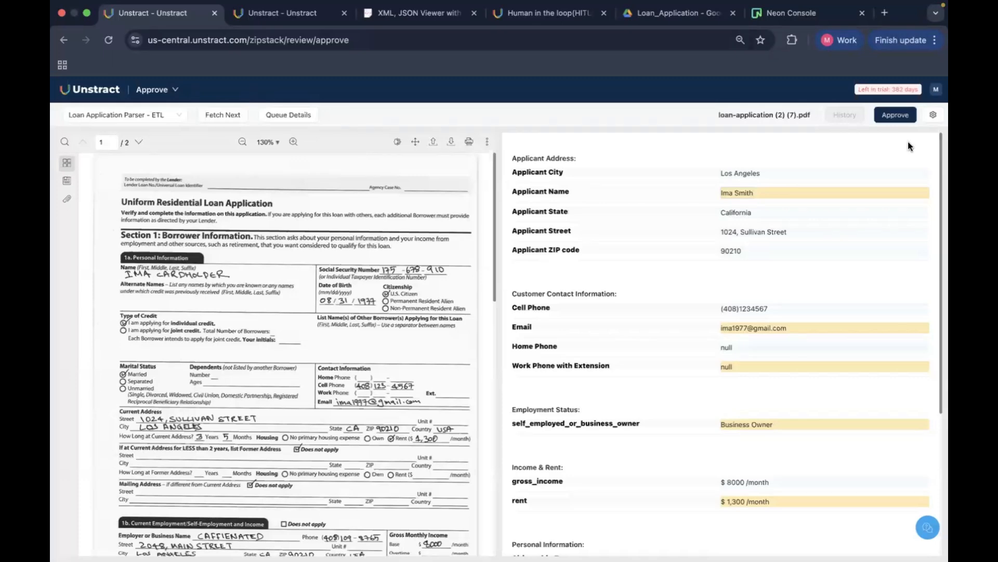
Switch to the Neon Console and examine the existing records and columns in the table named none.
click(784, 16)
scroll(720, 292, right, 5)
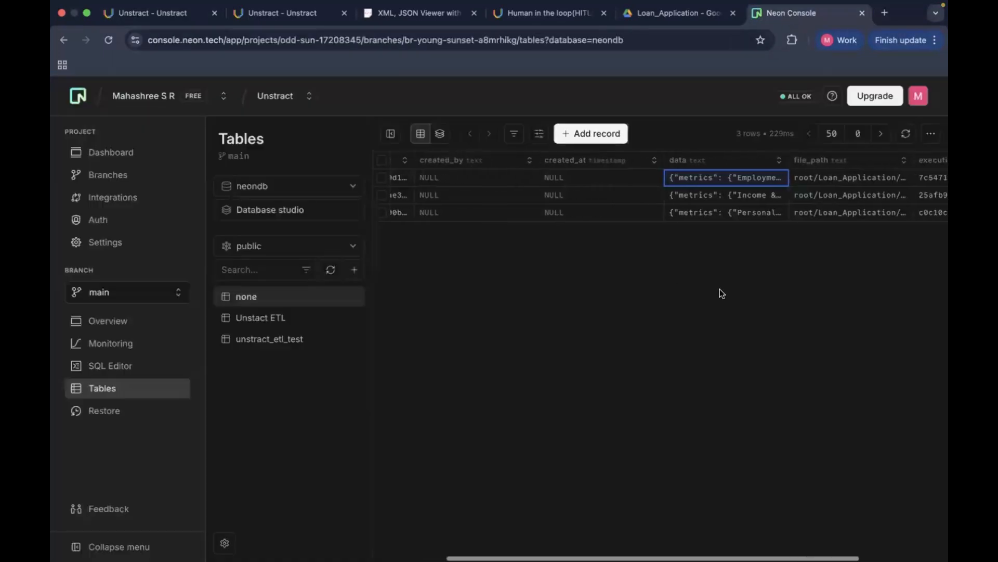
scroll(721, 292, left, 5)
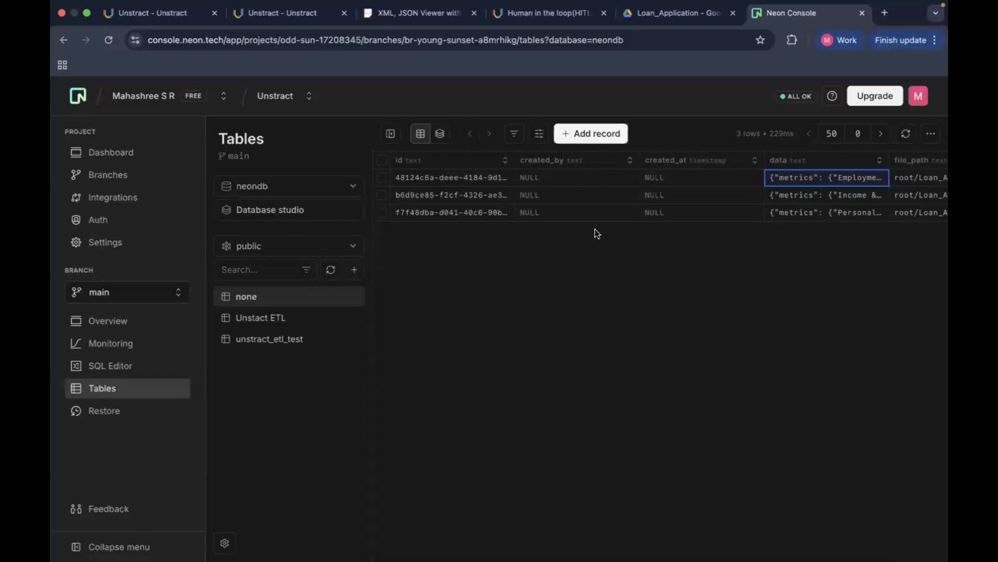
scroll(596, 231, right, 4)
scroll(597, 233, left, 4)
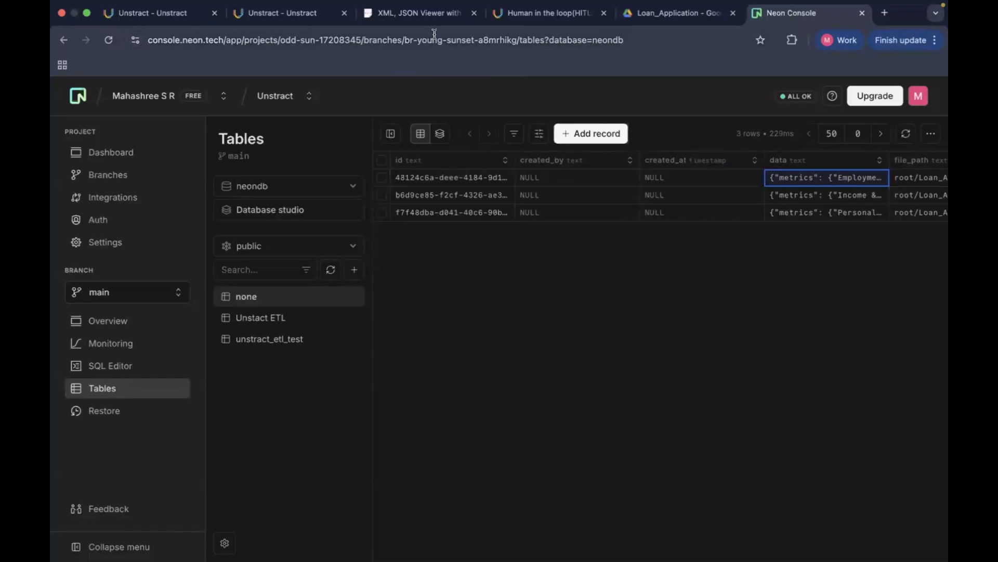
Return to Unstract's Approve page, approve the loan application document and dismiss the notification.
click(146, 18)
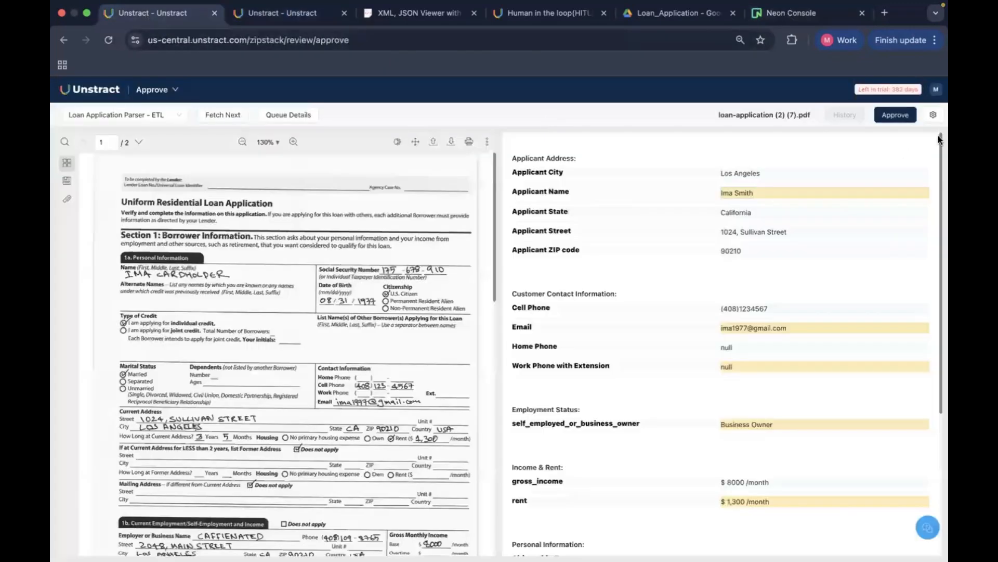
click(892, 118)
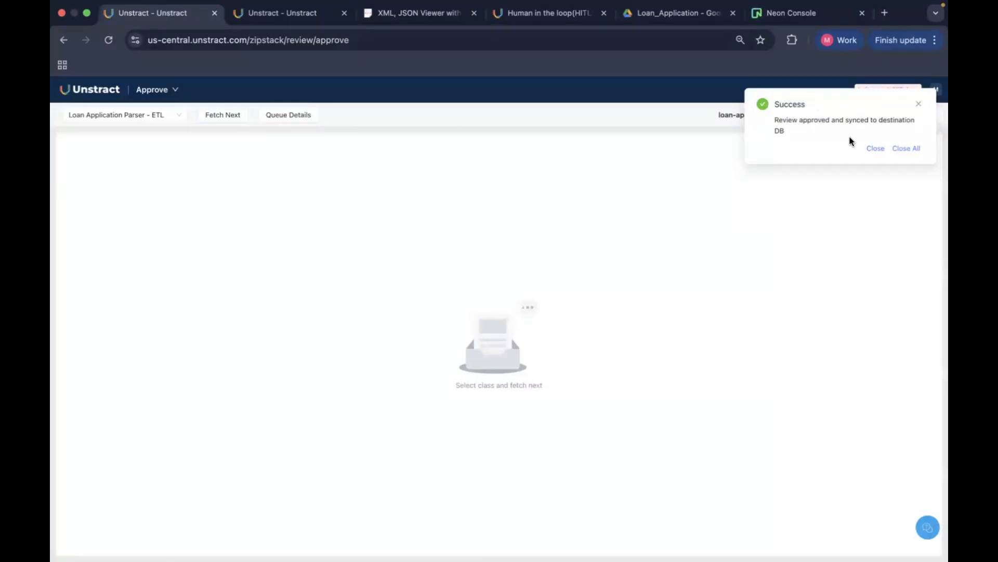
click(906, 149)
Switch to the Neon Console, reload the table named none and bring its data column into view.
click(798, 14)
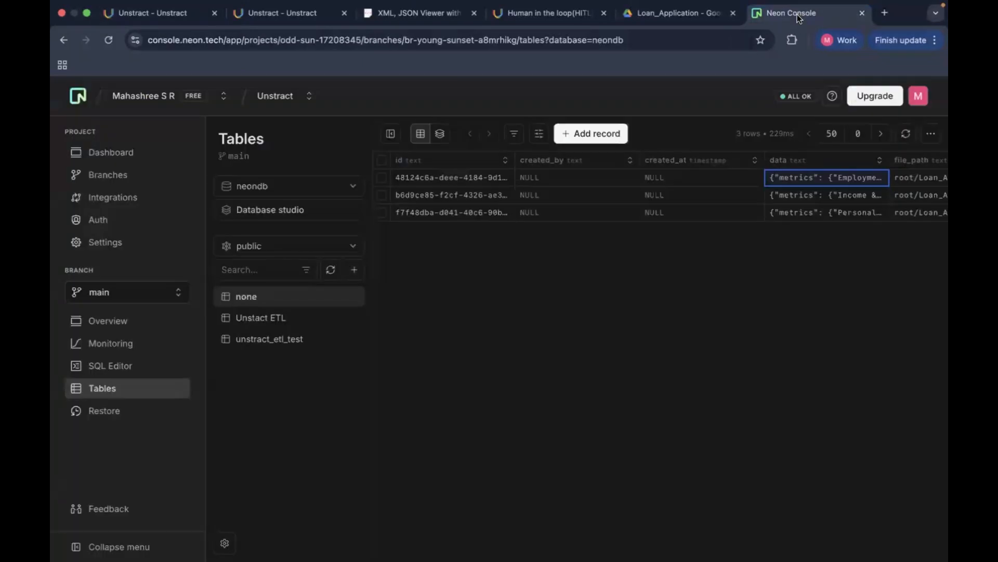
click(108, 40)
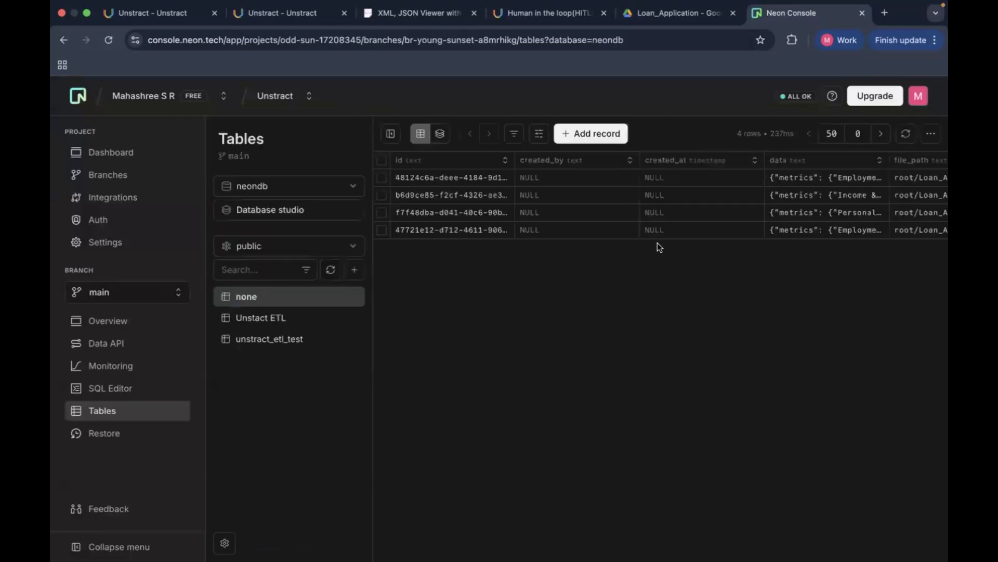
scroll(657, 242, right, 6)
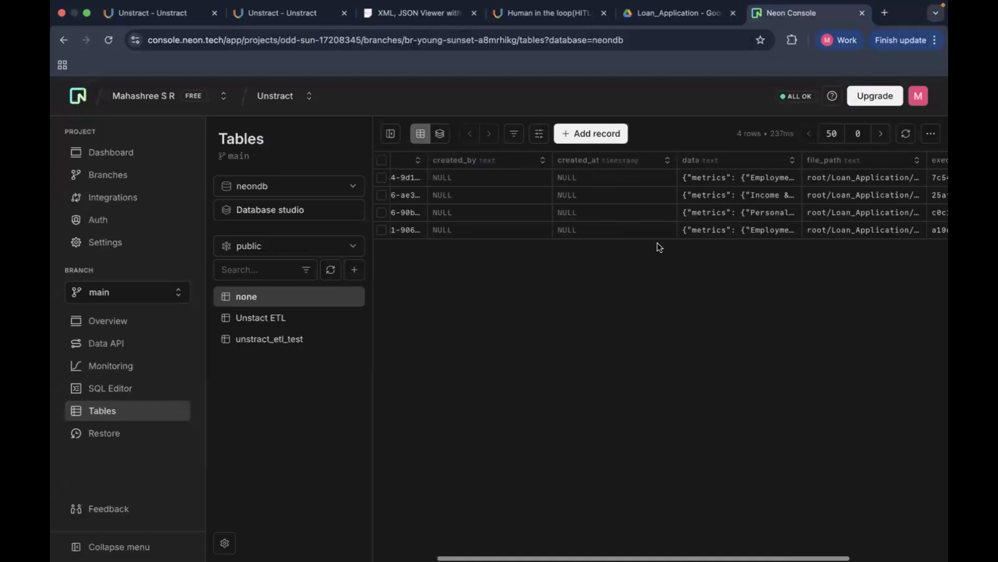
scroll(657, 243, left, 1)
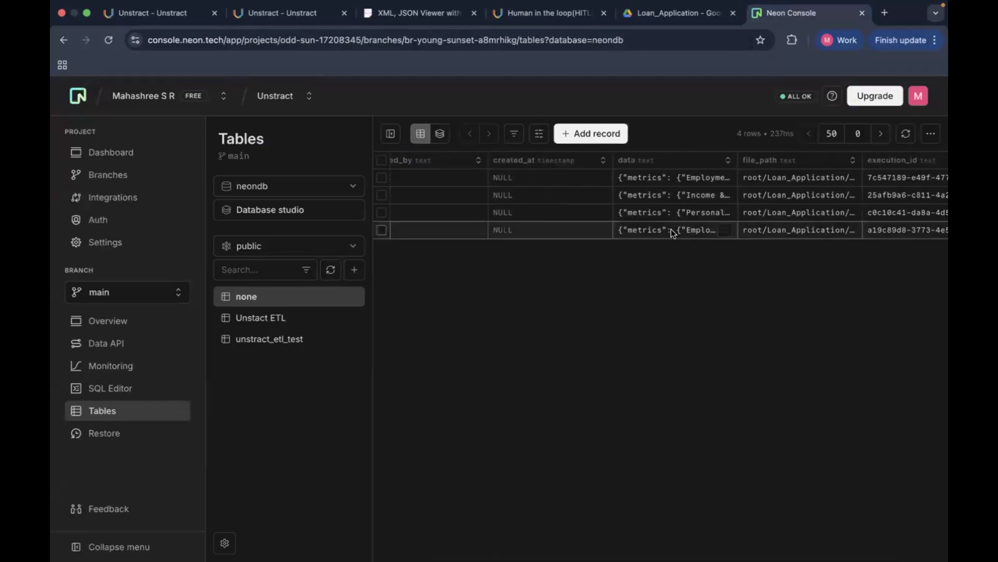
Open the last record's data value, check the Applicant Name in its output section and close the value.
click(724, 230)
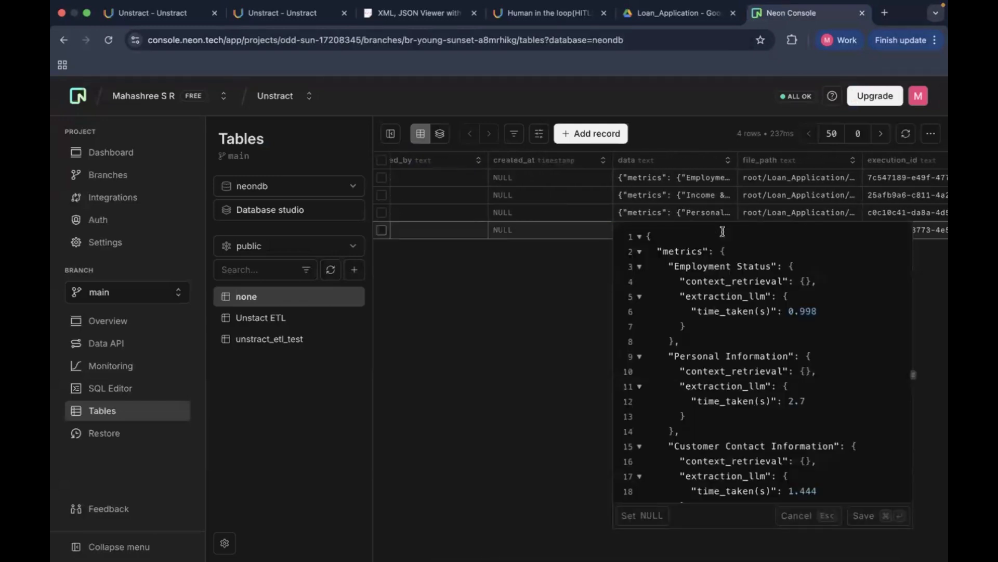
scroll(776, 316, down, 10)
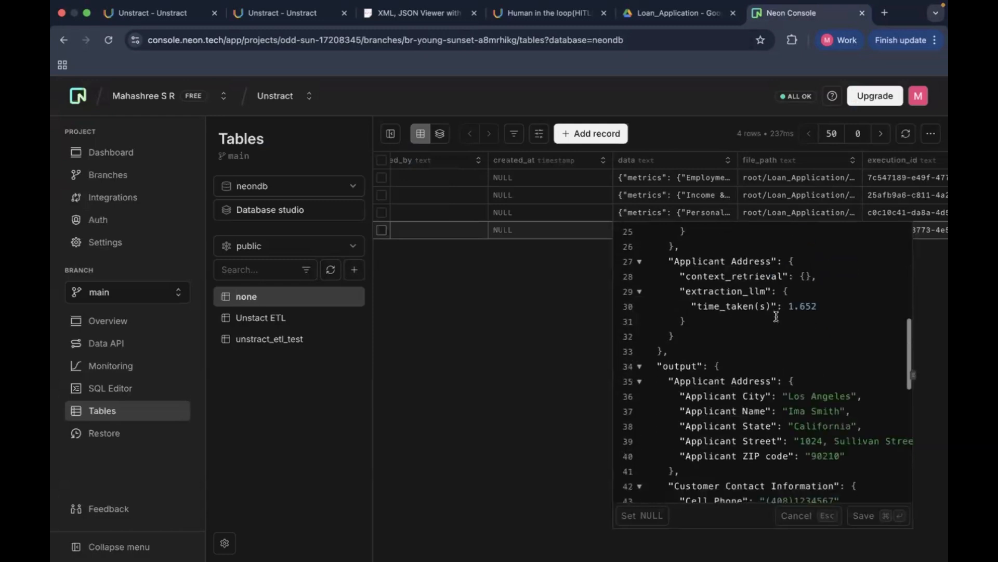
drag(687, 339, 850, 342)
click(840, 340)
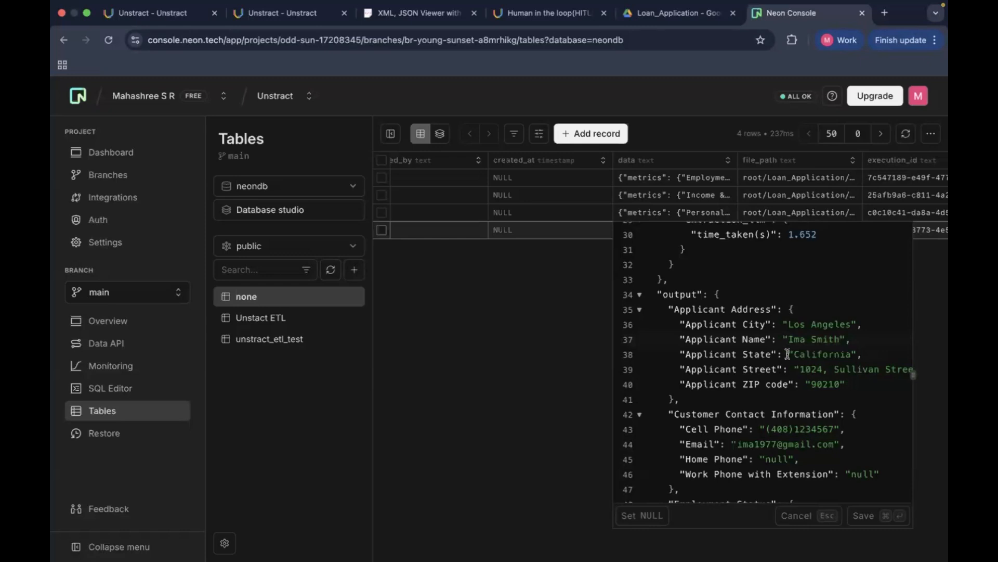
click(576, 342)
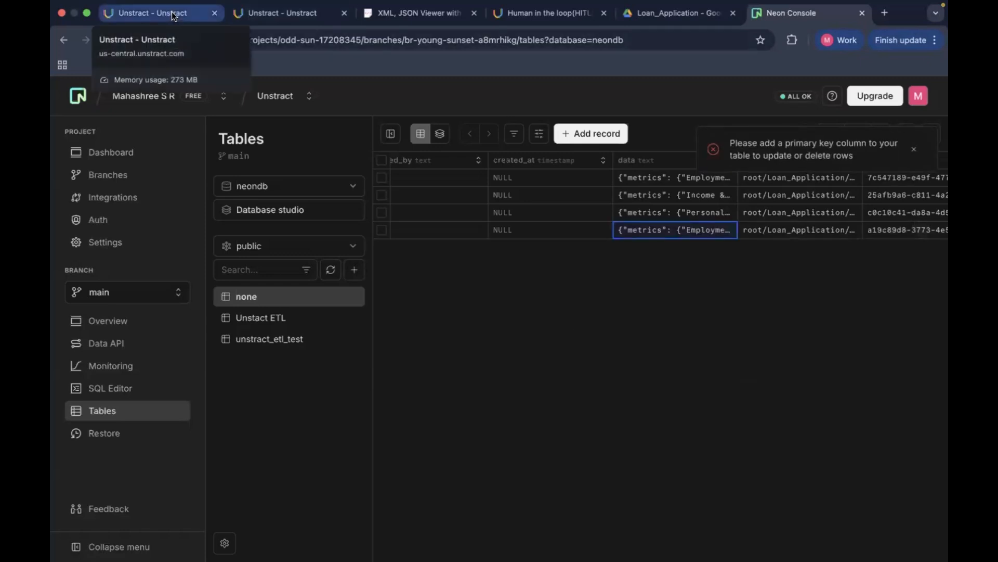
Return to Unstract briefly, switch to the Google Slides presentation and advance it by one slide.
click(148, 11)
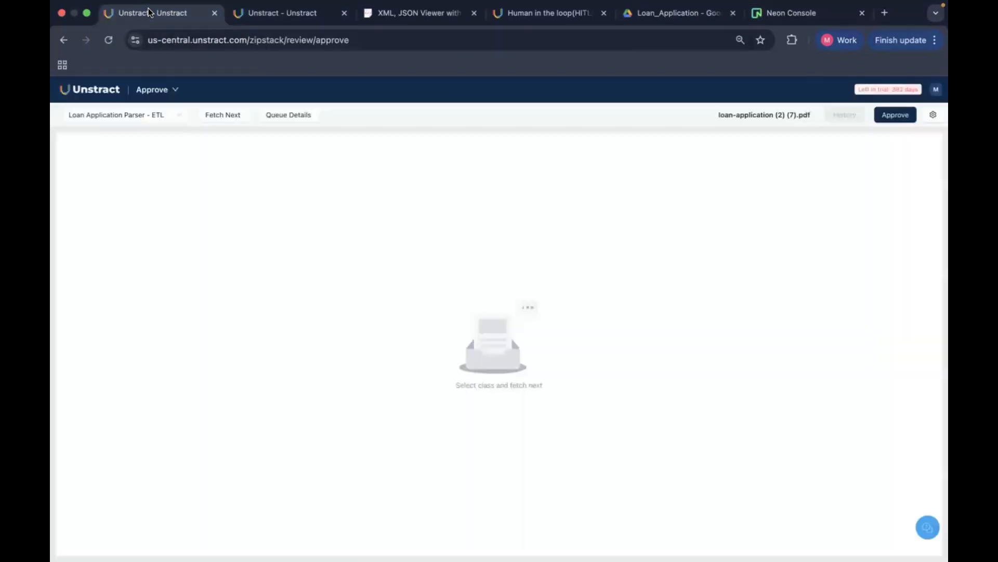
key(ctrl+Up)
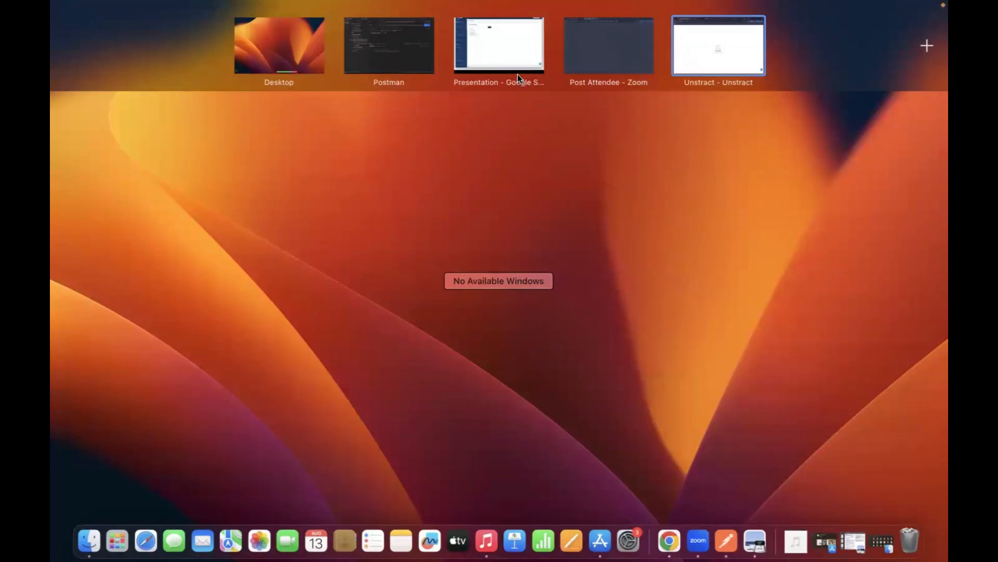
click(508, 55)
key(Right)
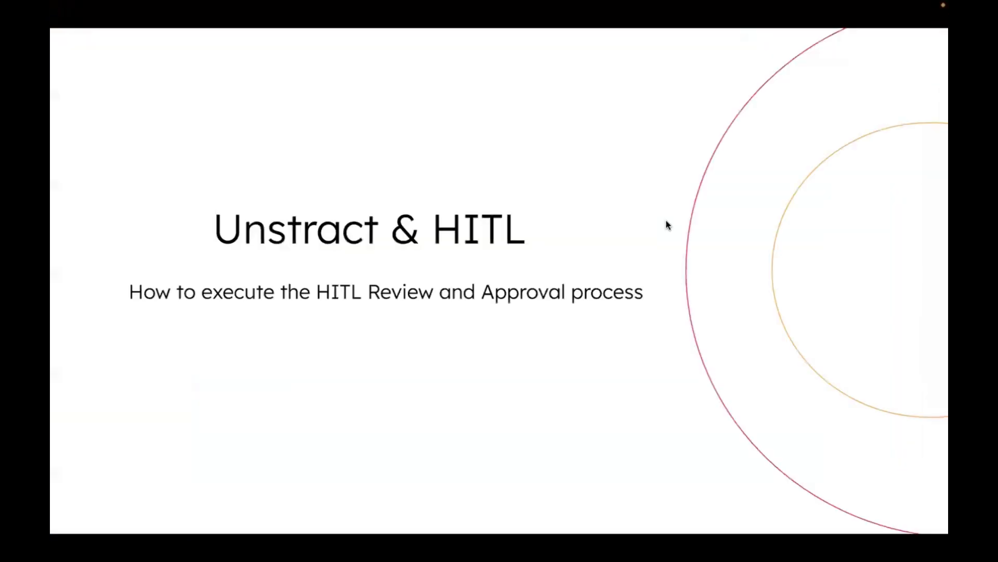
Advance the presentation by two slides, and open Credit Card Parser API 7's Process document request in Postman.
key(Right)
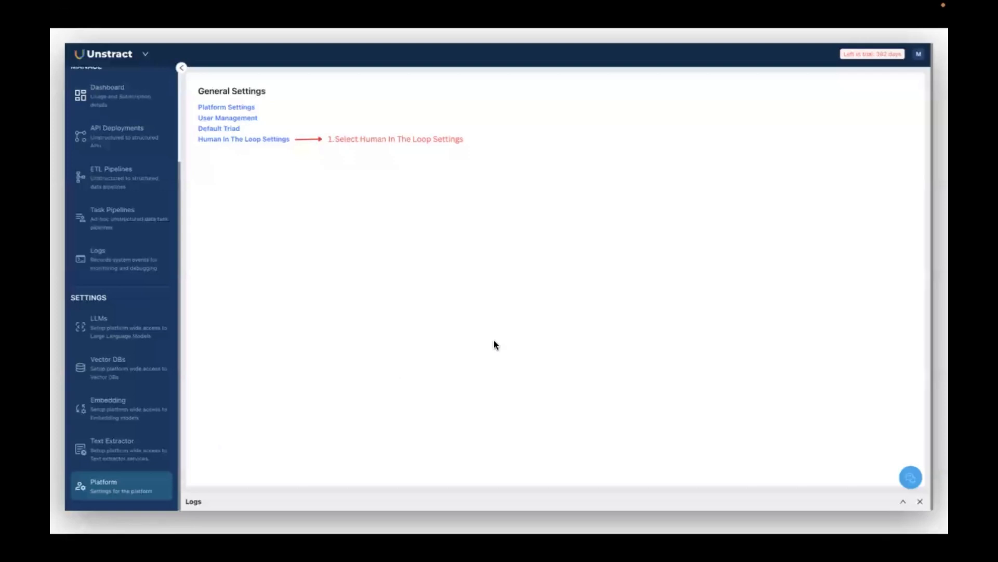
key(Right)
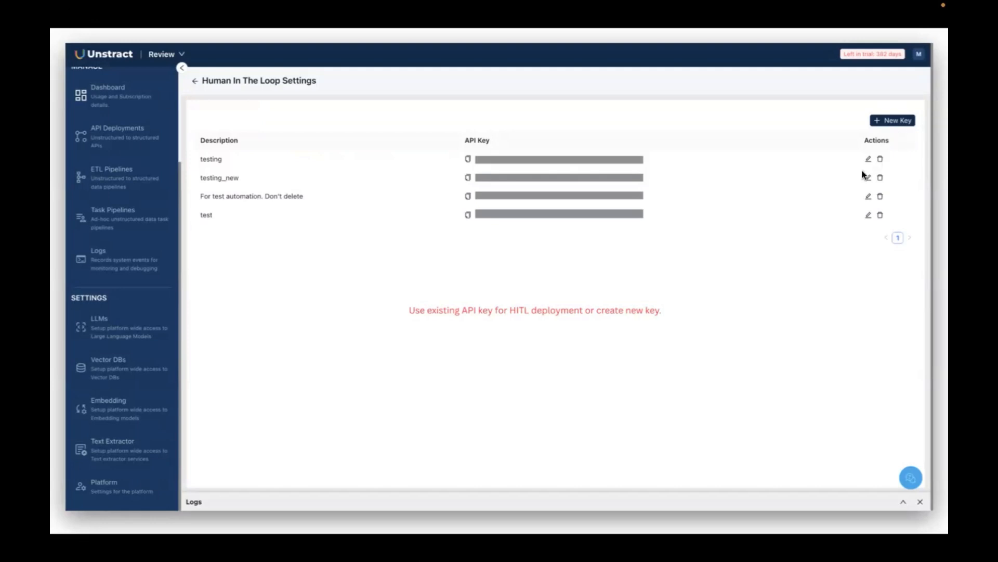
key(ctrl+Up)
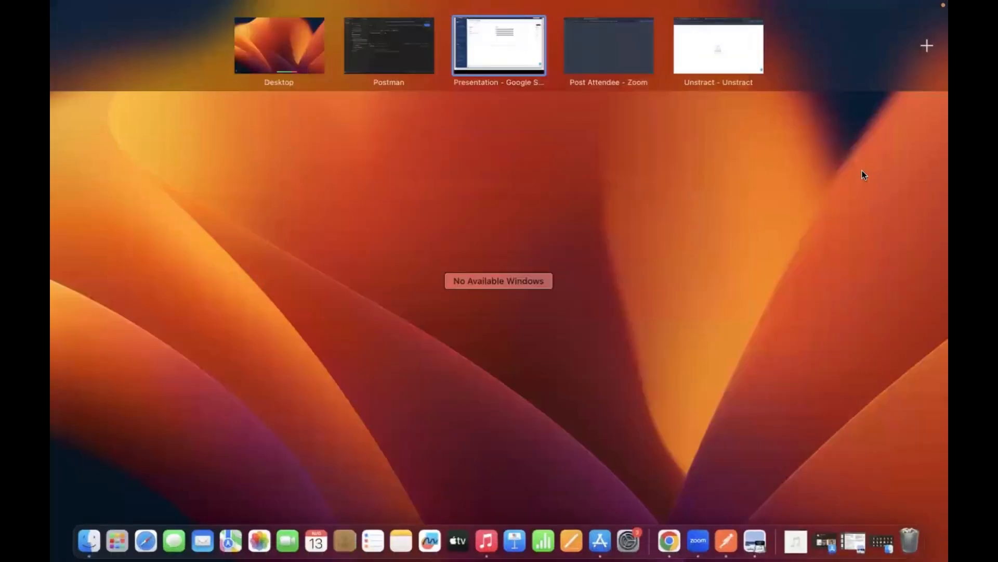
click(724, 540)
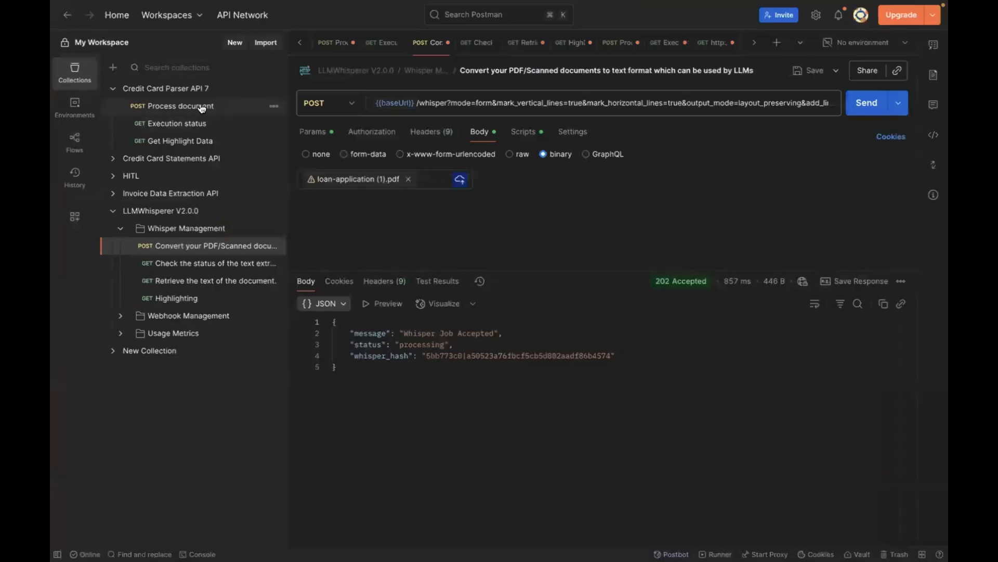
click(198, 107)
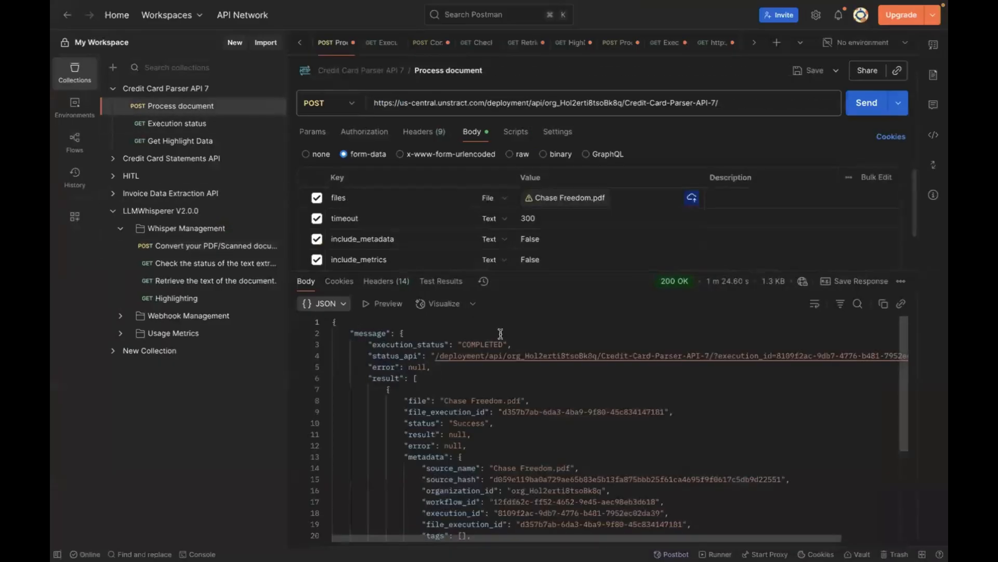
Switch to Preview and look through the pages of the Chase Freedom.pdf credit card statement.
mouse_move(563, 203)
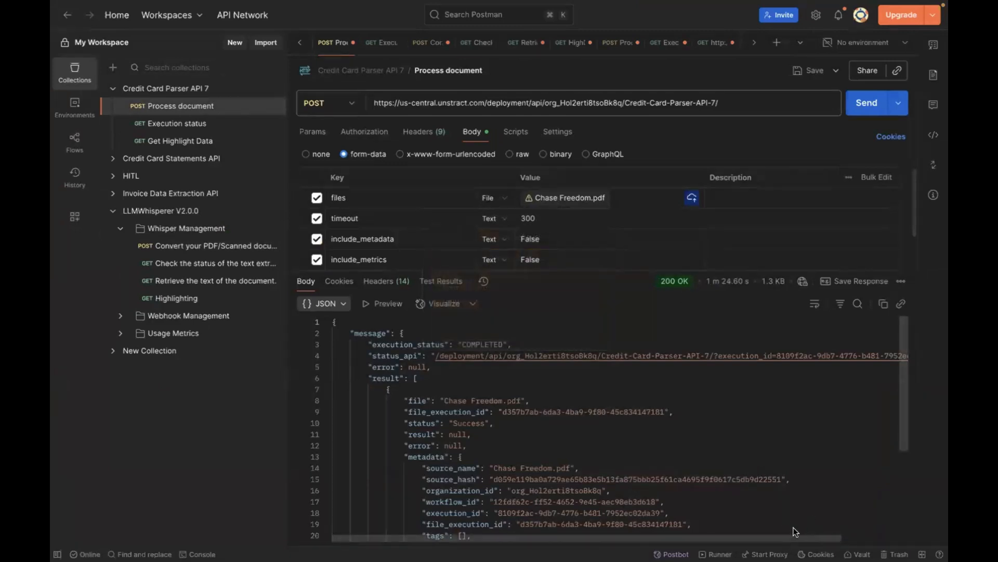
mouse_move(824, 556)
click(853, 542)
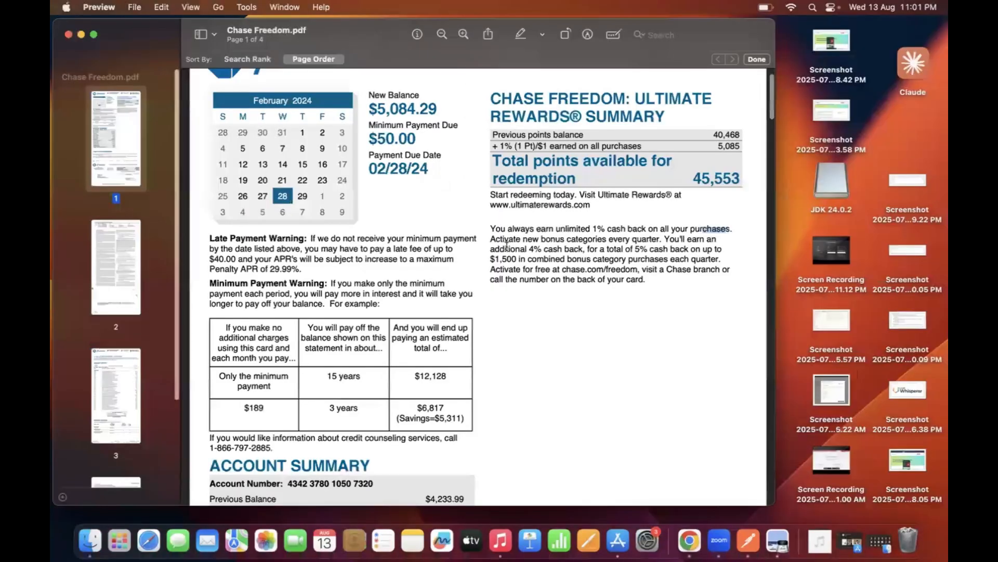
scroll(507, 246, down, 2)
scroll(507, 247, up, 4)
scroll(507, 246, down, 4)
scroll(507, 246, down, 10)
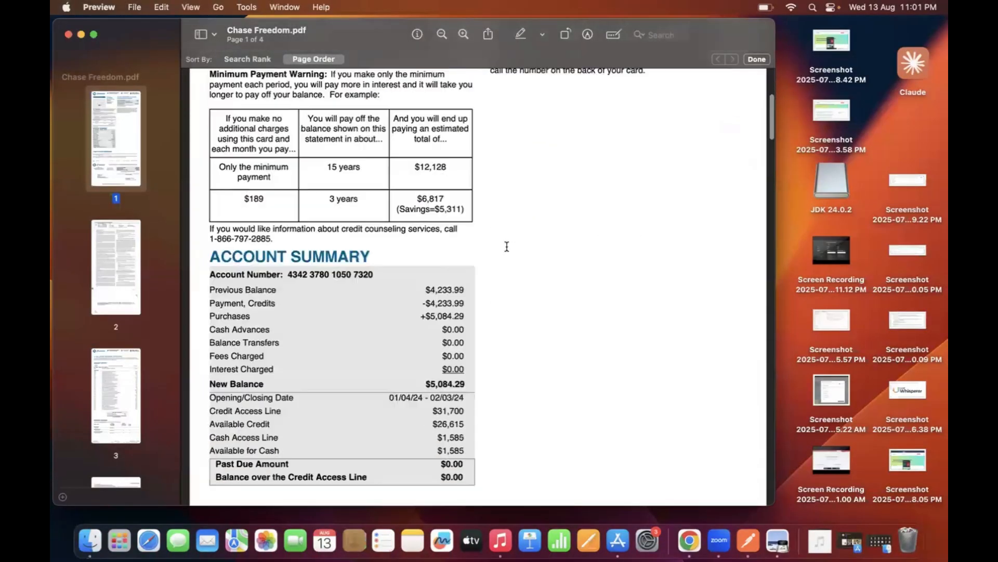
scroll(624, 364, down, 8)
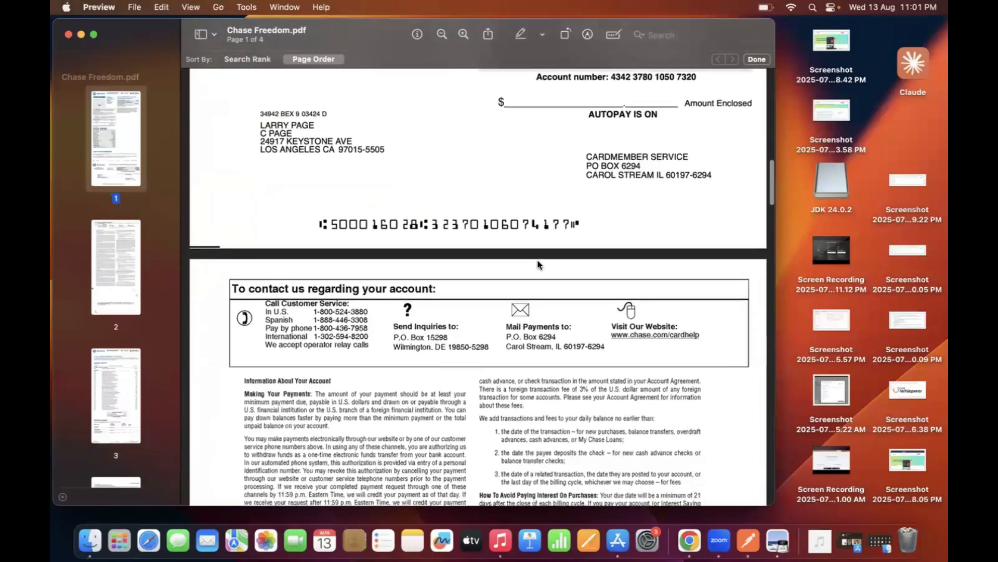
scroll(537, 262, down, 20)
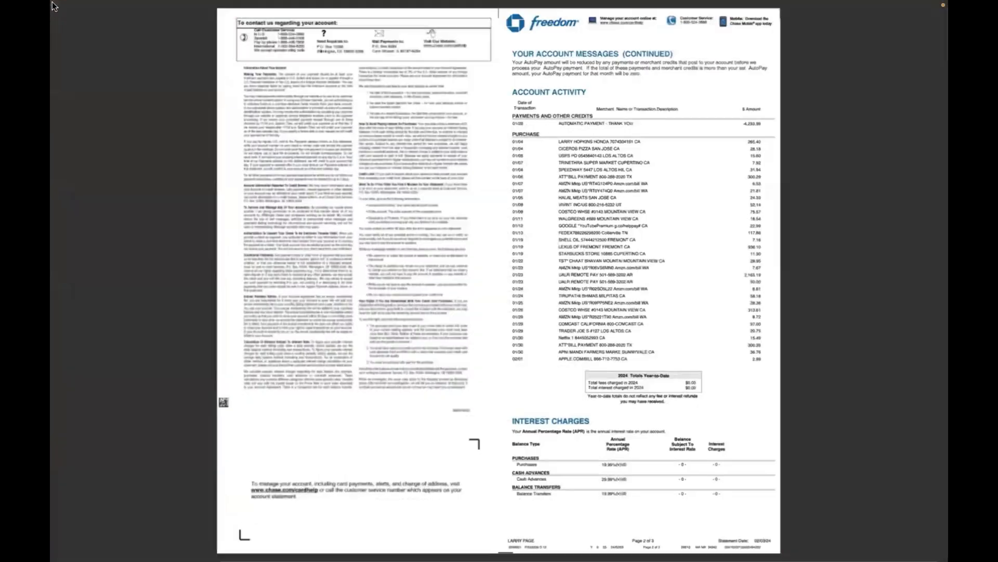
click(91, 31)
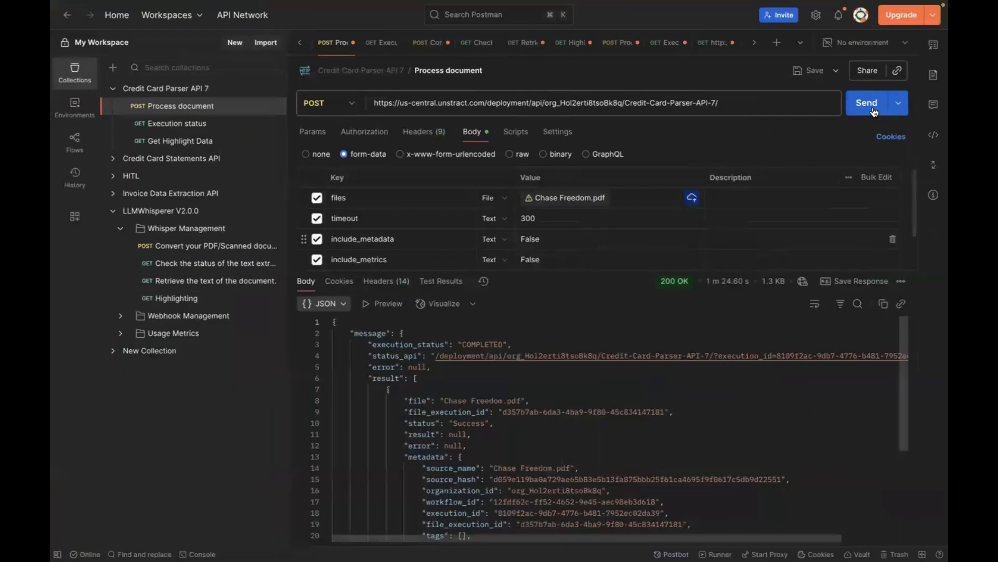
Send the Process document request in Postman with Chase Freedom.pdf as the file.
click(874, 106)
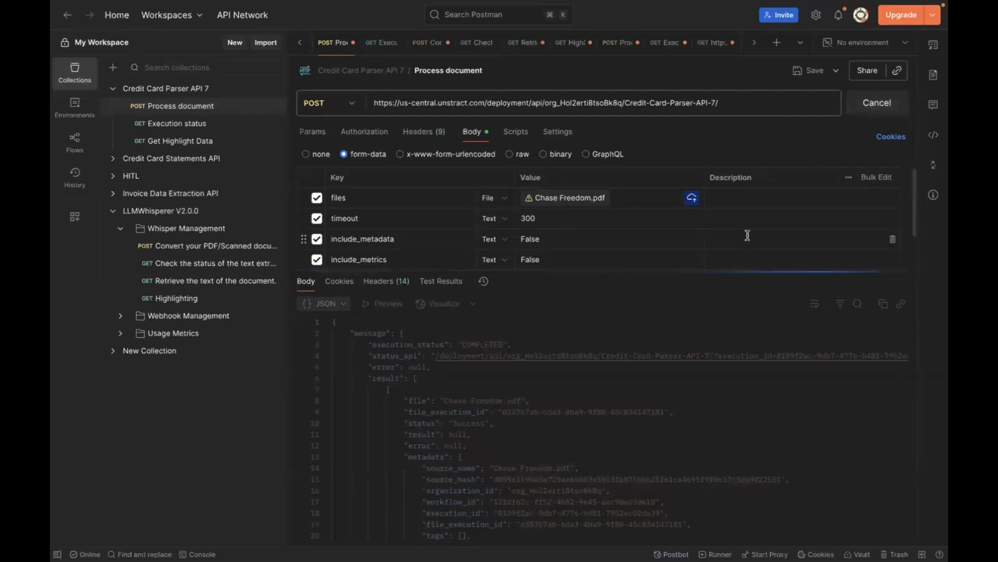
scroll(685, 328, down, 2)
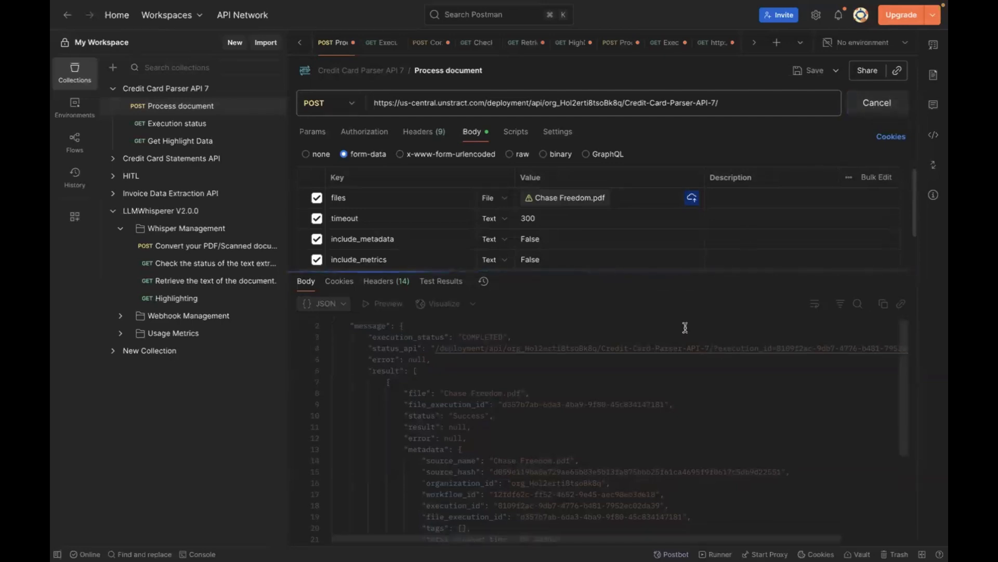
scroll(685, 327, up, 2)
Switch to Unstract in the browser and open its Review page.
key(ctrl+Up)
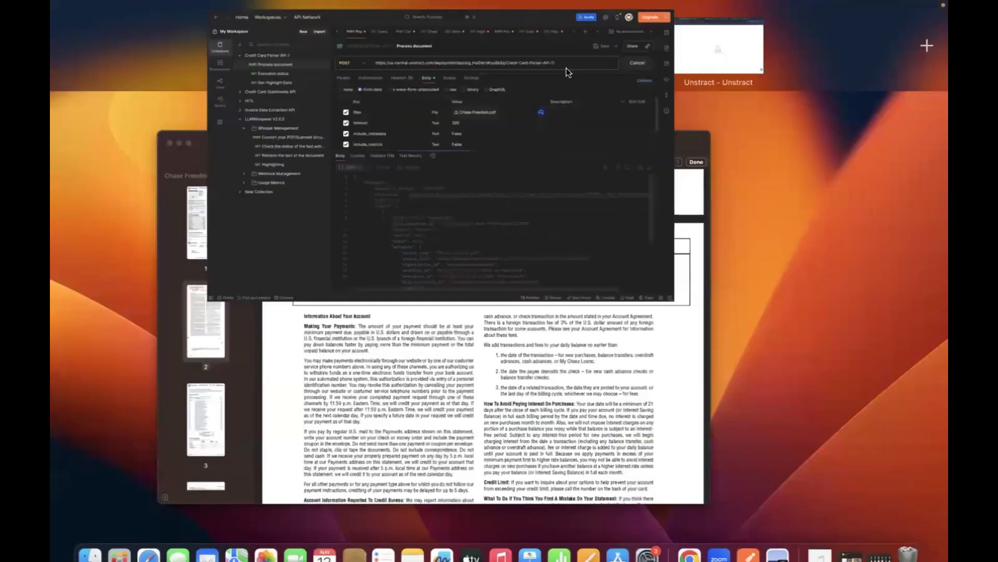
click(514, 51)
key(ctrl+Up)
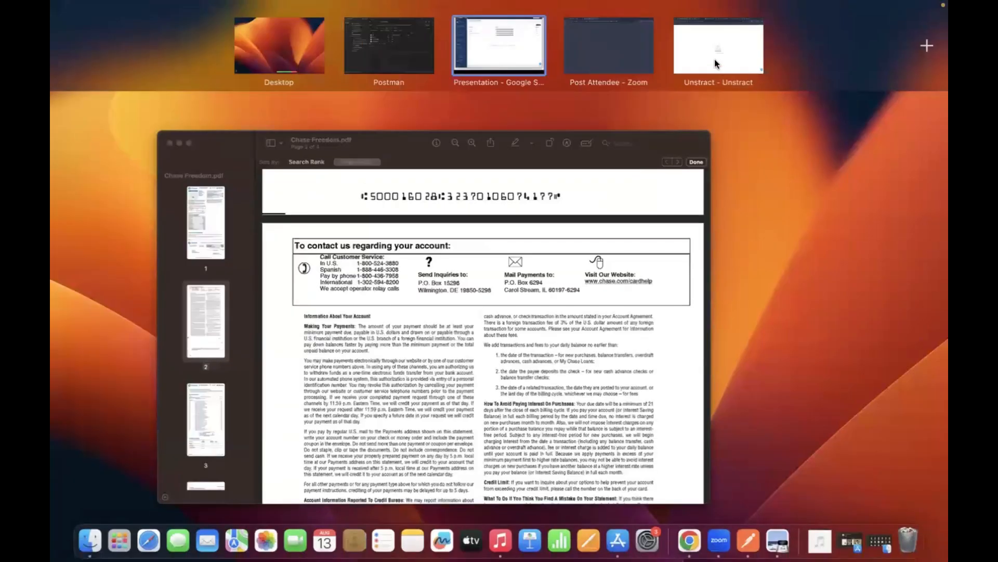
click(714, 58)
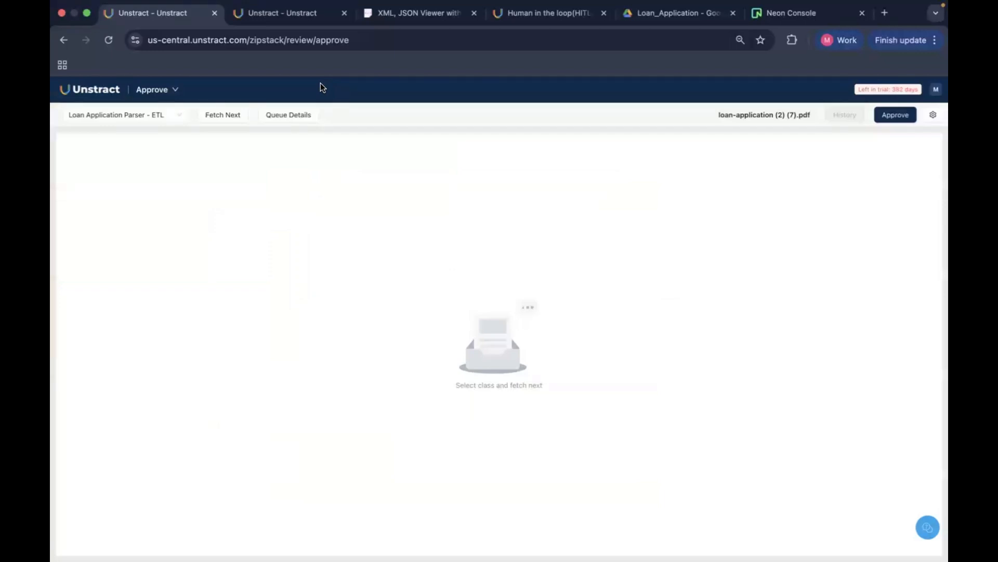
click(935, 91)
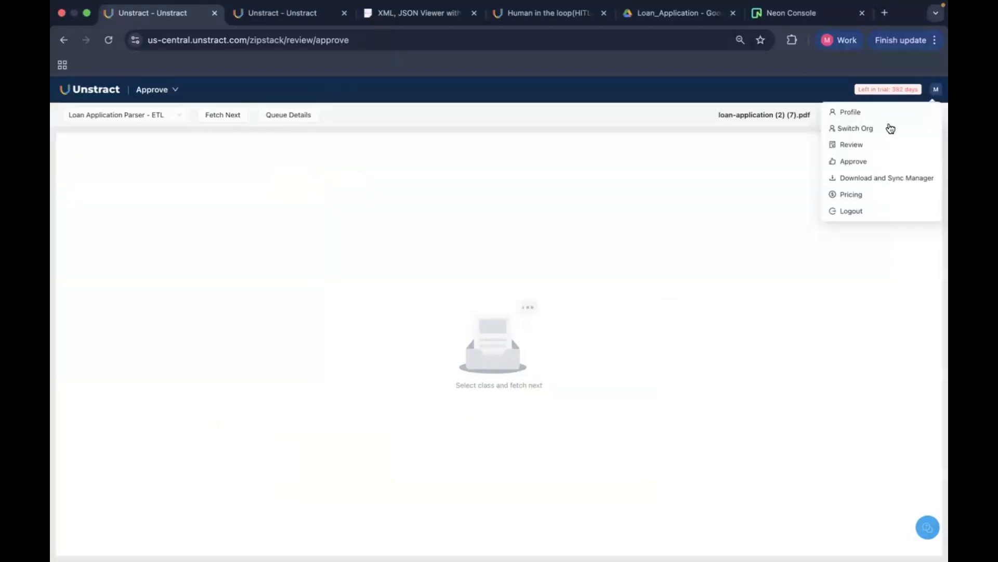
click(865, 146)
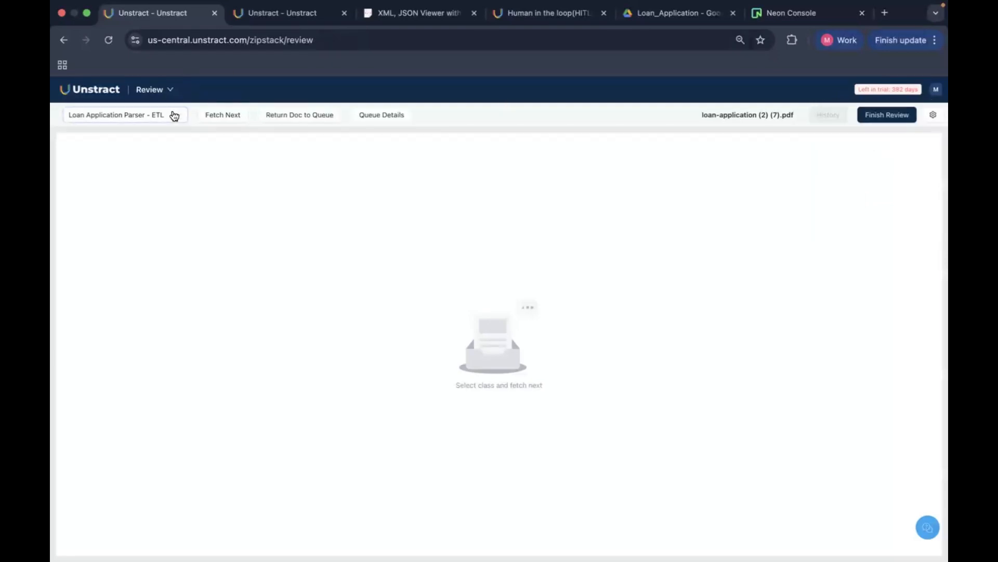
Select the credit_card_hitl_queue API class and fetch its next document for review.
click(174, 116)
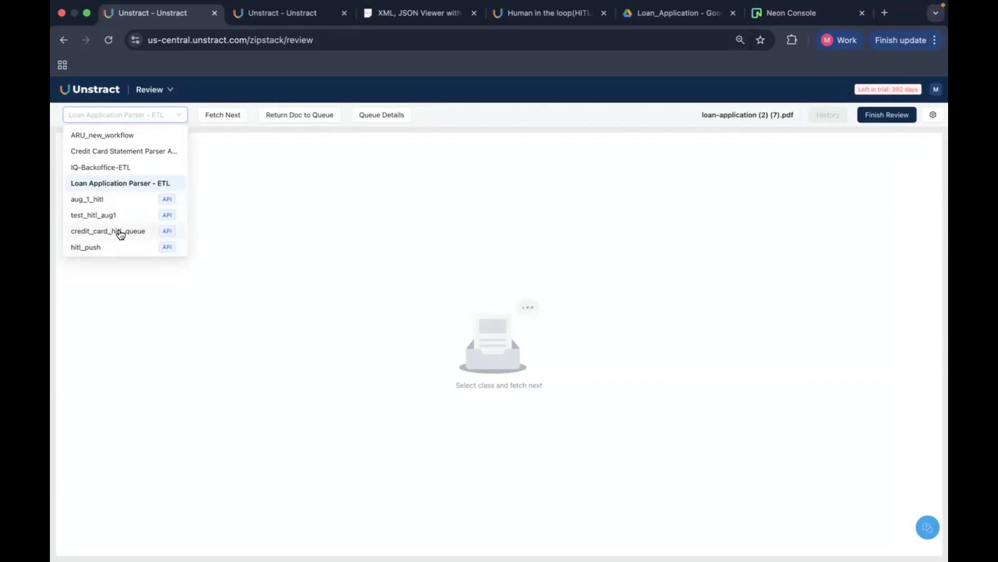
click(120, 233)
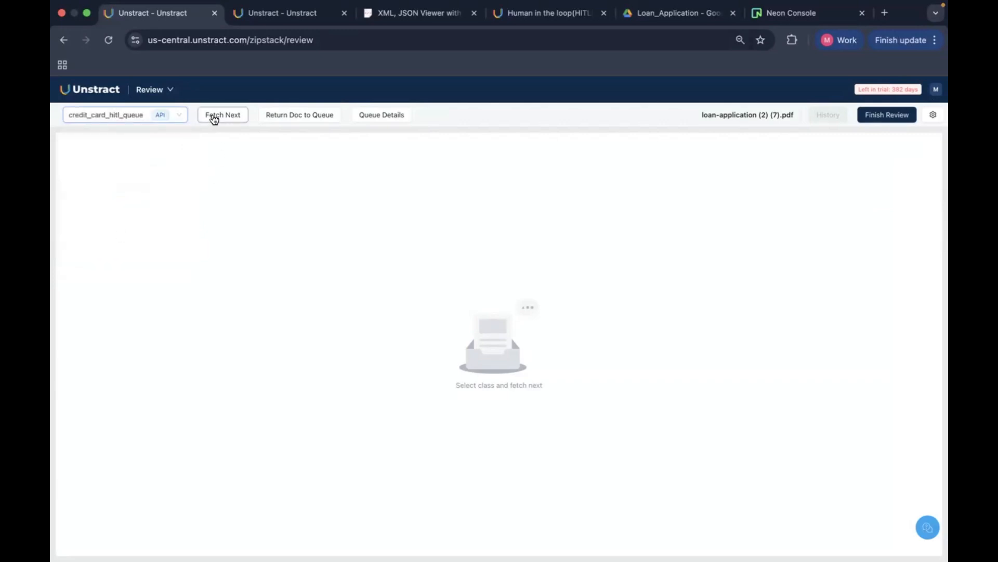
click(215, 119)
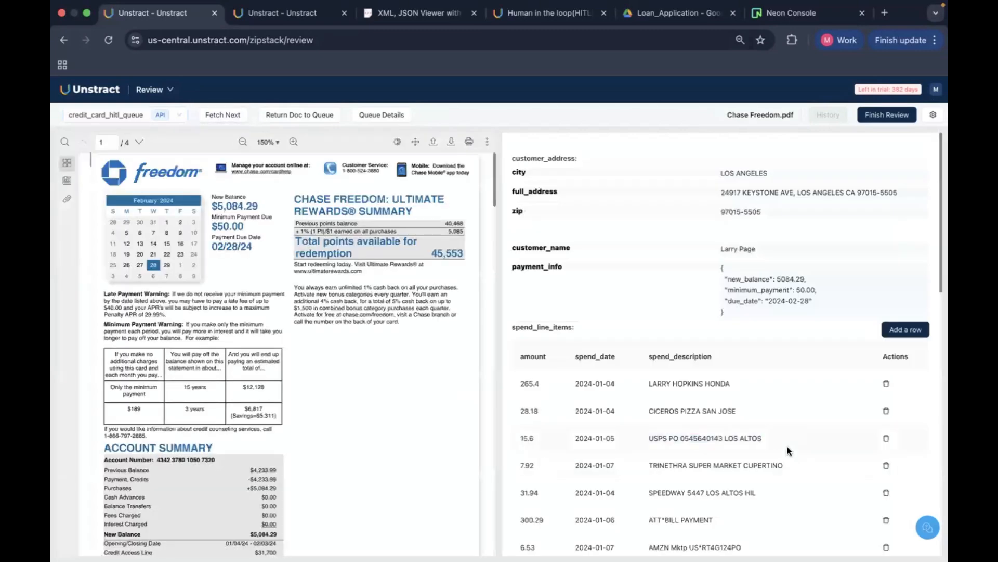
Look over the Chase Freedom.pdf statement and its extracted data, finish the review and dismiss the notification.
scroll(312, 234, down, 3)
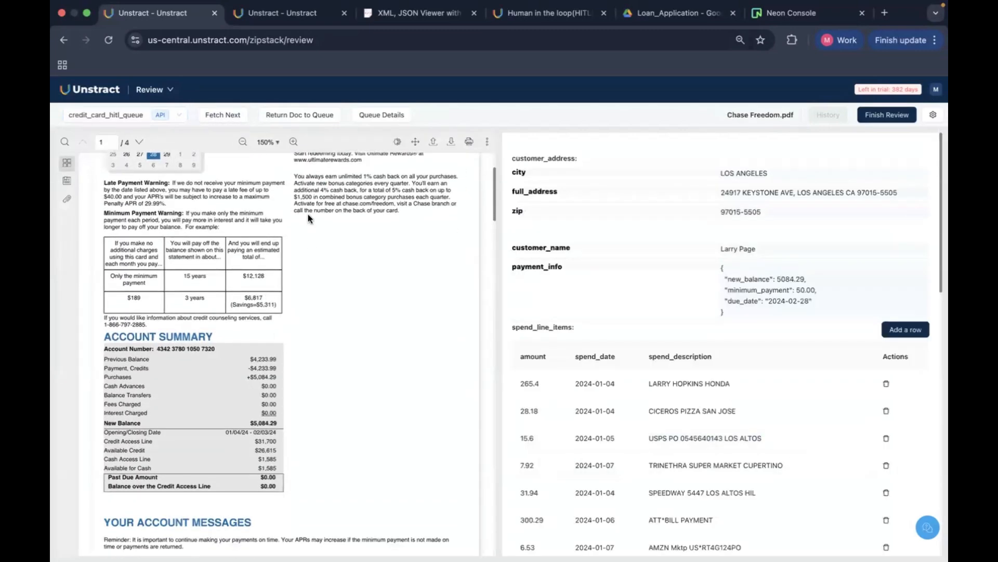
scroll(236, 329, down, 10)
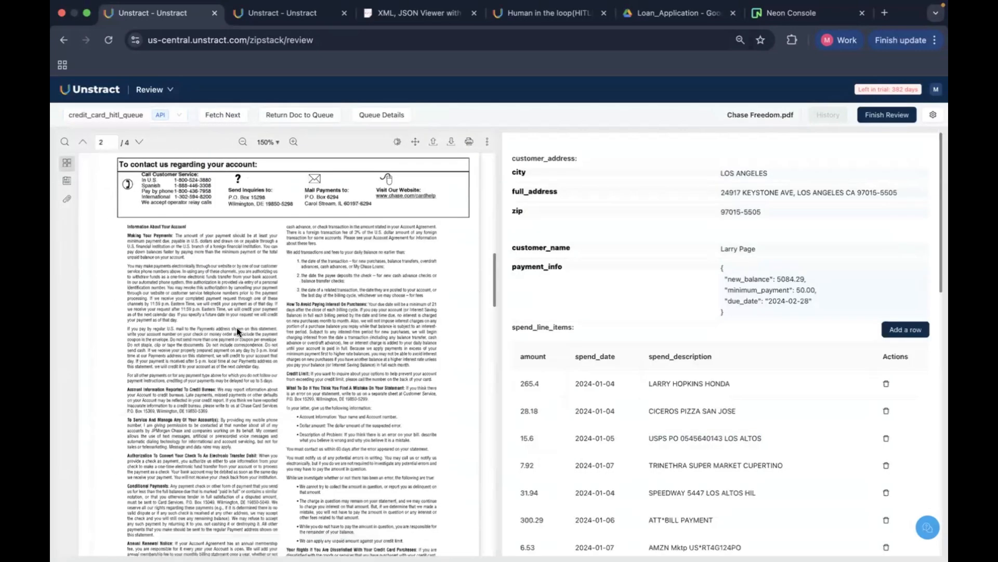
scroll(236, 327, up, 12)
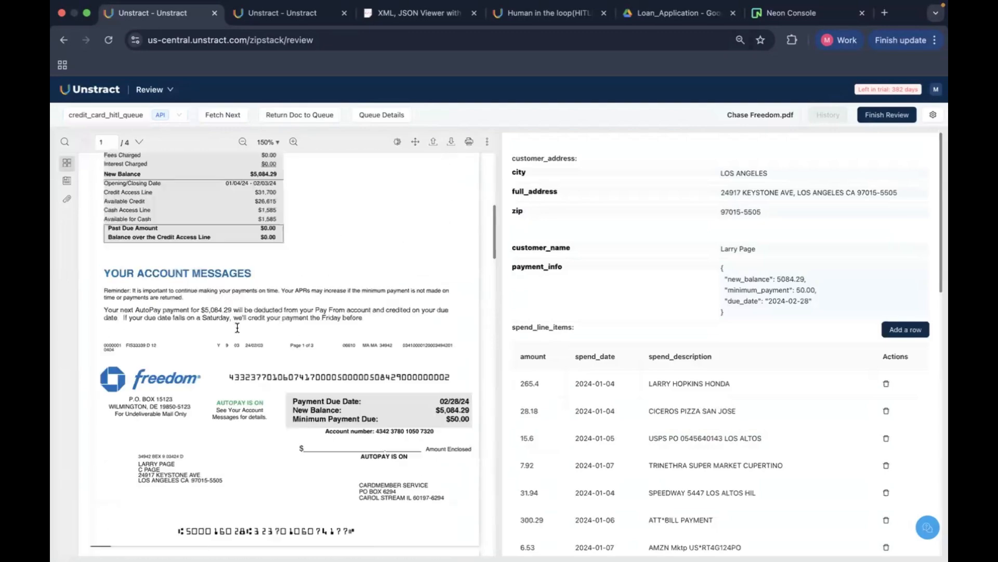
scroll(237, 328, up, 2)
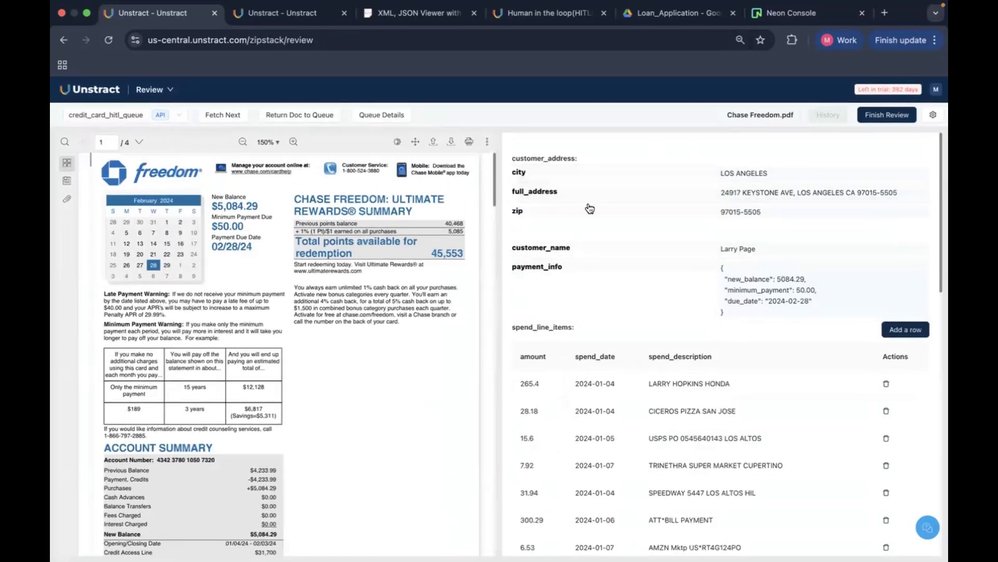
scroll(750, 404, down, 3)
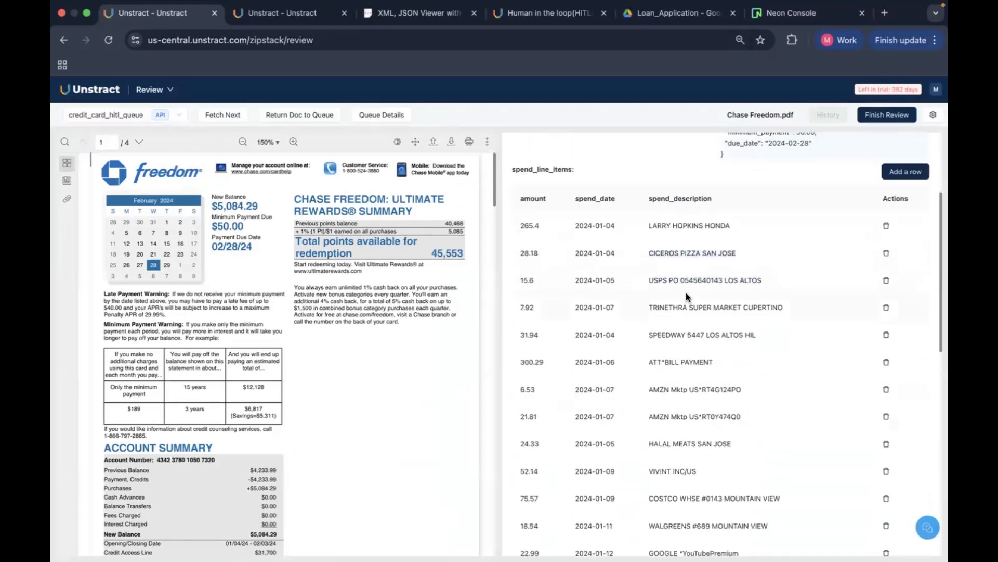
click(889, 114)
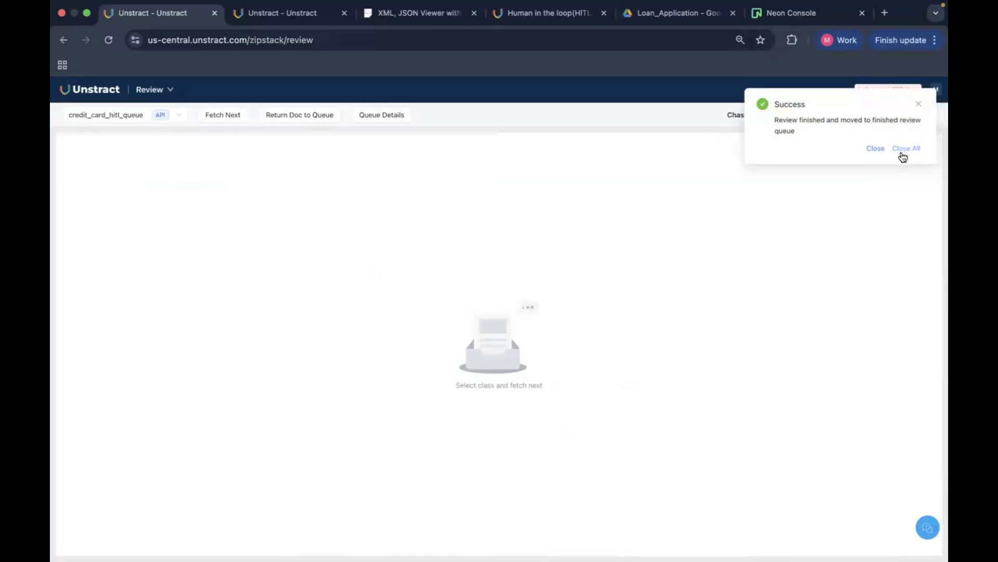
click(903, 151)
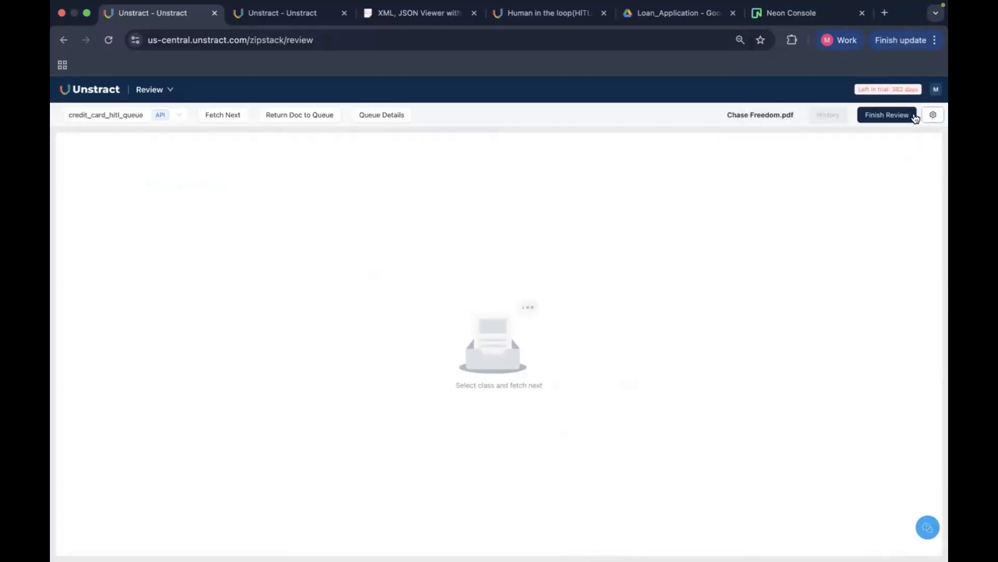
Fetch the Chase Freedom.pdf document on the Approve page, approve it and dismiss the notification.
click(937, 92)
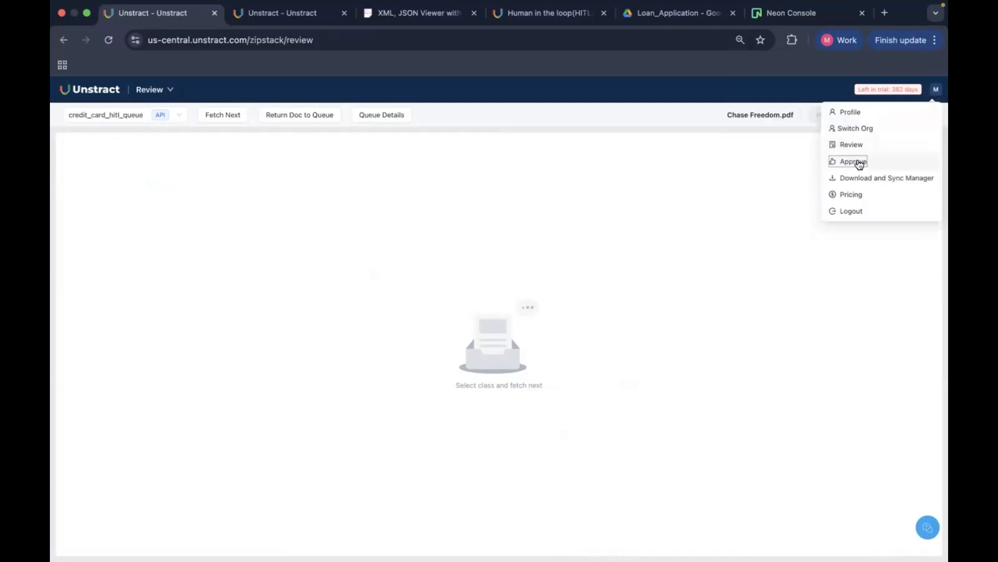
click(858, 162)
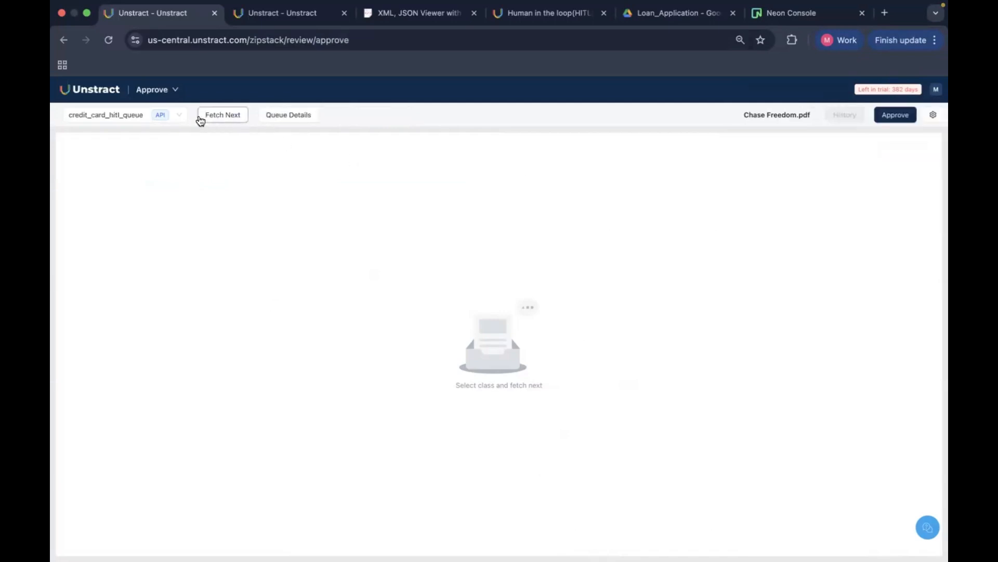
click(220, 117)
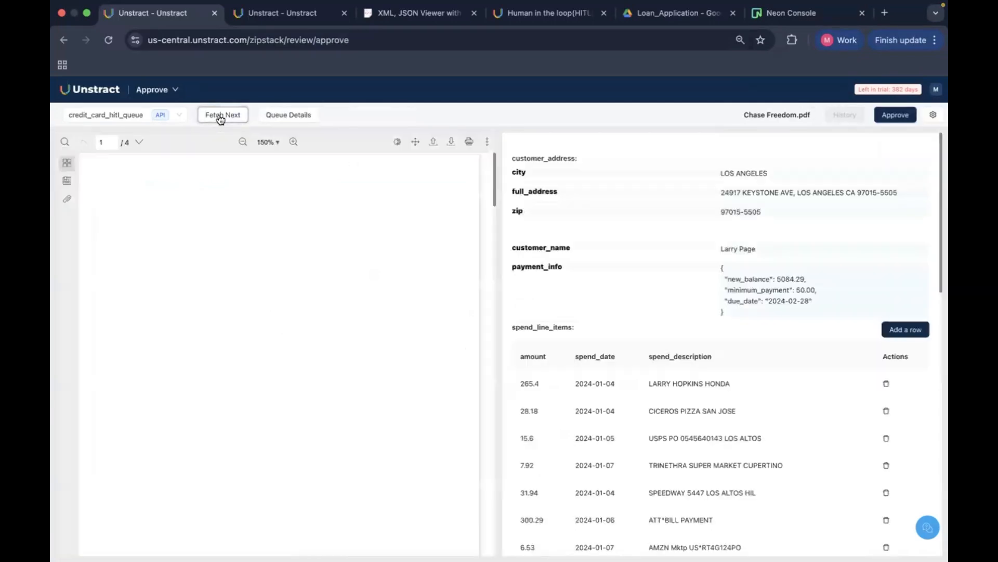
click(889, 119)
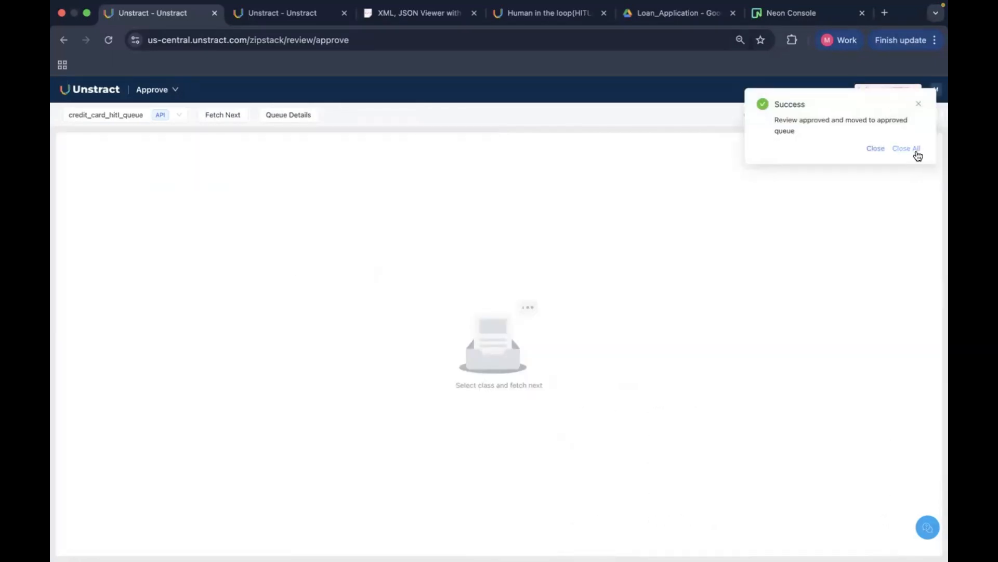
click(918, 152)
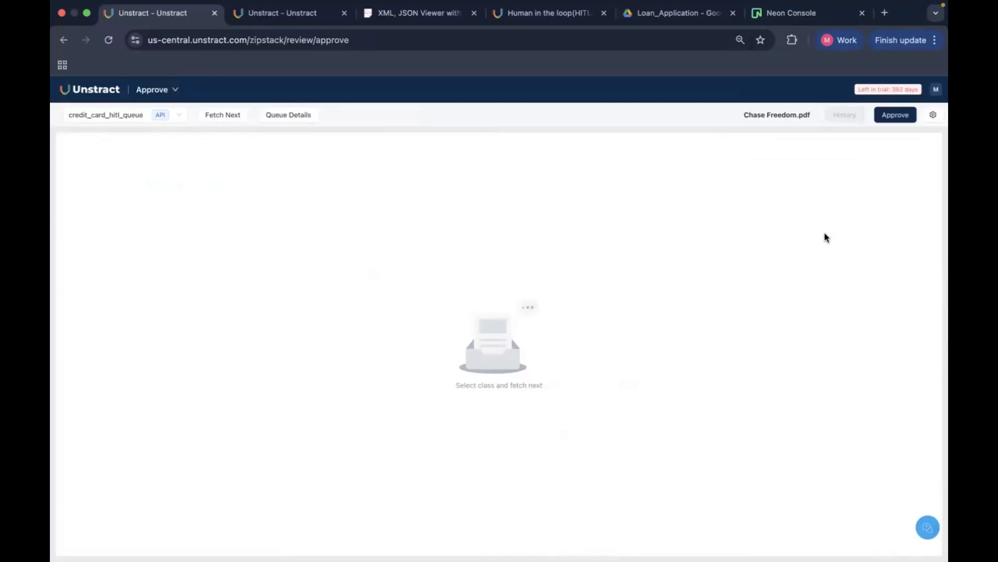
Open the Download and Sync Manager and get the finalized list for the credit_card_hitl_queue class.
click(936, 90)
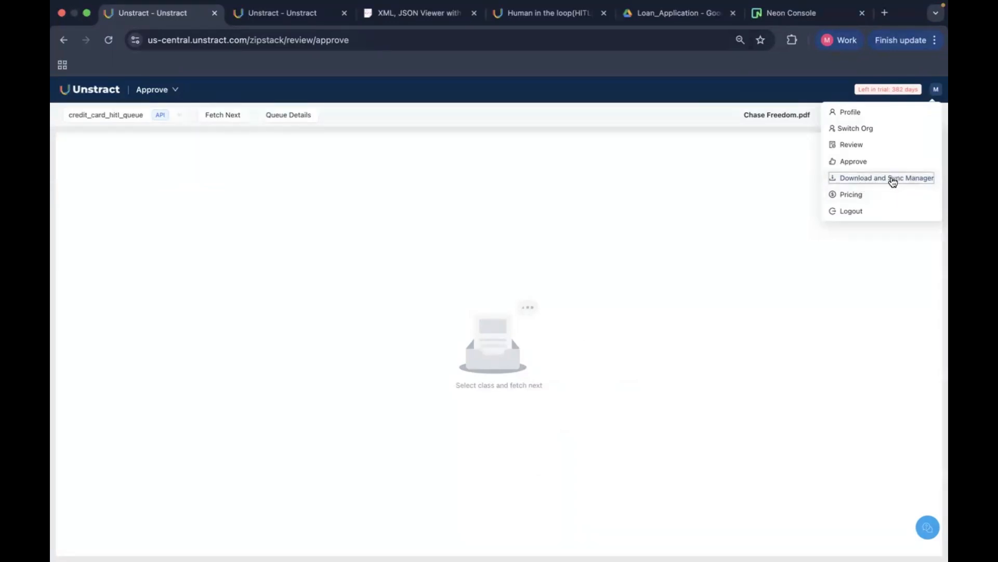
click(893, 179)
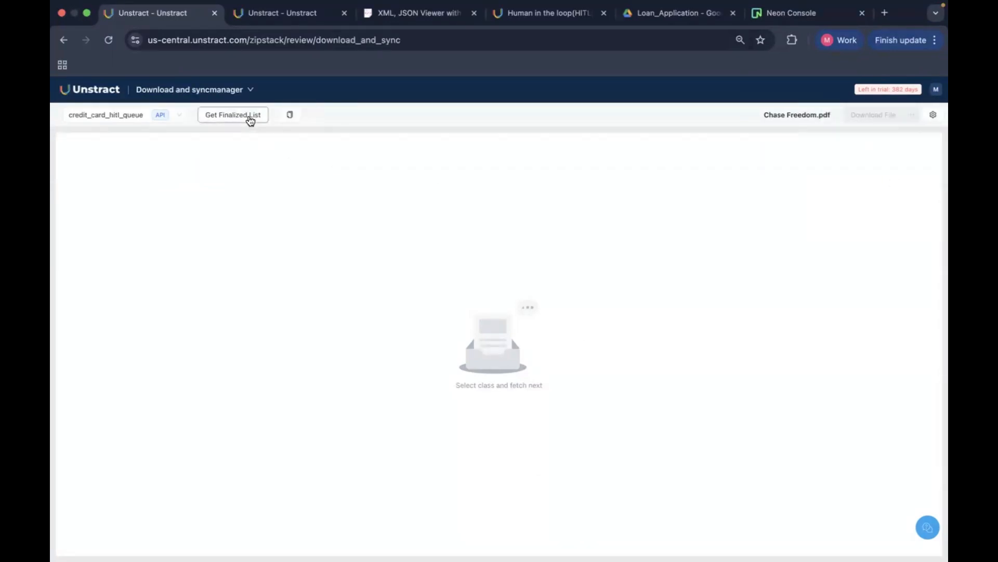
click(250, 120)
Highlight the extracted JSON of the last Chase Freedom.pdf record in the finalized list and open that document beside its data.
scroll(397, 332, down, 4)
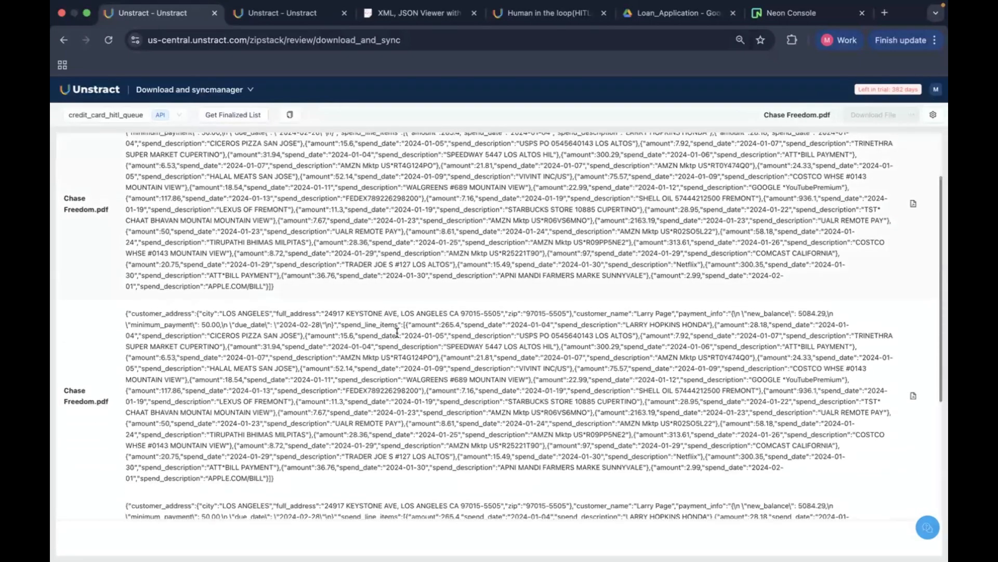
scroll(396, 332, down, 4)
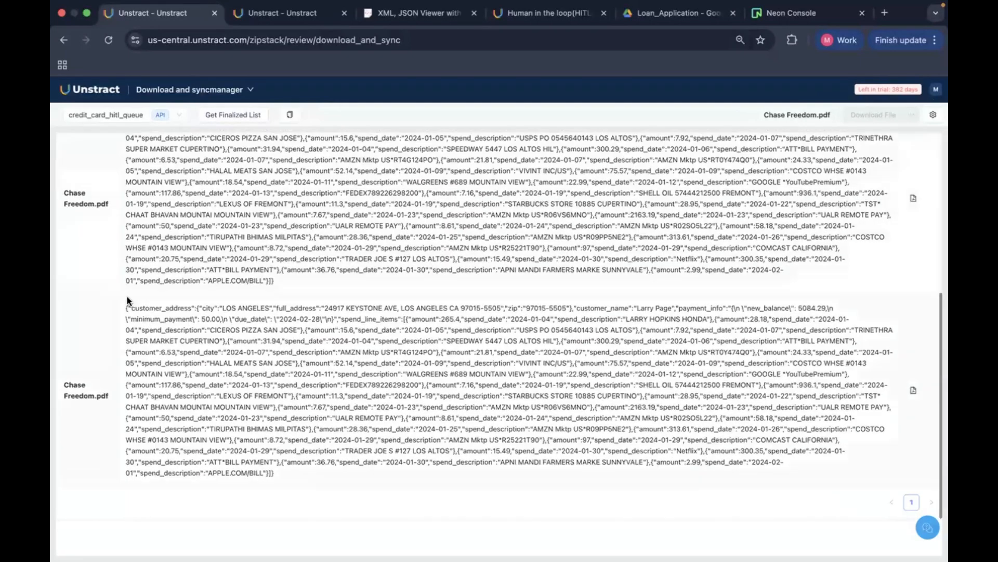
drag(124, 307, 379, 470)
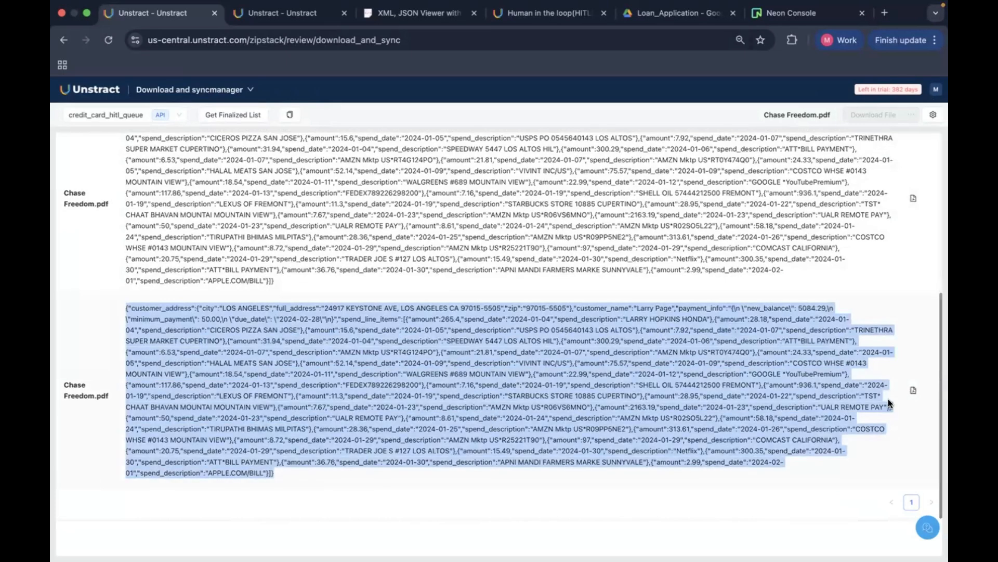
click(913, 392)
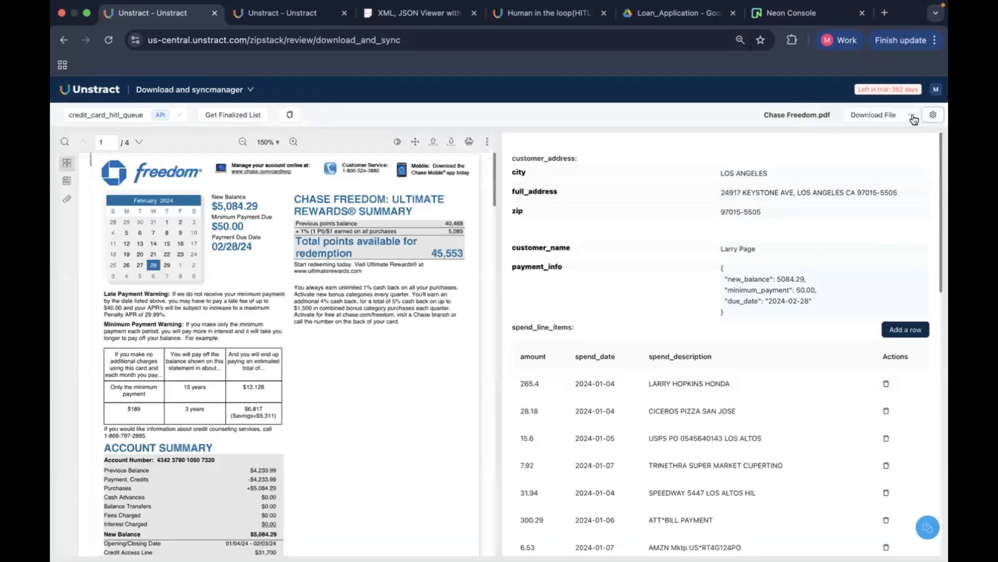
mouse_move(912, 115)
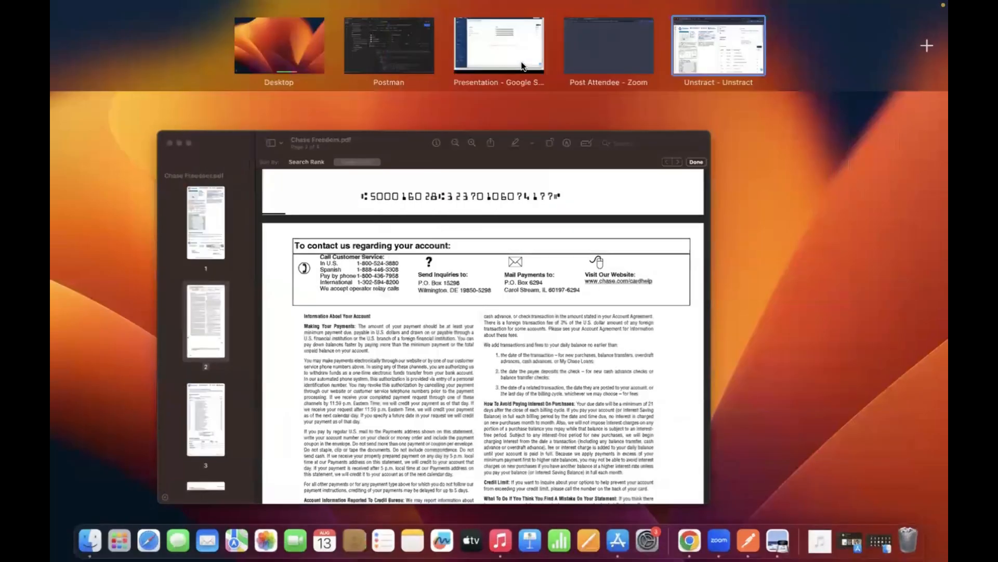
Switch to the Google Slides presentation and advance to the HITL Workflows slide.
click(508, 59)
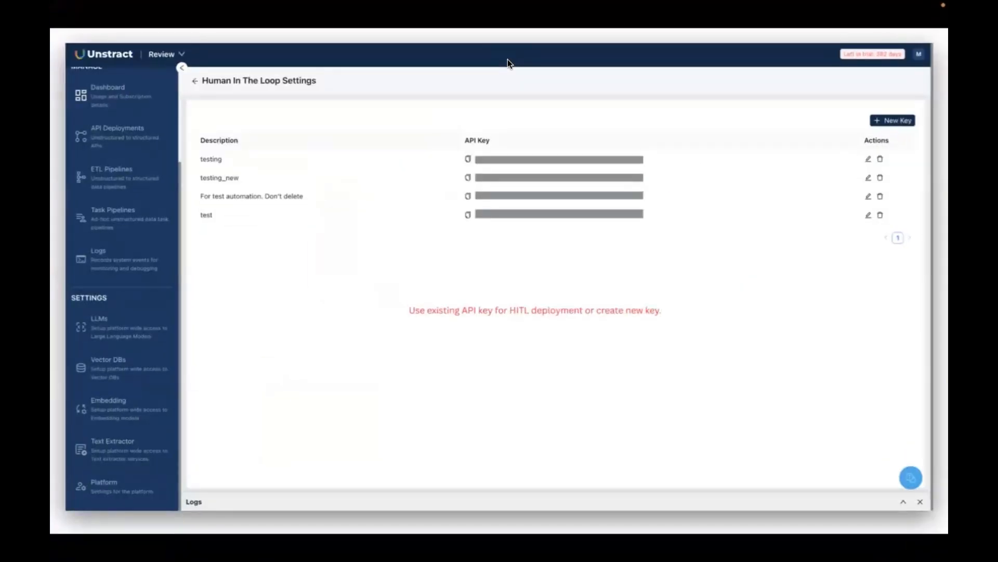
key(Right)
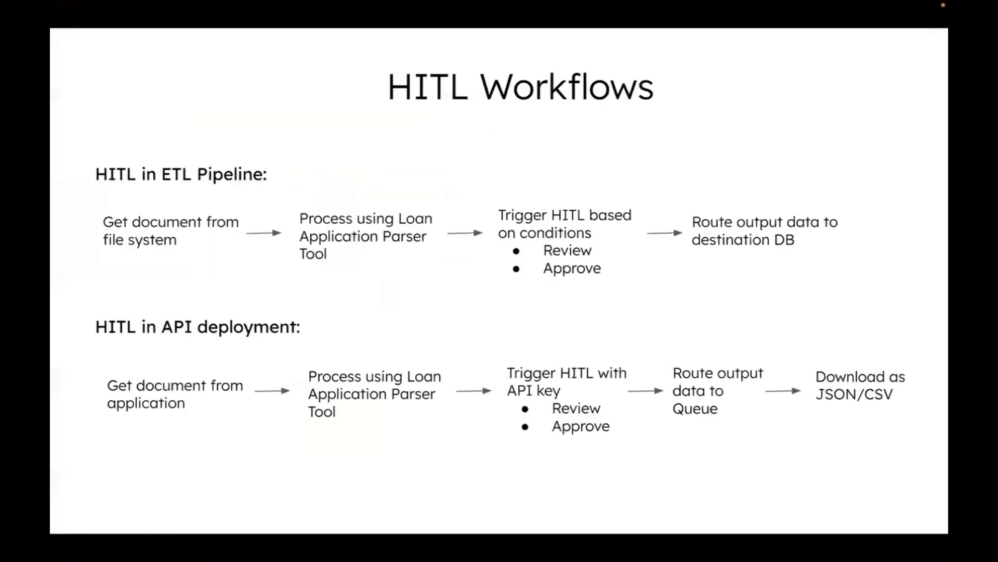